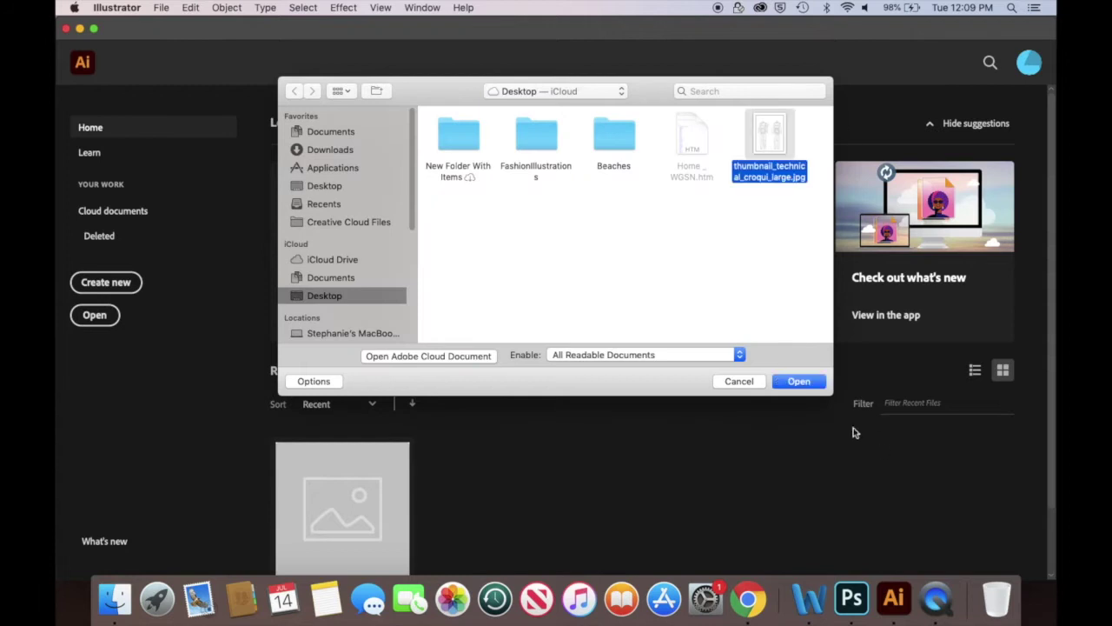
# Enlarge the technical croqui image from its corners so it nearly fills the artboard, and deselect it.
pyautogui.moveTo(528, 426); pyautogui.dragTo(443, 534)
pyautogui.moveTo(740, 149); pyautogui.dragTo(785, 104)
pyautogui.scroll(-2, 561, 387)
pyautogui.scroll(-1, 561, 387)
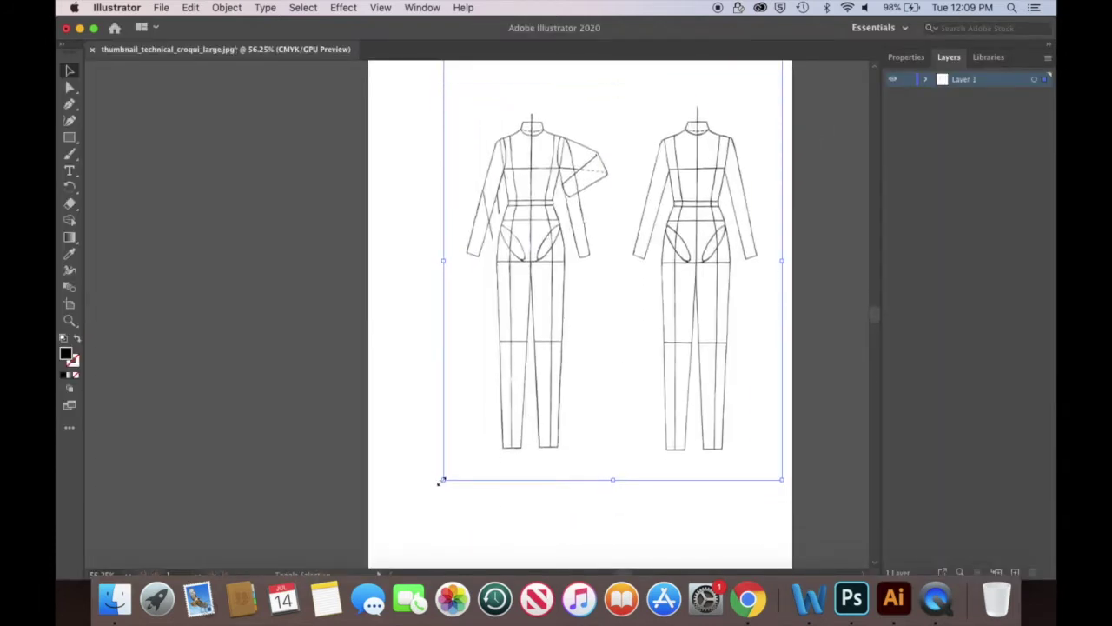
pyautogui.moveTo(443, 479); pyautogui.dragTo(395, 547)
pyautogui.scroll(1, 687, 298)
pyautogui.press('super+minus')
pyautogui.moveTo(302, 540); pyautogui.dragTo(293, 551)
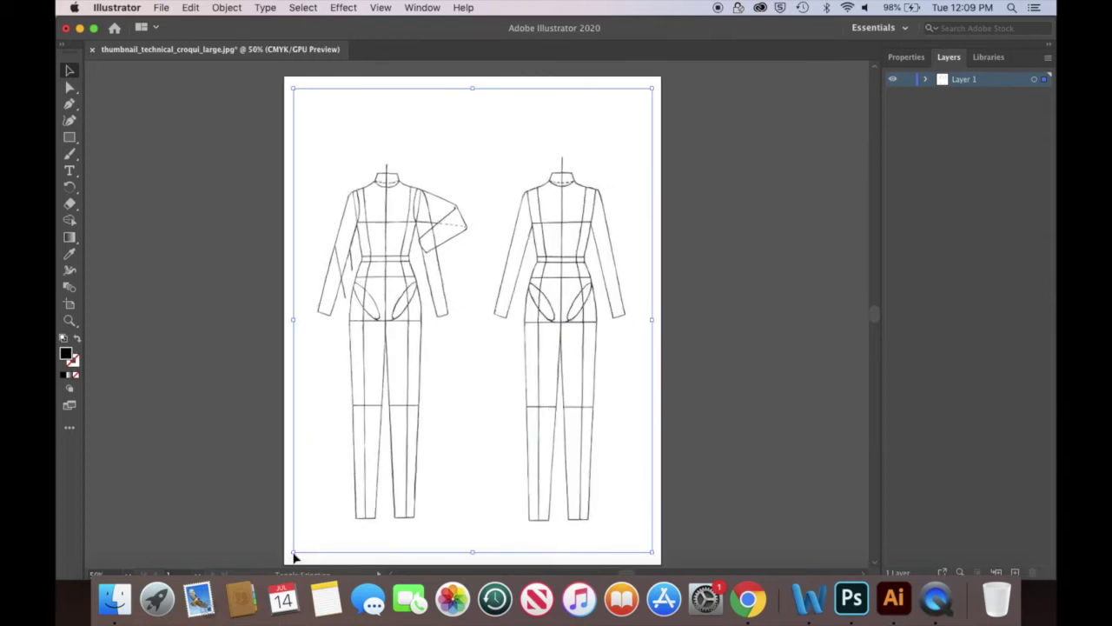
pyautogui.click(785, 270)
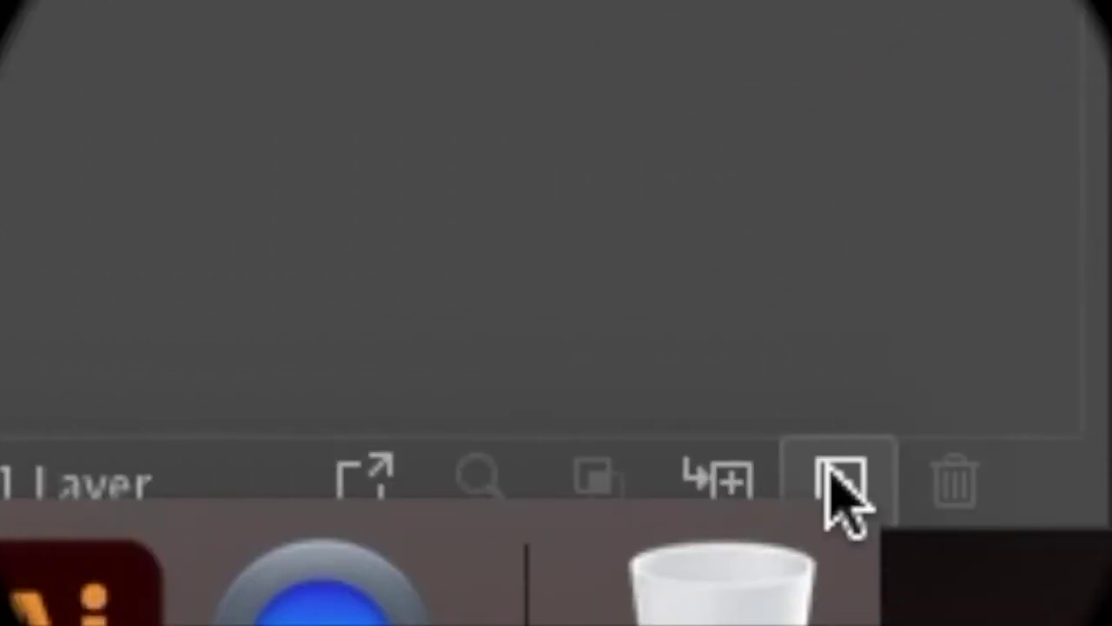
# Add a new layer named "shirt" above the croqui layer and lock Layer 1.
pyautogui.click(829, 478)
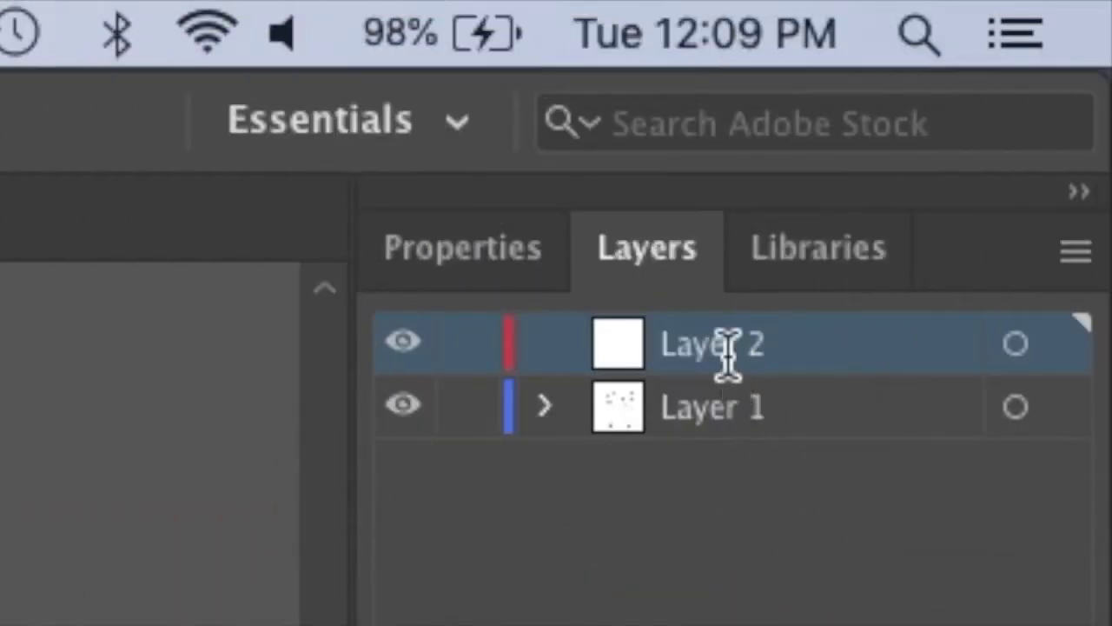
pyautogui.doubleClick(728, 348)
pyautogui.write('shirt')
pyautogui.press('Return')
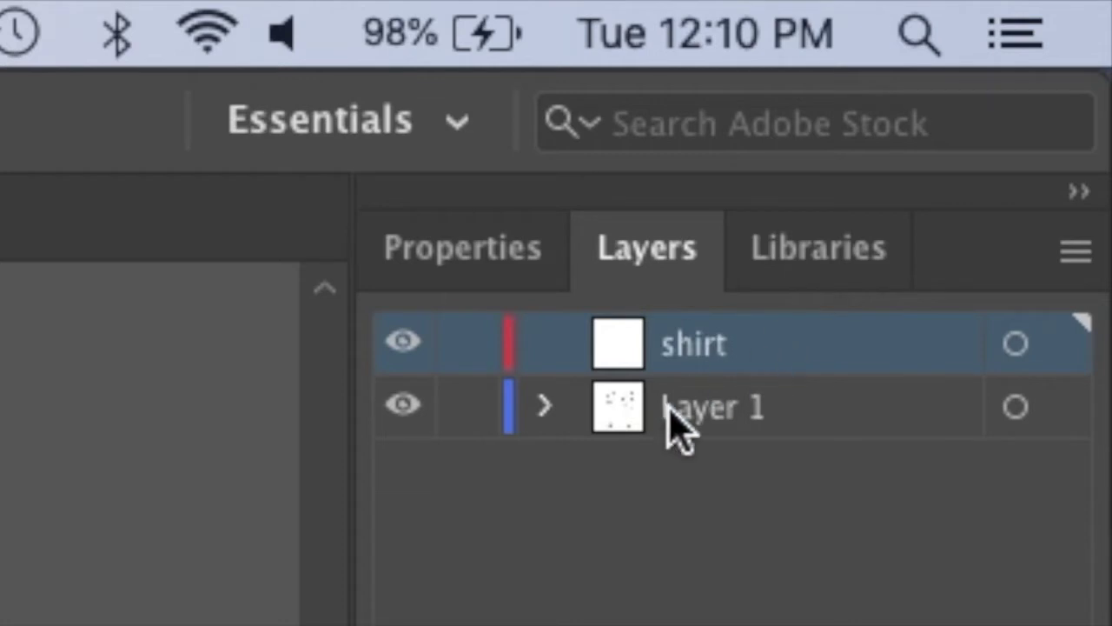
pyautogui.click(467, 406)
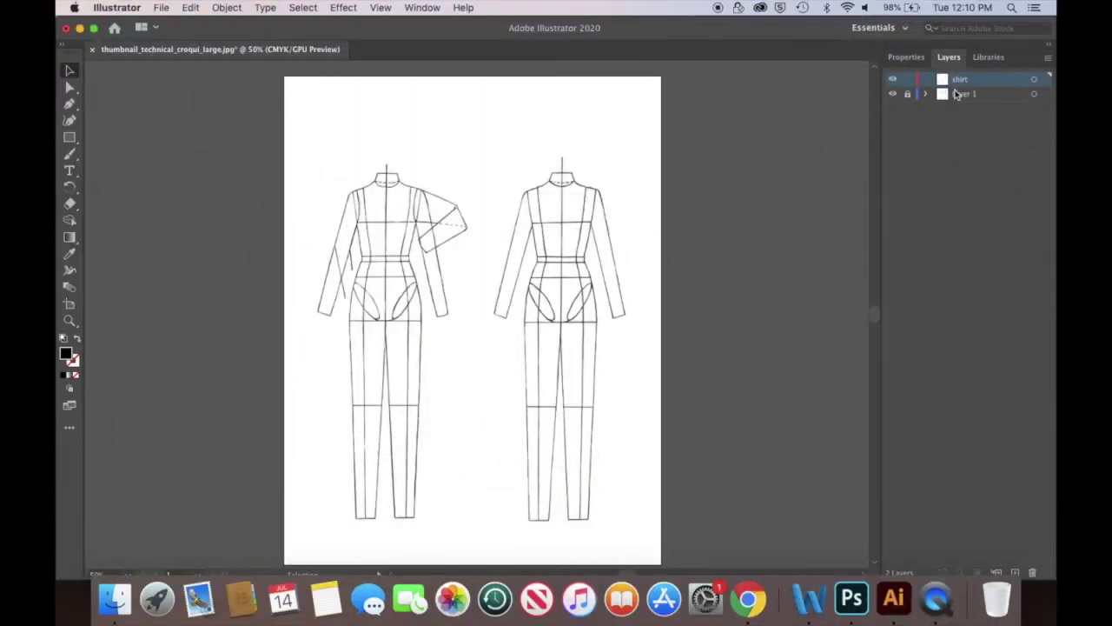
# Using the Pen tool with no fill and a black stroke, draw the right-hand croqui's left shoulder line and straight armhole segments down to the underarm.
pyautogui.click(70, 106)
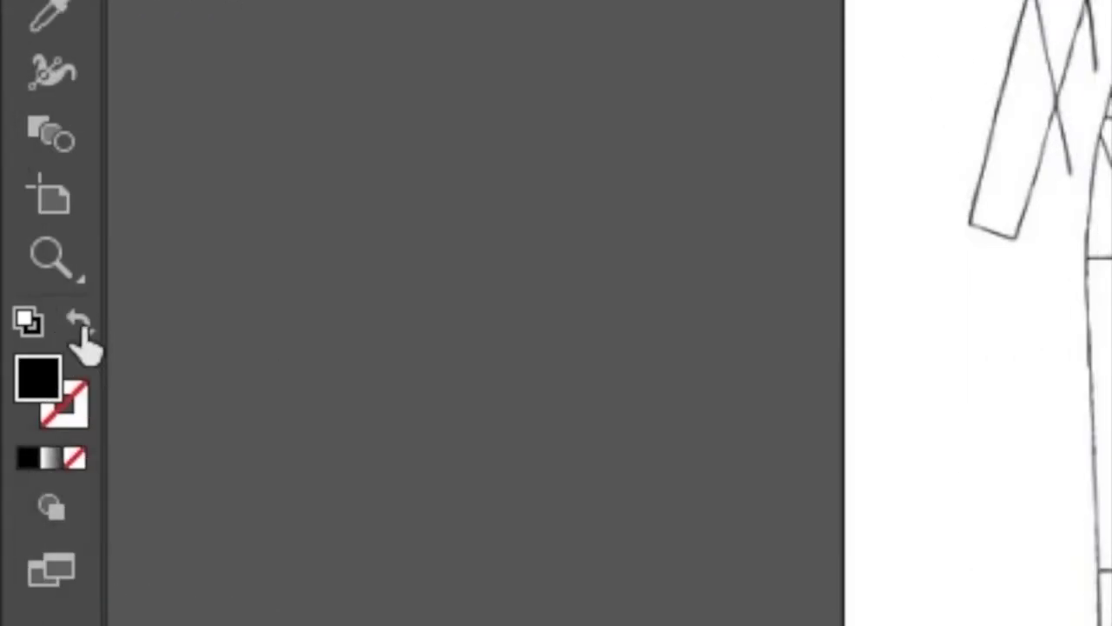
pyautogui.click(81, 328)
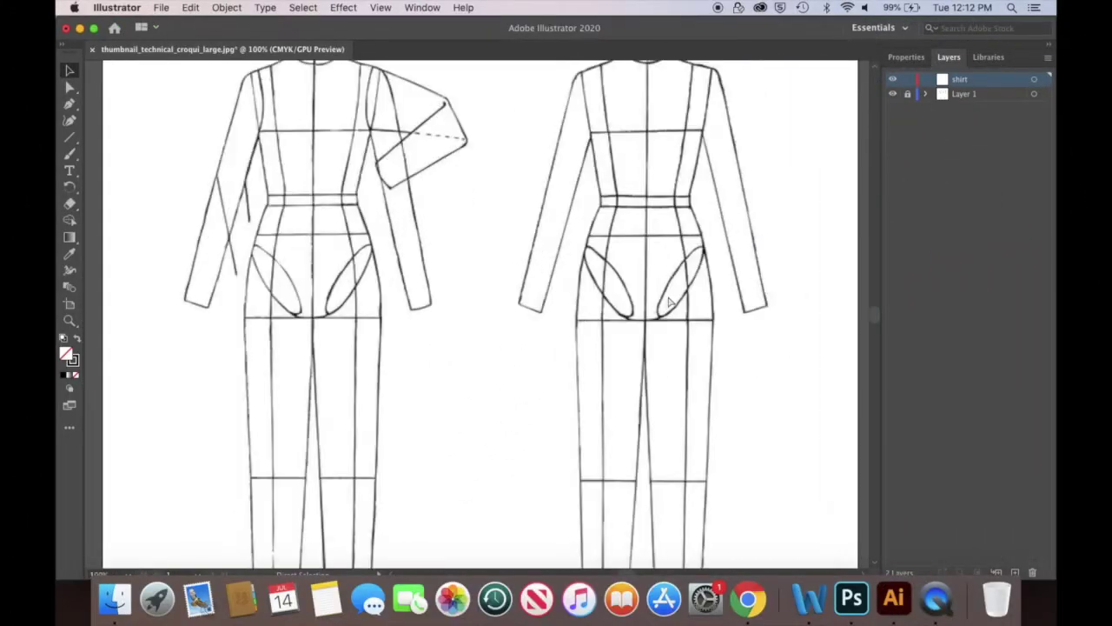
pyautogui.press('super+equal')
pyautogui.moveTo(647, 247); pyautogui.dragTo(468, 439)
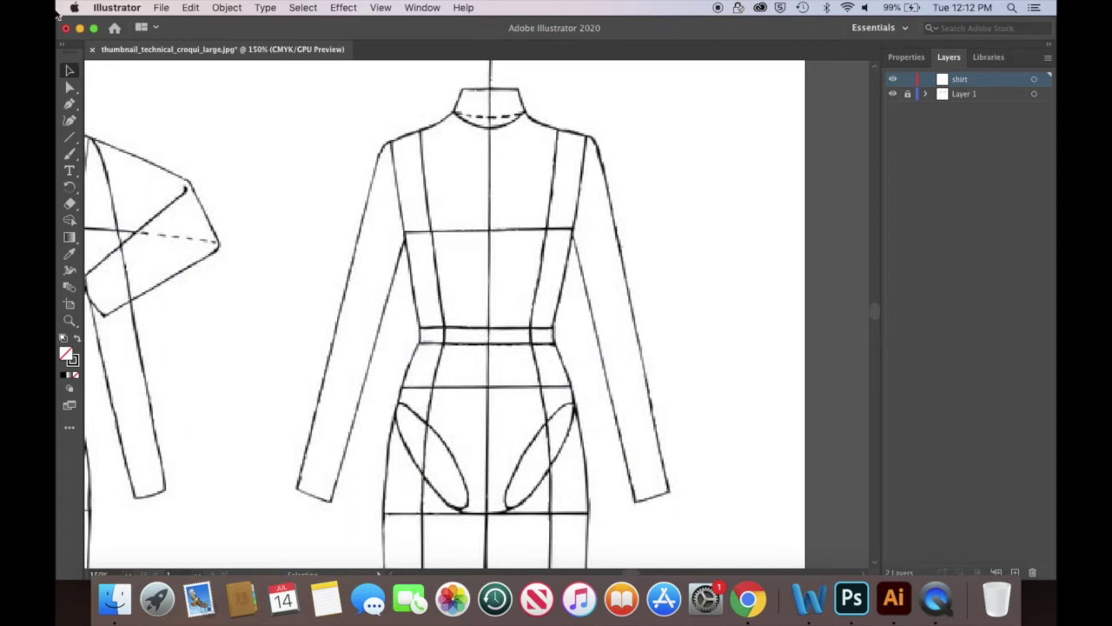
pyautogui.click(69, 105)
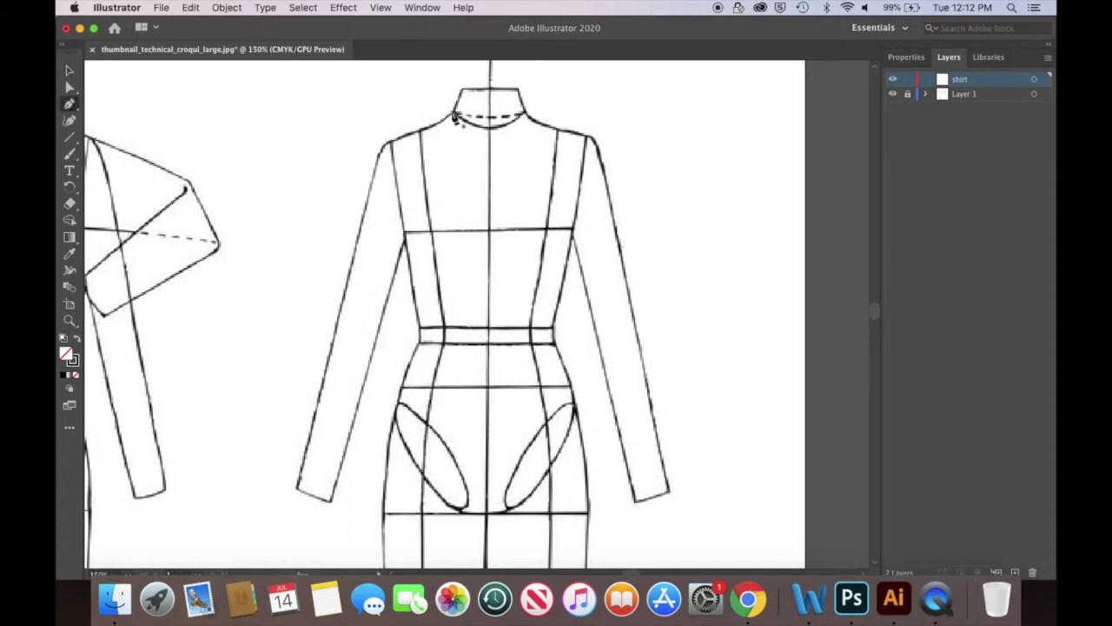
pyautogui.click(450, 112)
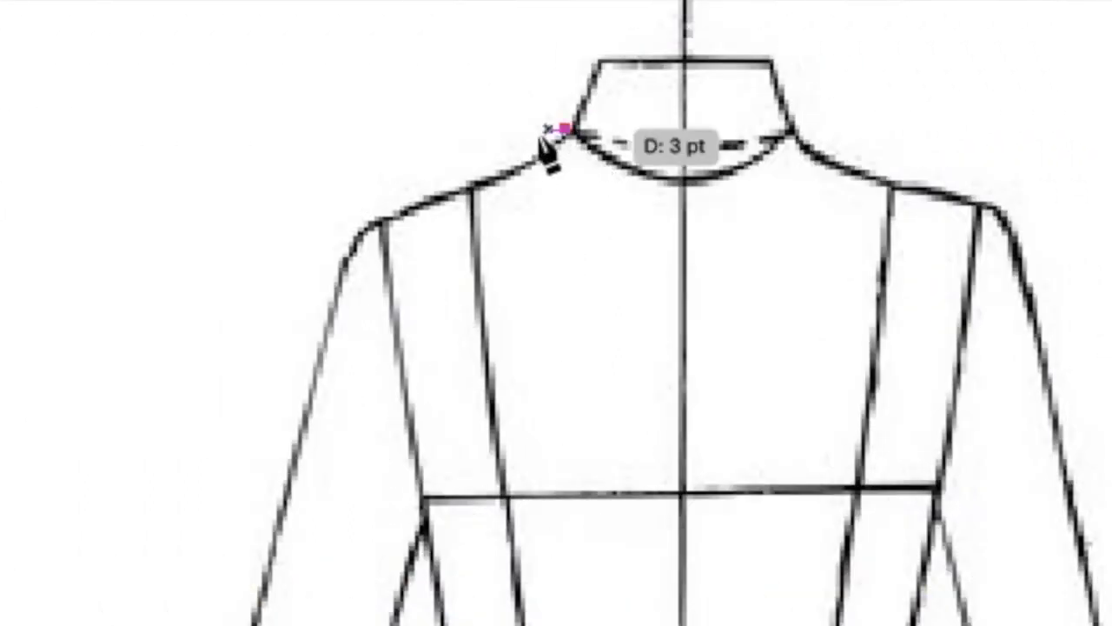
pyautogui.click(385, 215)
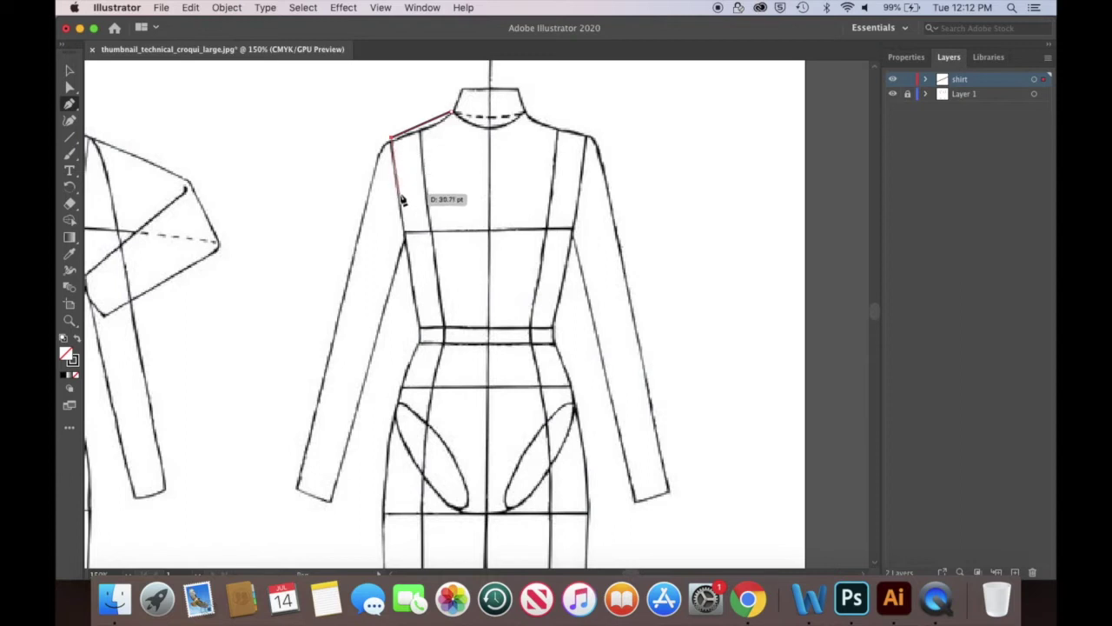
pyautogui.click(400, 197)
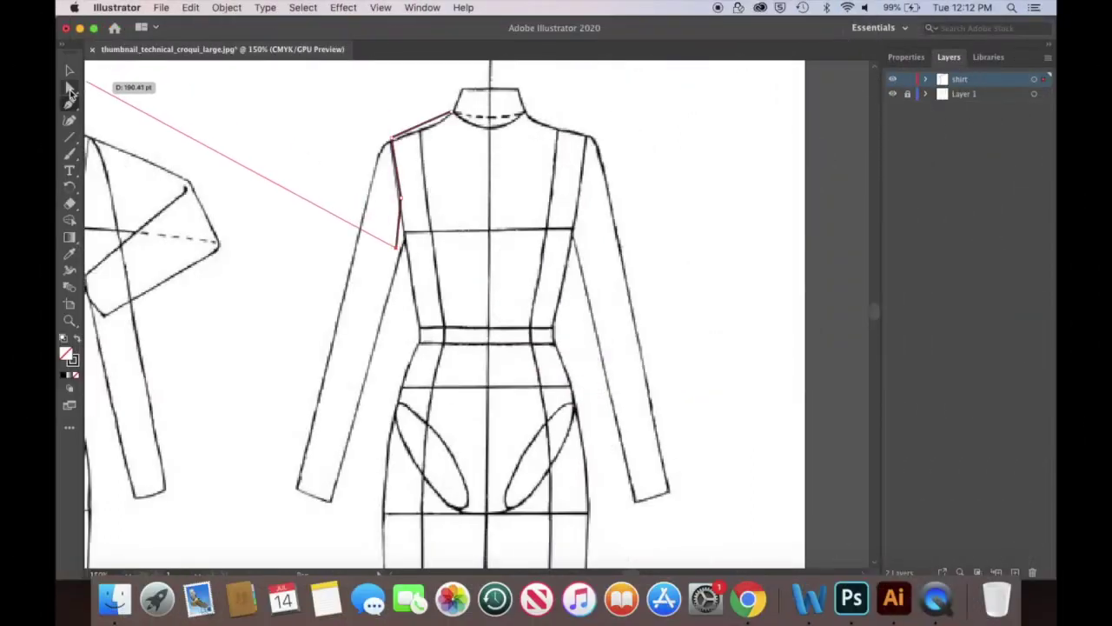
# Reshape the straight armhole segments into one smooth curve from the shoulder point to the underarm.
pyautogui.click(70, 90)
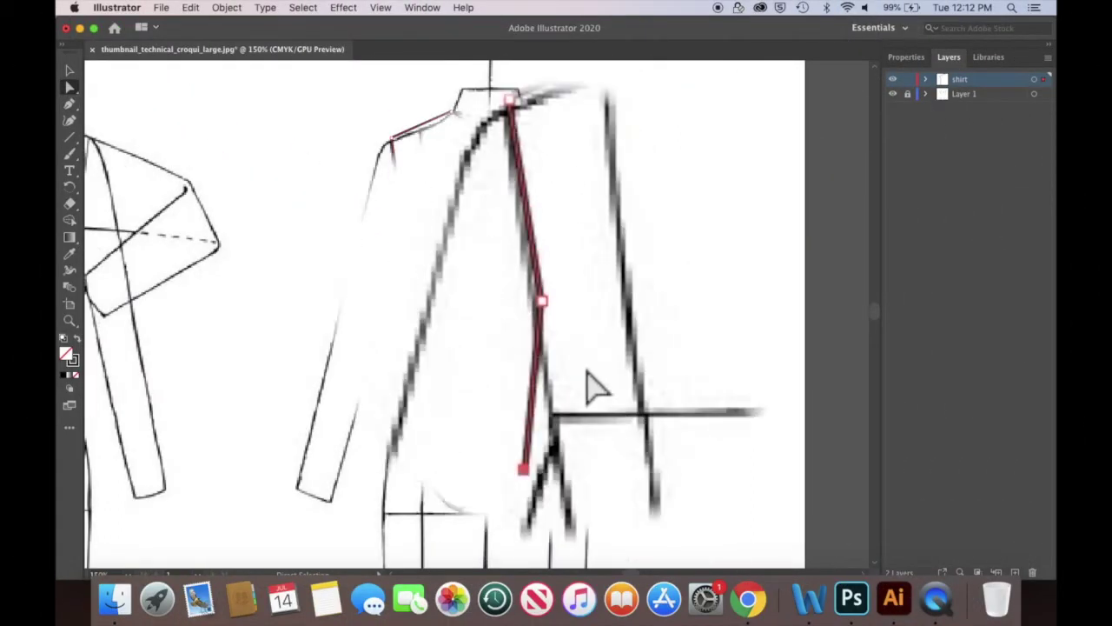
pyautogui.click(400, 197)
pyautogui.moveTo(500, 323); pyautogui.dragTo(91, 189)
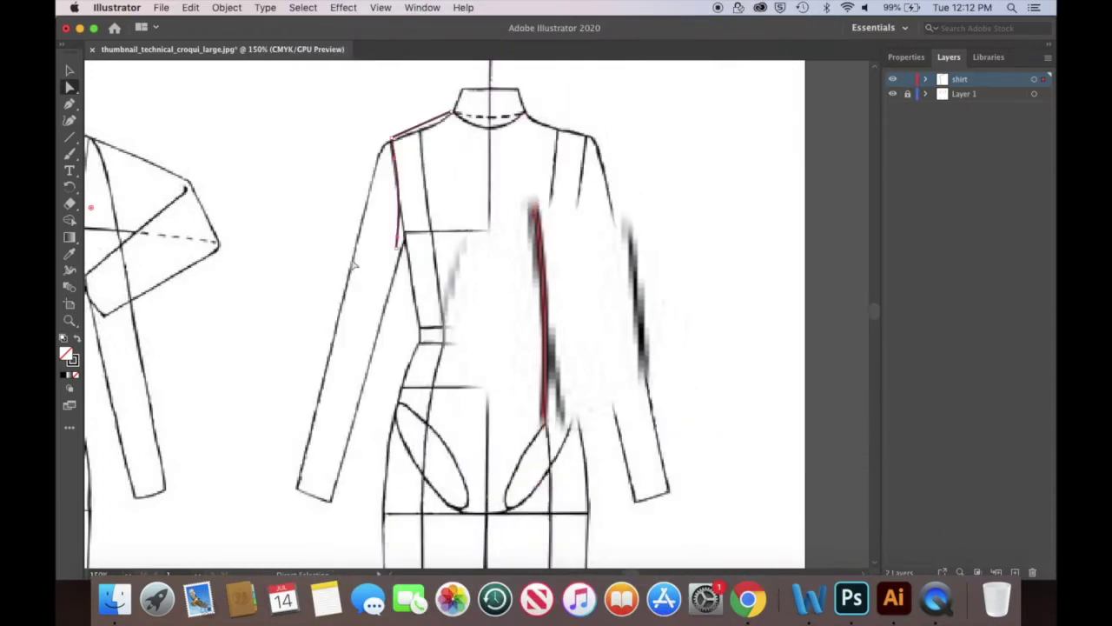
# Continue the path with a gently curved side seam from underarm to hip, adjust its curve handle, and deselect the path.
pyautogui.click(69, 103)
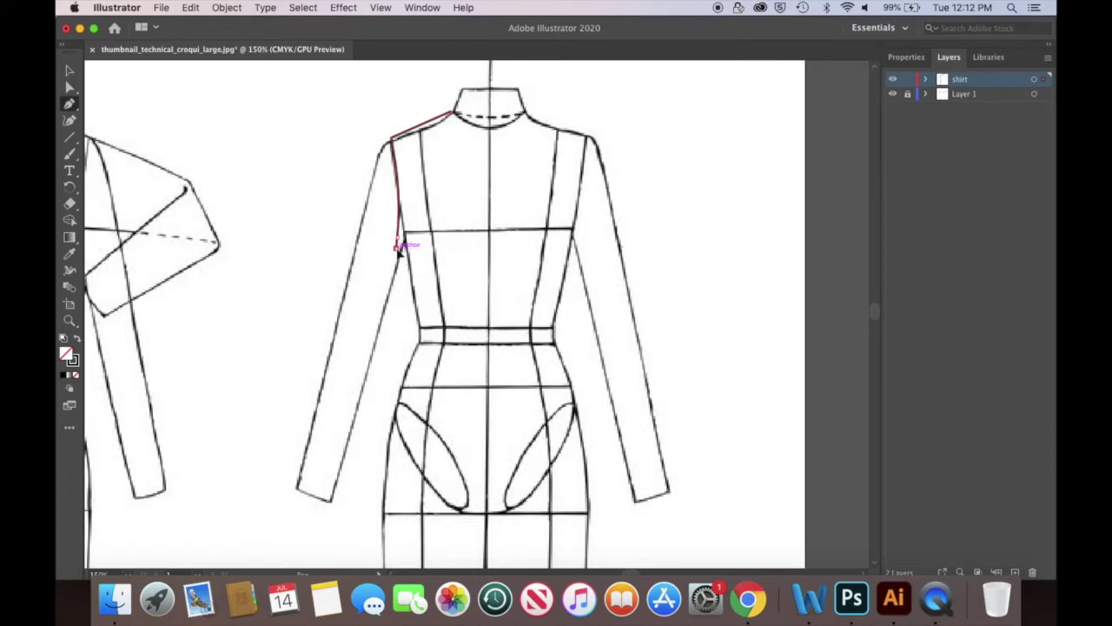
pyautogui.moveTo(419, 328); pyautogui.dragTo(381, 461)
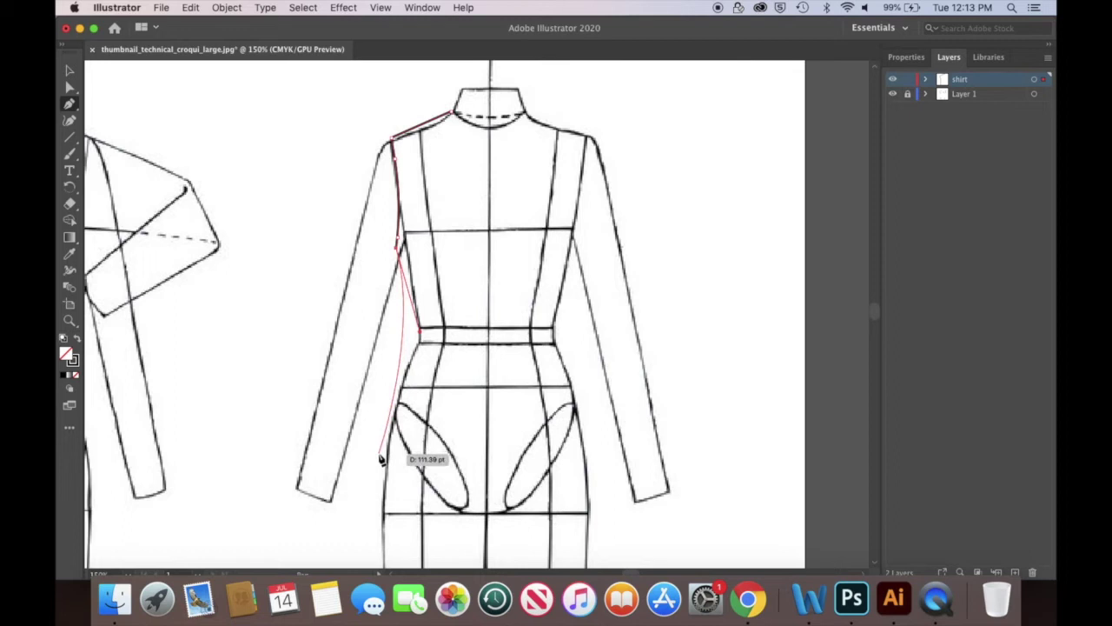
pyautogui.click(379, 453)
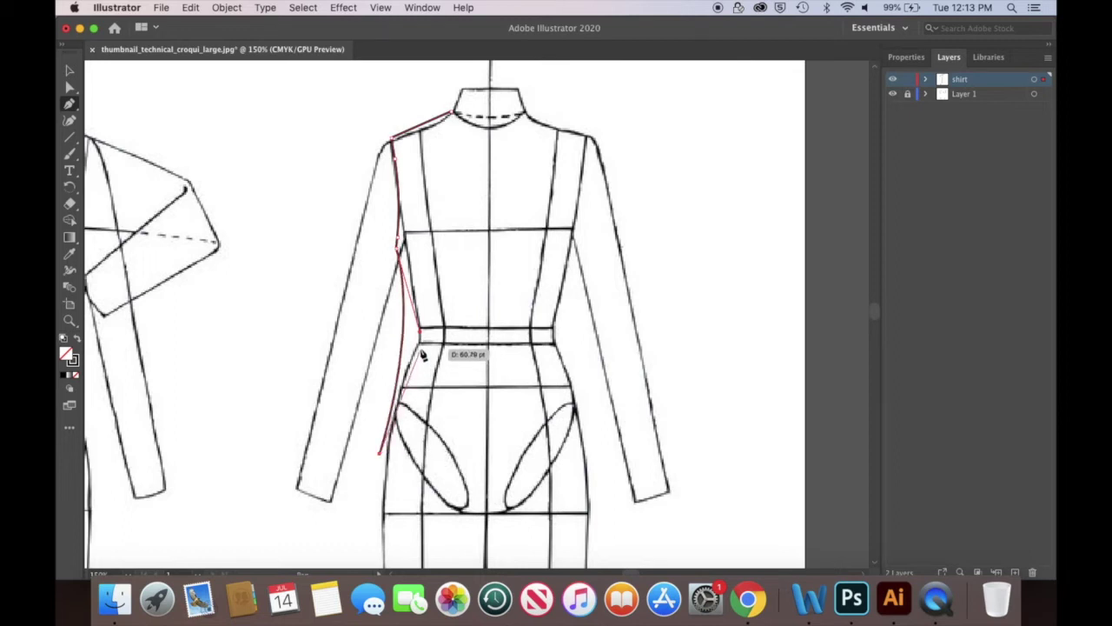
pyautogui.click(69, 87)
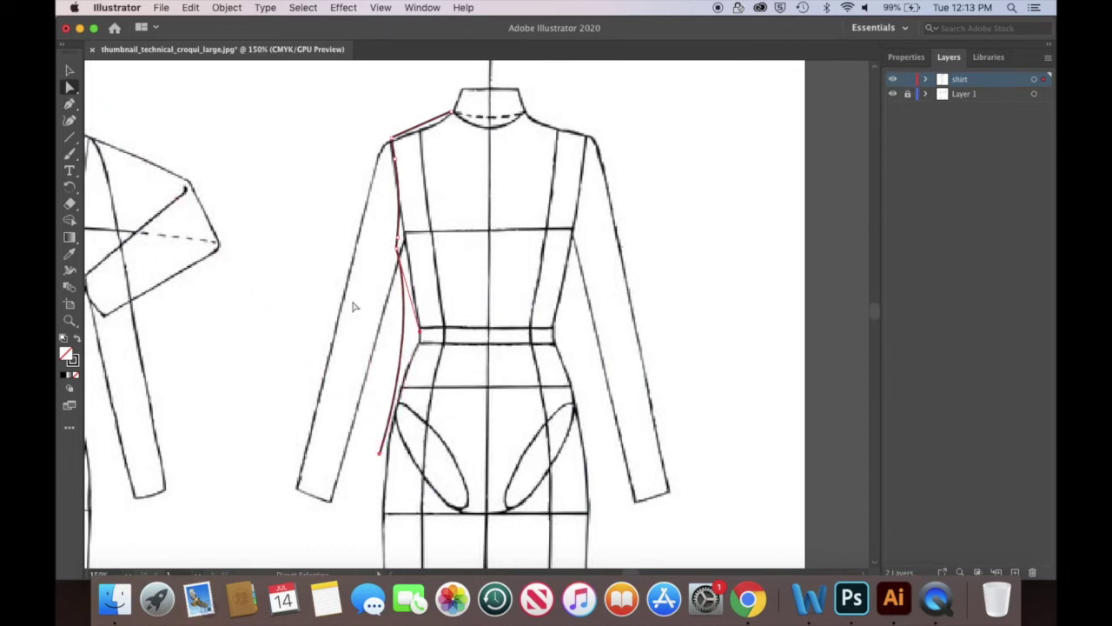
pyautogui.moveTo(422, 333); pyautogui.dragTo(412, 363)
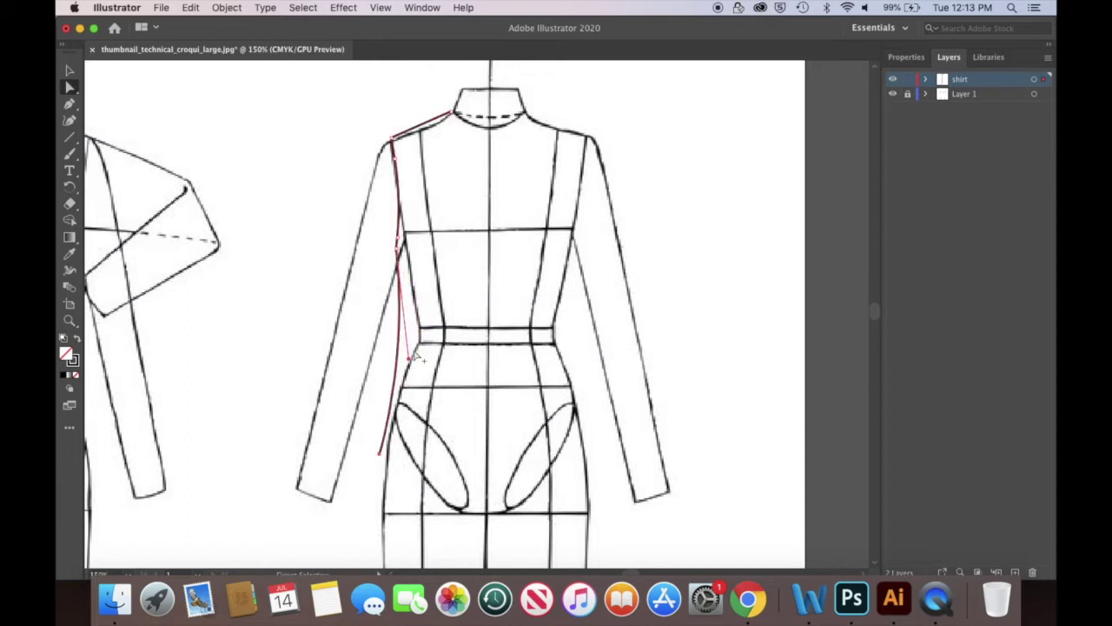
pyautogui.click(70, 103)
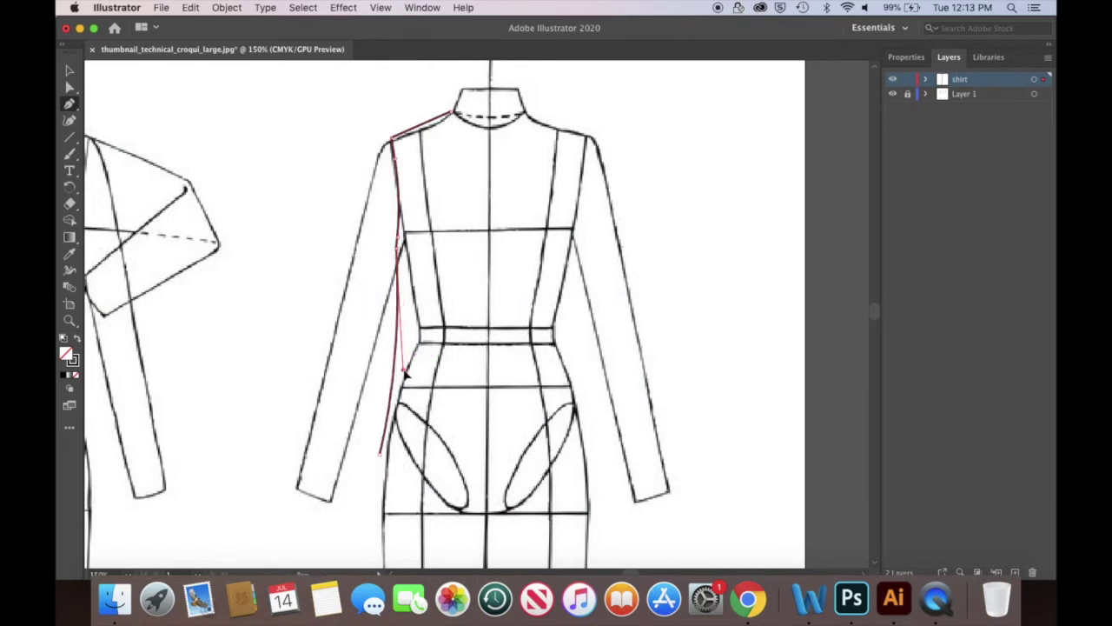
pyautogui.click(70, 70)
pyautogui.click(303, 271)
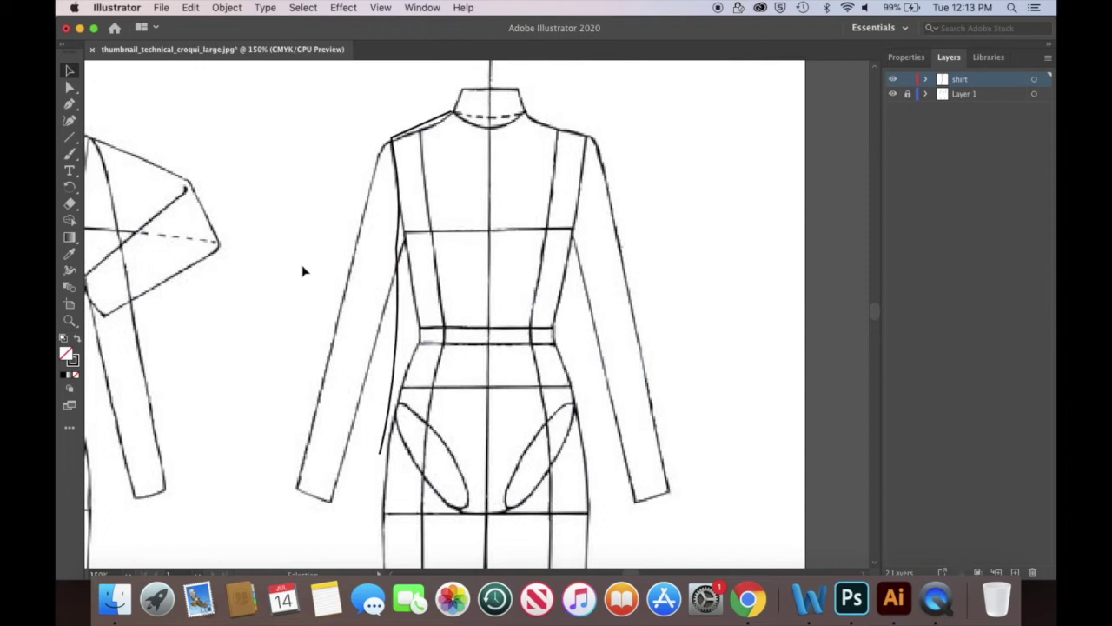
# Extend the path with a curved shirttail hem from the hip end of the side seam to the centre line at the crotch.
pyautogui.click(70, 104)
pyautogui.click(381, 455)
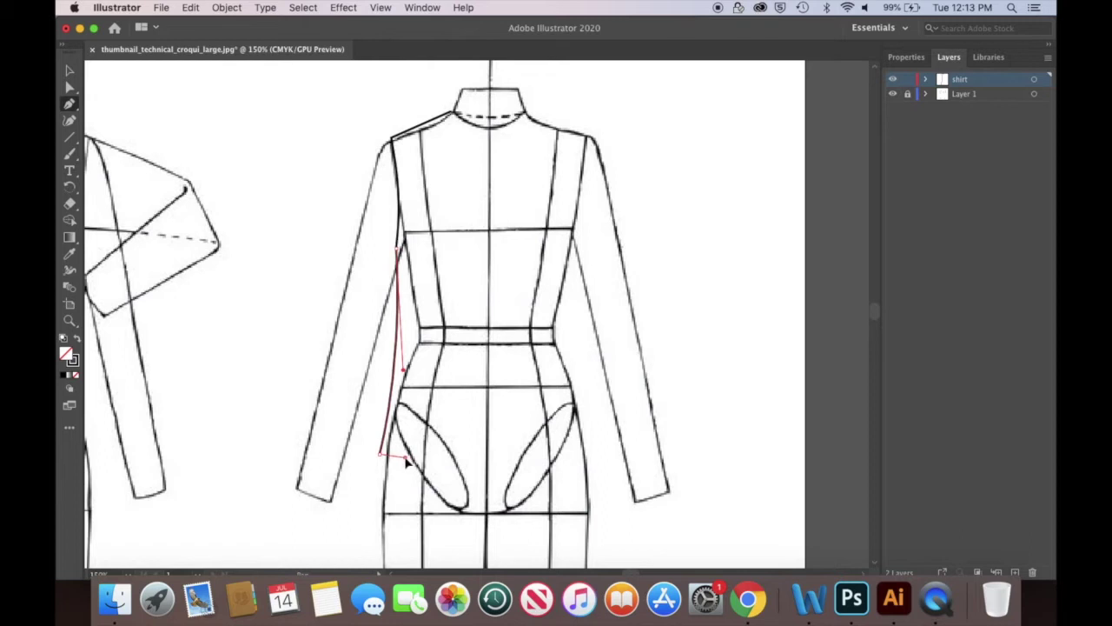
pyautogui.moveTo(405, 455); pyautogui.dragTo(432, 487)
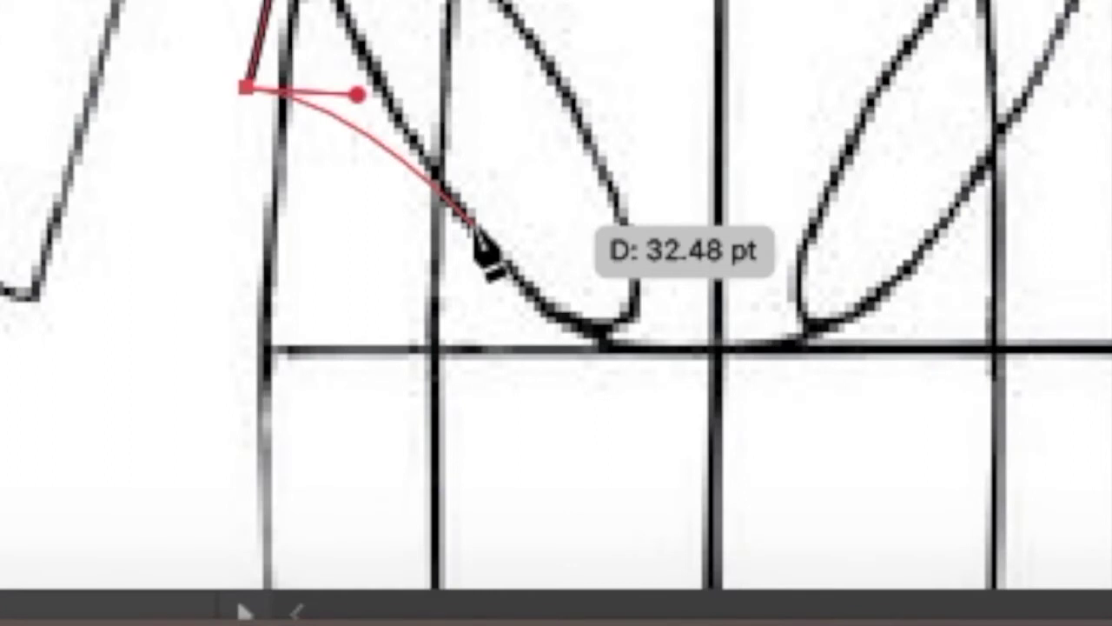
pyautogui.moveTo(476, 231); pyautogui.dragTo(475, 229)
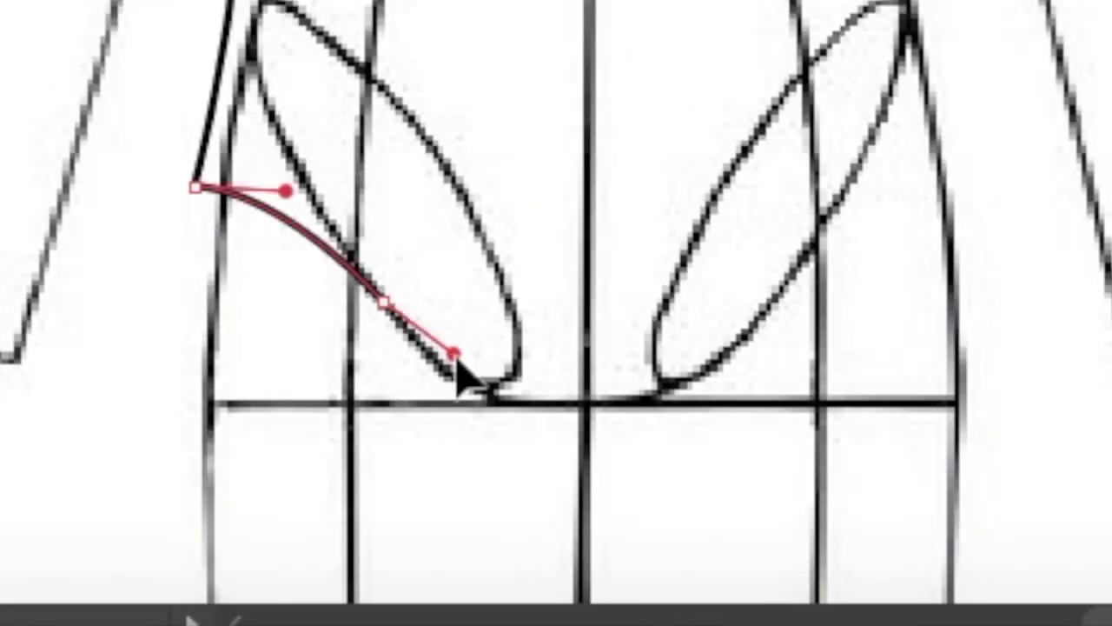
pyautogui.moveTo(459, 358); pyautogui.dragTo(474, 380)
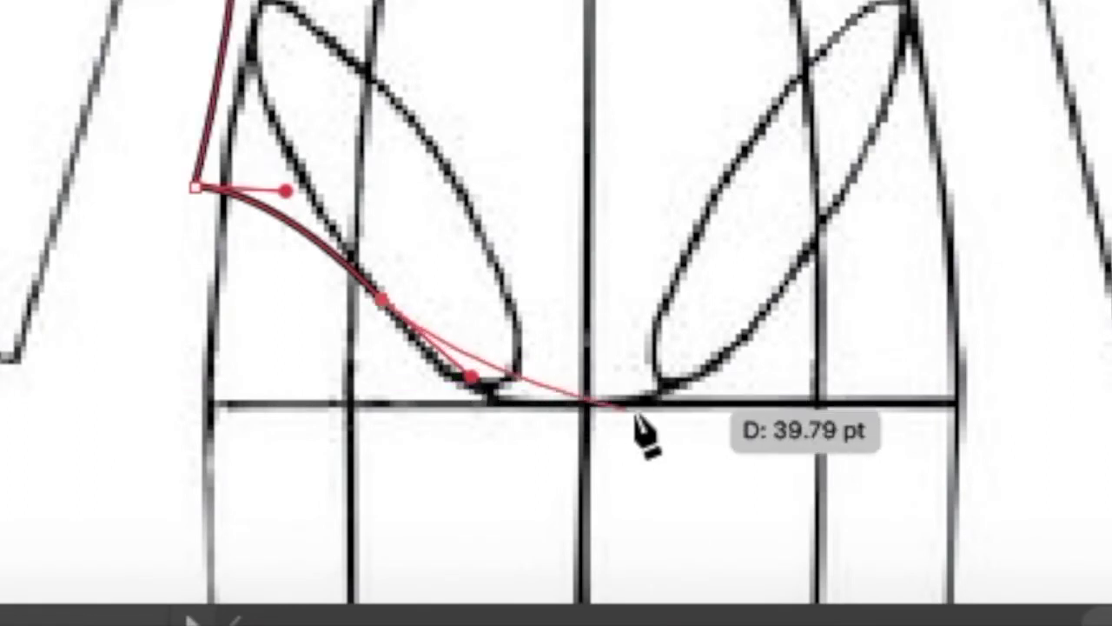
pyautogui.click(582, 383)
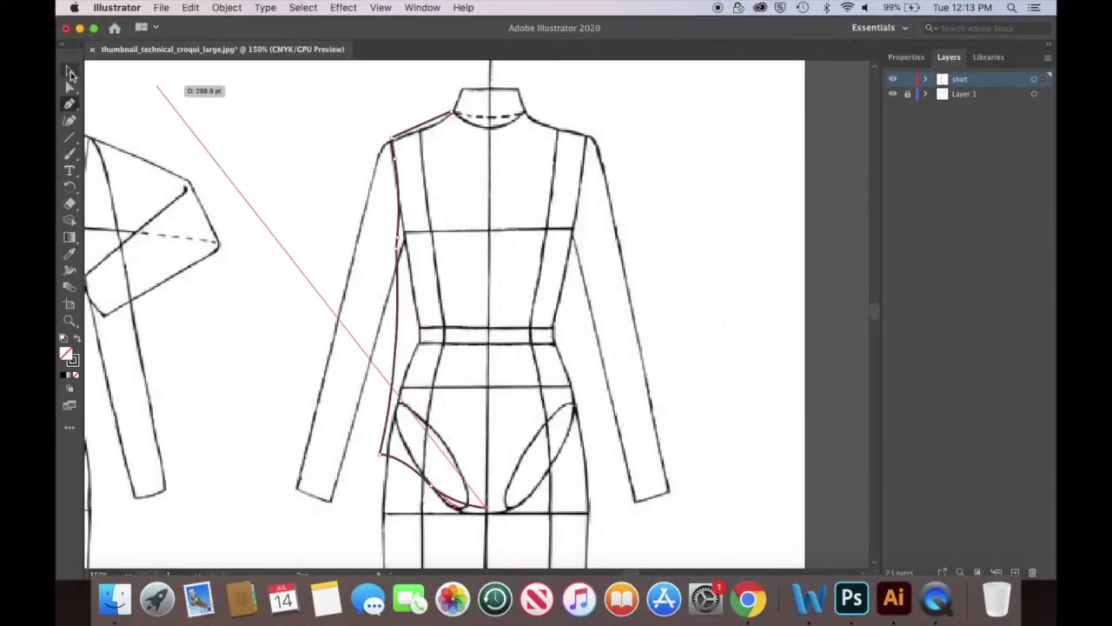
pyautogui.click(70, 75)
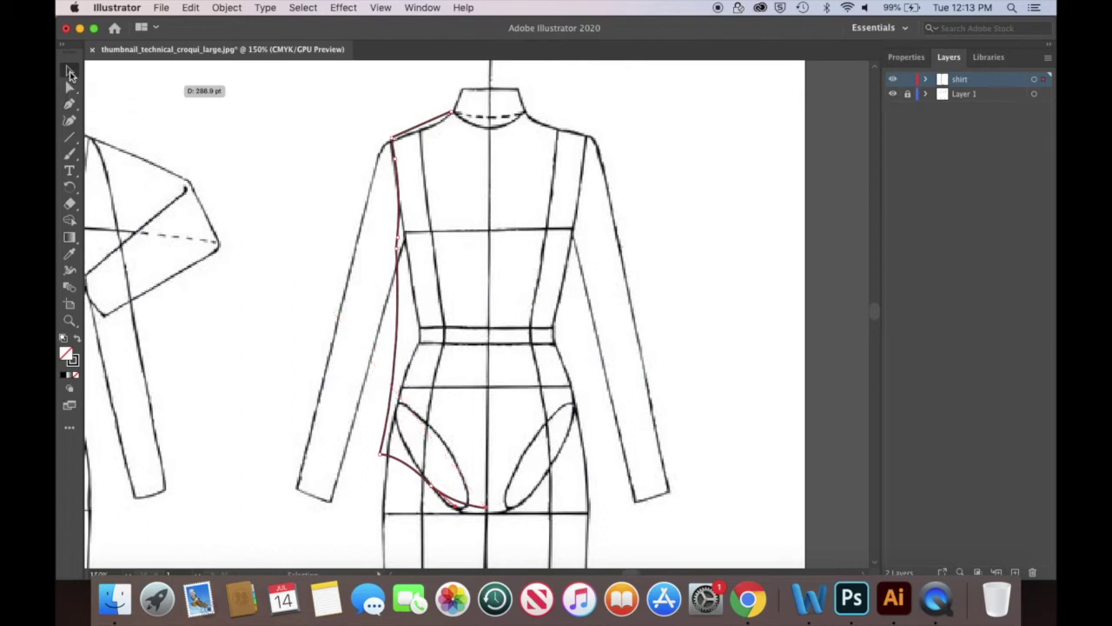
pyautogui.click(619, 466)
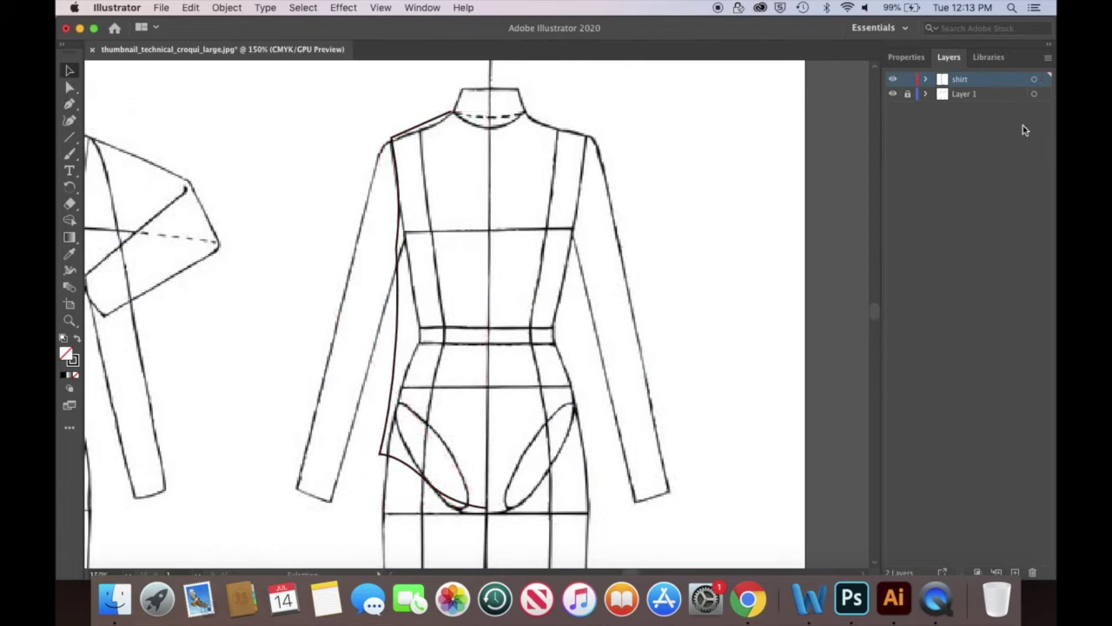
# Hide Layer 1 and smooth the kink in the hem curve by adjusting its middle anchor point.
pyautogui.click(893, 94)
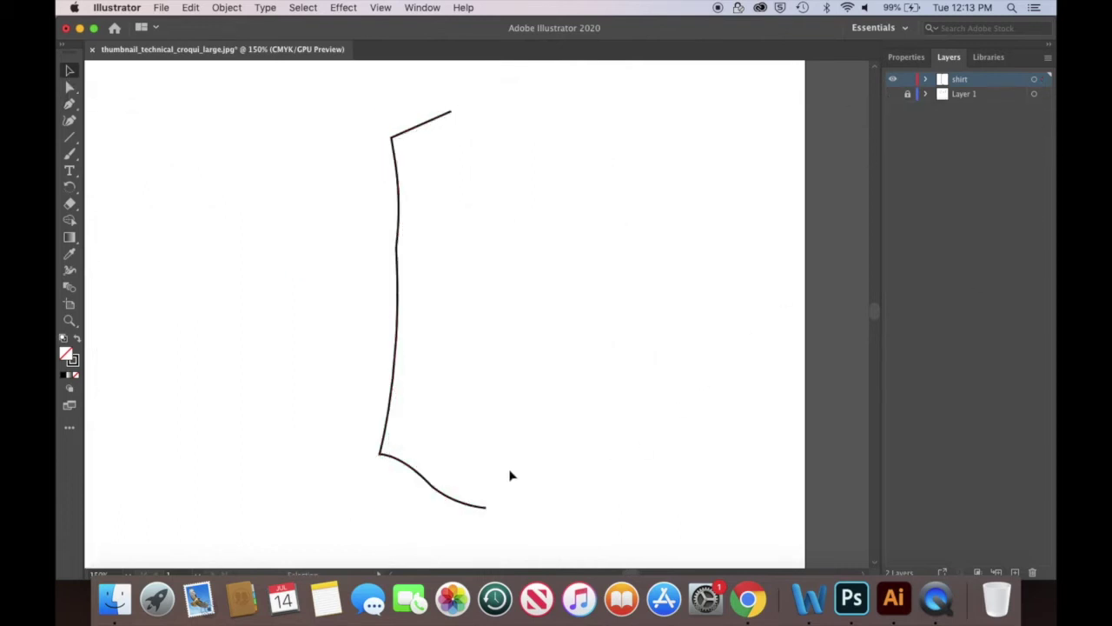
pyautogui.press('super+equal')
pyautogui.moveTo(479, 478); pyautogui.dragTo(497, 259)
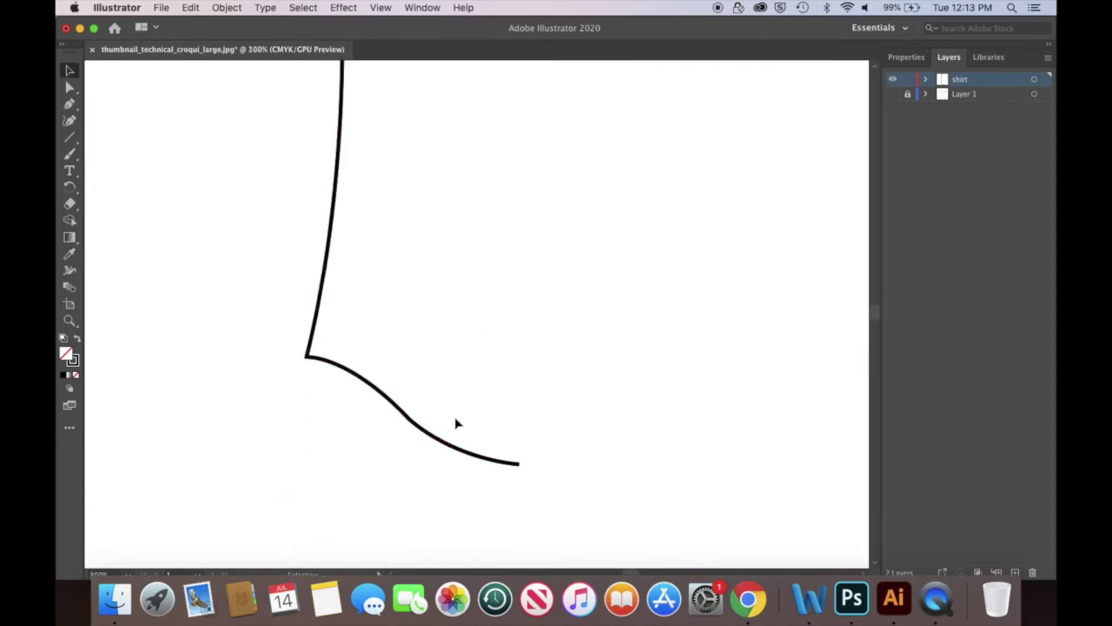
pyautogui.press('super+equal')
pyautogui.click(70, 87)
pyautogui.click(385, 457)
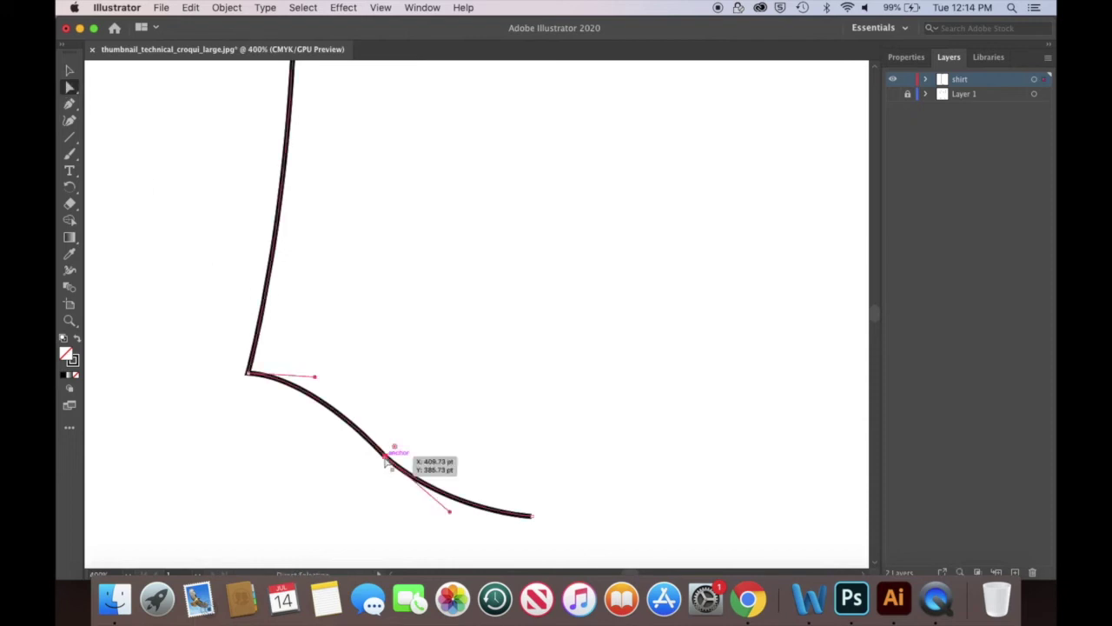
pyautogui.moveTo(395, 449); pyautogui.dragTo(730, 235)
pyautogui.click(630, 328)
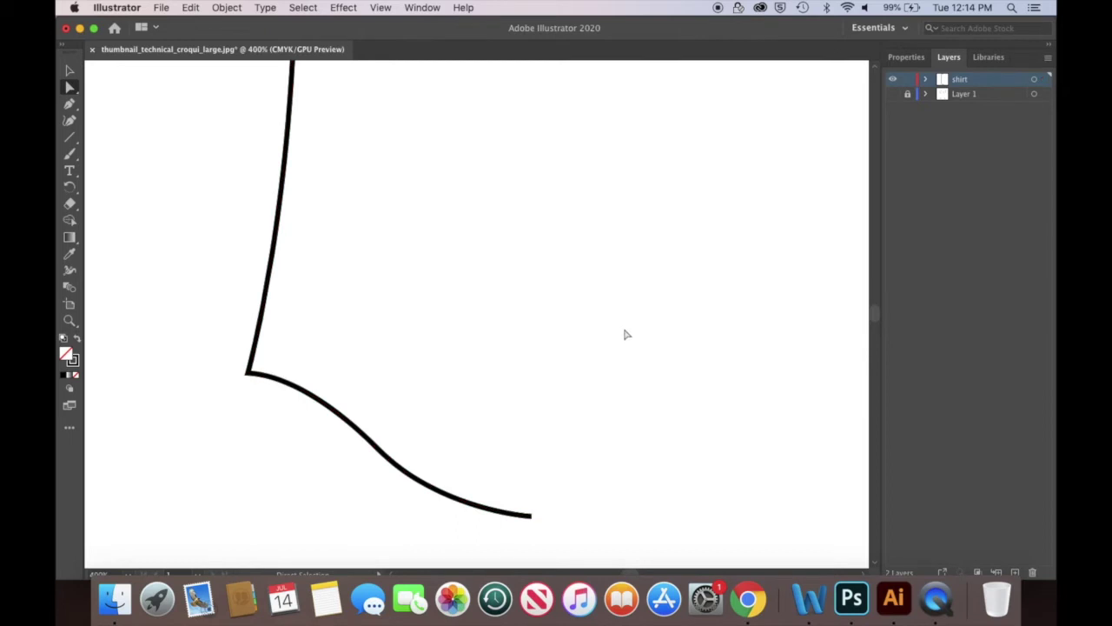
pyautogui.press('super+minus')
pyautogui.press('super+minus')
pyautogui.press('super+minus')
pyautogui.press('super+minus')
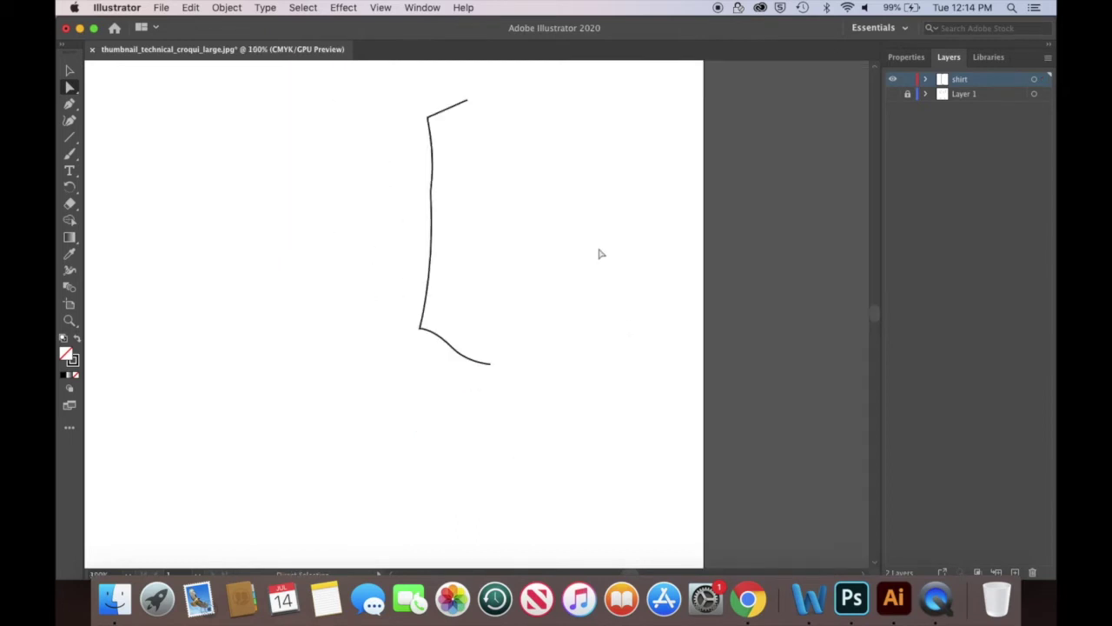
pyautogui.press('super+plus')
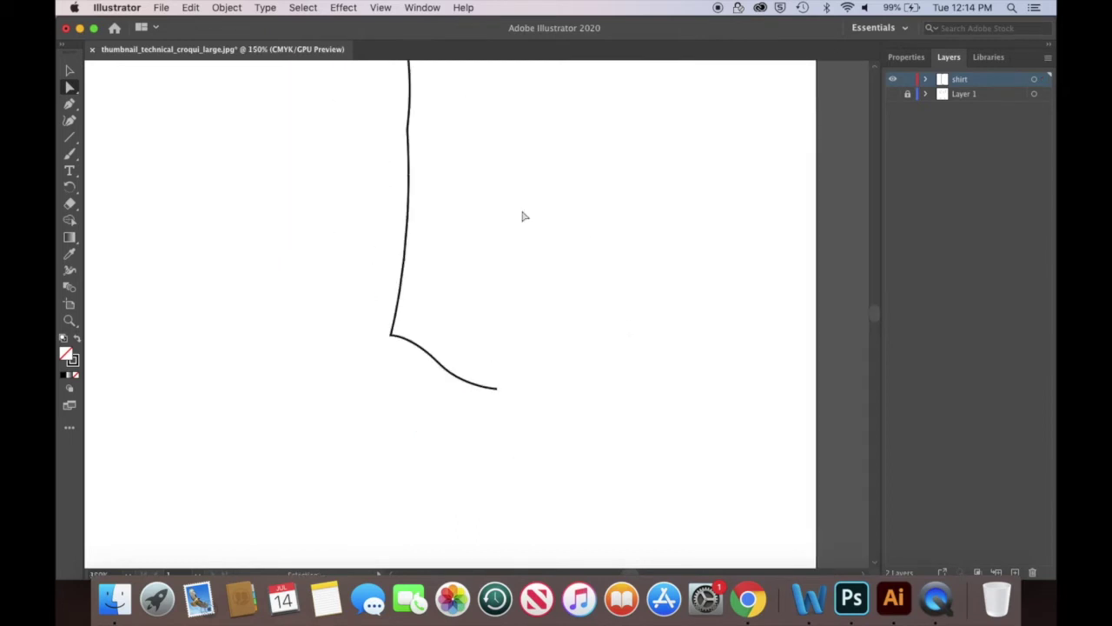
# Adjust the curve handle at the underarm anchor point of the shirt outline and deselect the path.
pyautogui.scroll(3, 504, 191)
pyautogui.click(387, 230)
pyautogui.moveTo(388, 229); pyautogui.dragTo(331, 166)
pyautogui.click(464, 219)
# Show Layer 1, dim its images to 25% in the layer options, and lock the layer.
pyautogui.click(893, 94)
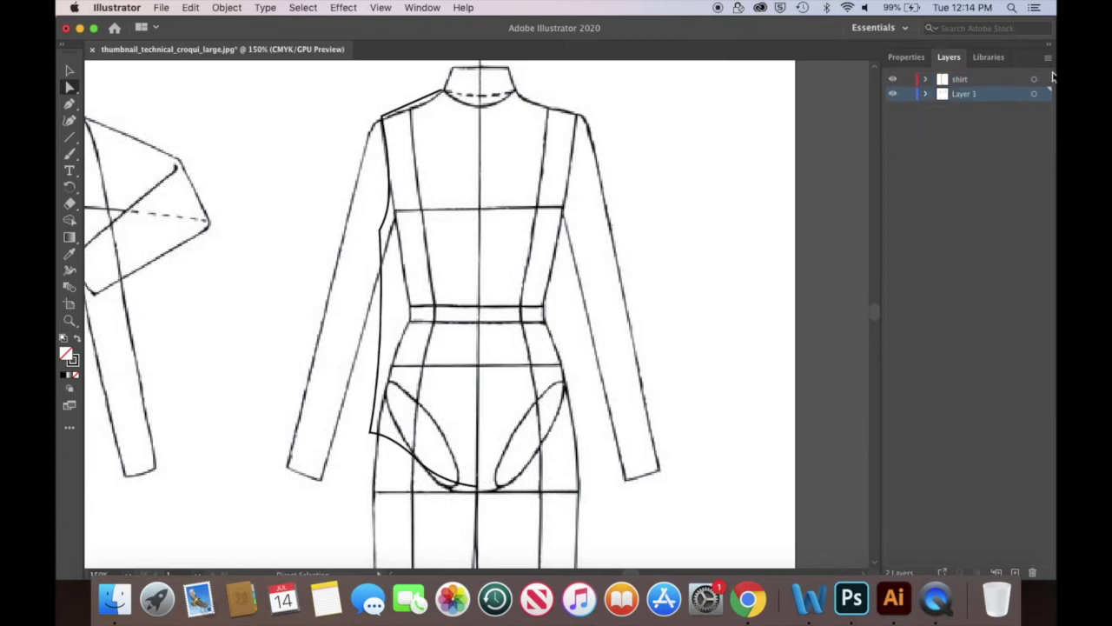
pyautogui.click(1049, 59)
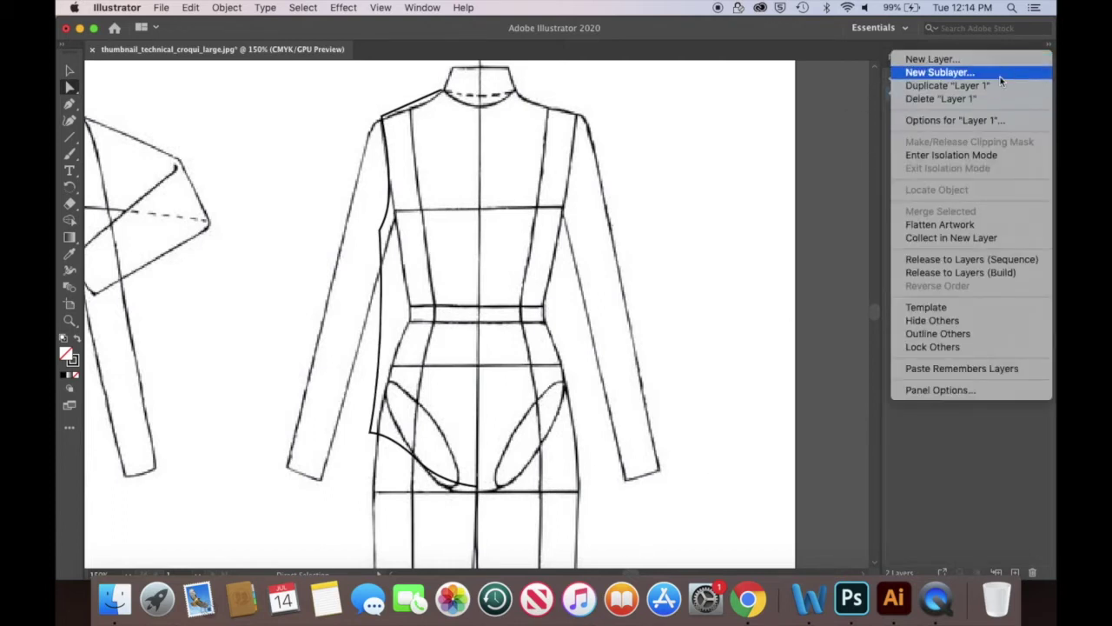
pyautogui.click(987, 121)
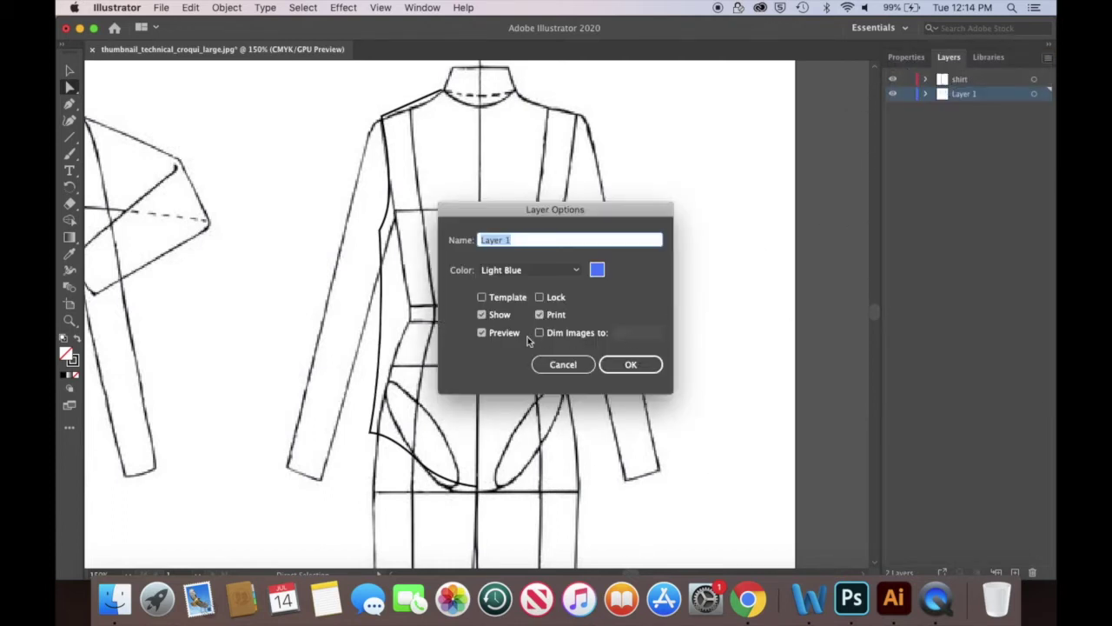
pyautogui.click(539, 333)
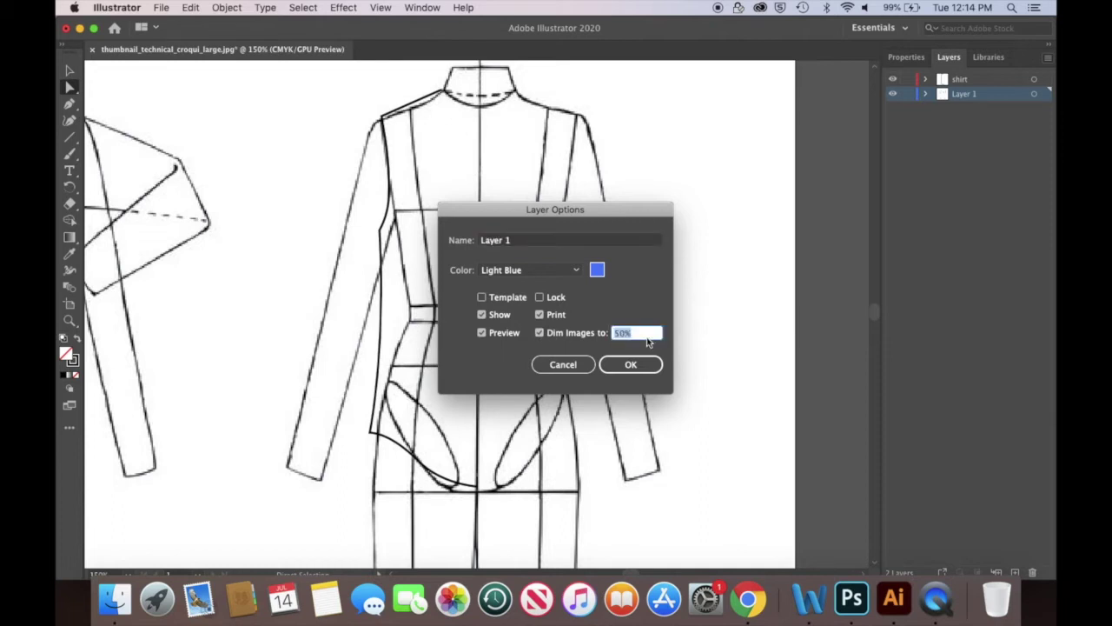
pyautogui.write('25')
pyautogui.click(631, 365)
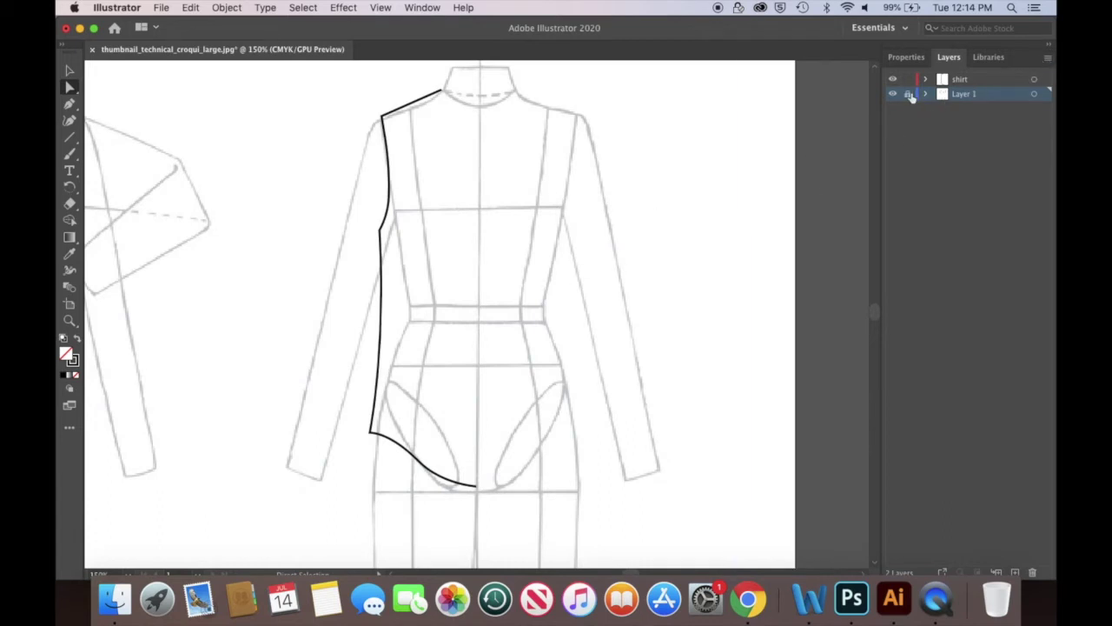
# Duplicate the half shirt outline onto the other side of the croqui's centre line.
pyautogui.press('v')
pyautogui.click(391, 183)
pyautogui.click(391, 185)
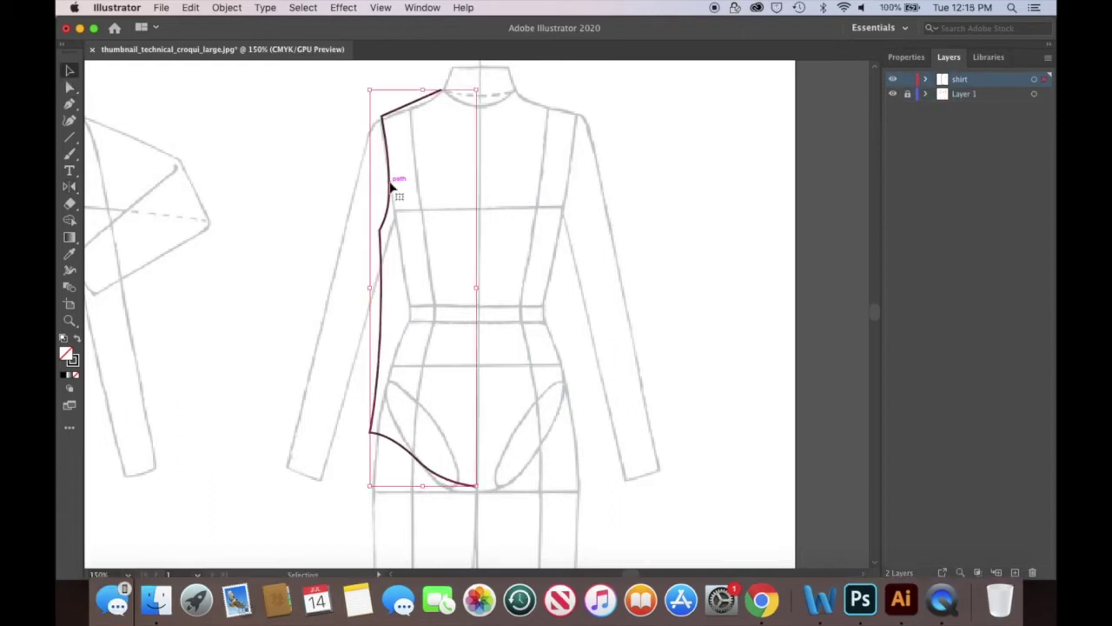
pyautogui.moveTo(391, 185); pyautogui.dragTo(530, 182)
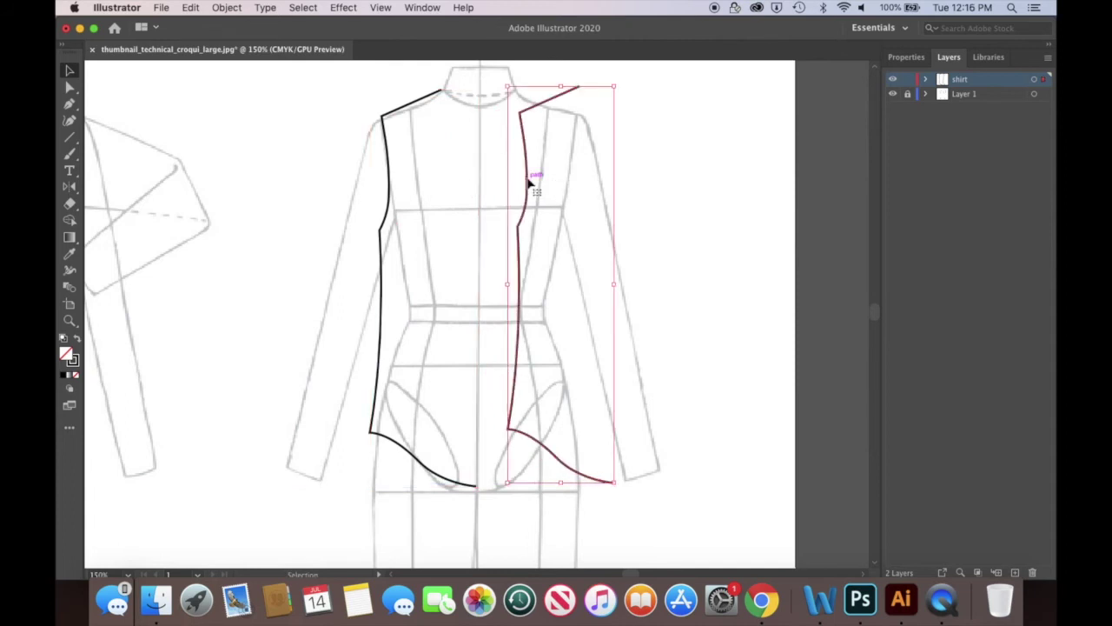
# Reflect the duplicated half about the vertical axis and align it with the original to complete the body outline.
pyautogui.click(492, 191)
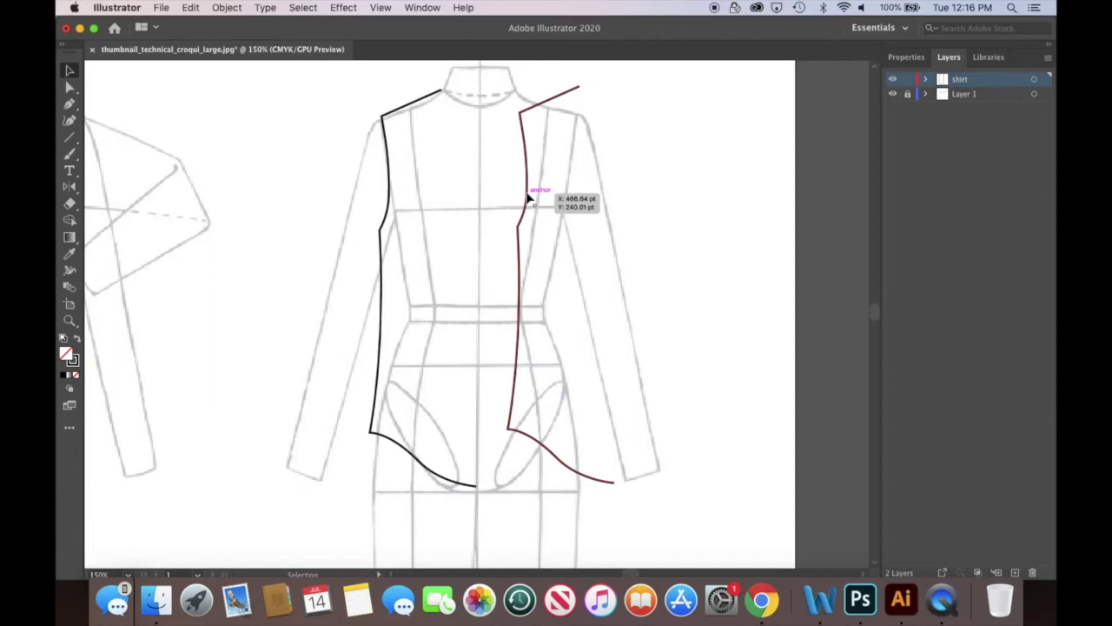
pyautogui.click(527, 199)
pyautogui.moveTo(70, 188); pyautogui.dragTo(126, 219)
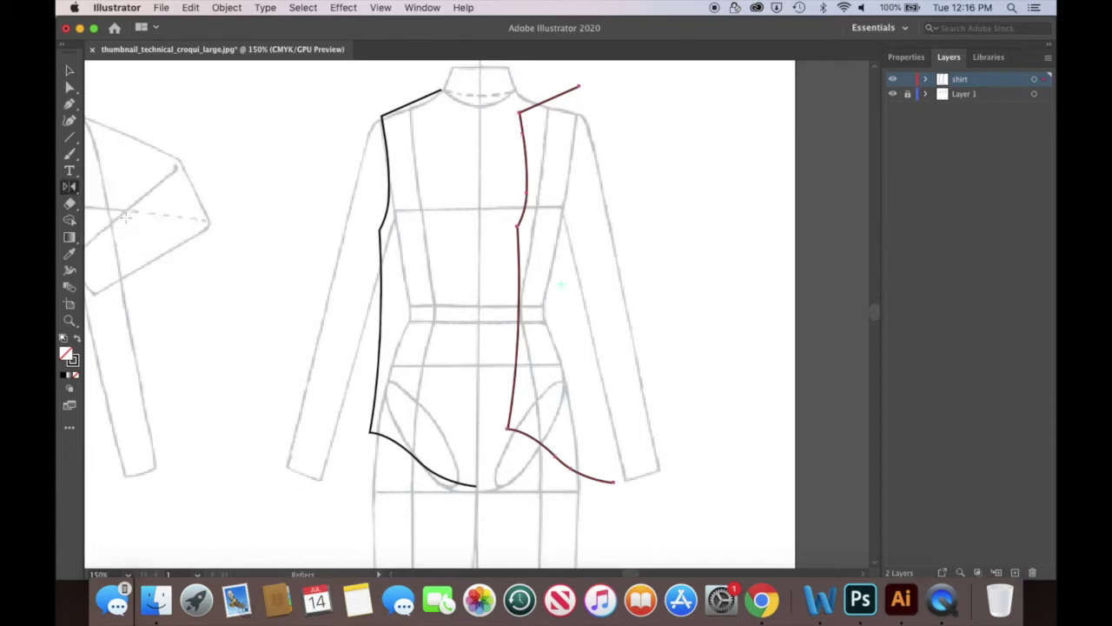
pyautogui.doubleClick(70, 188)
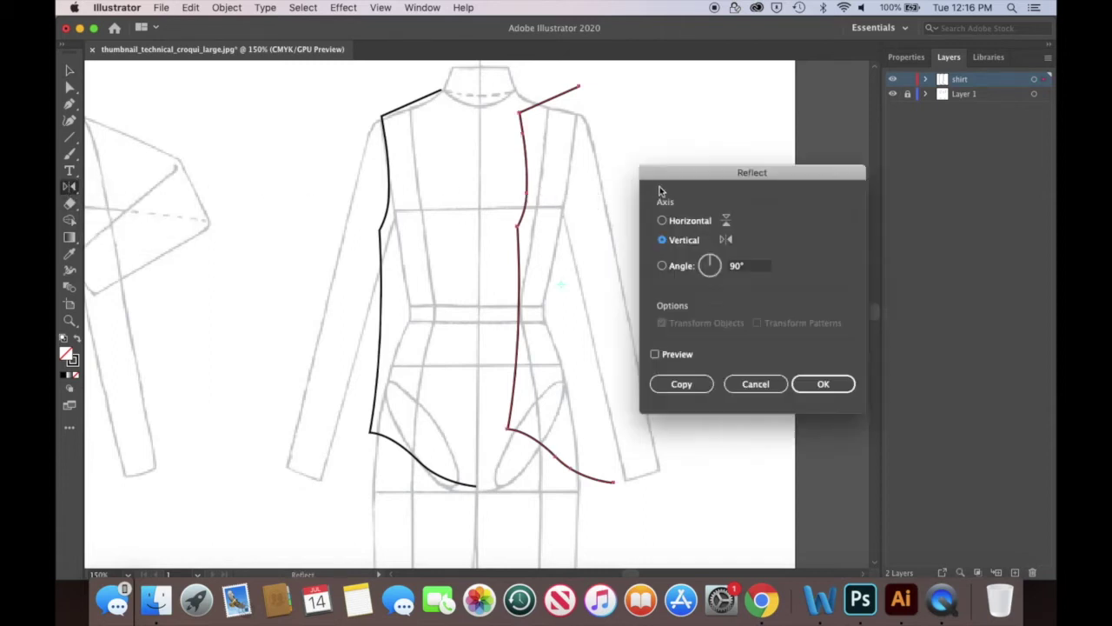
pyautogui.click(656, 355)
pyautogui.press('v')
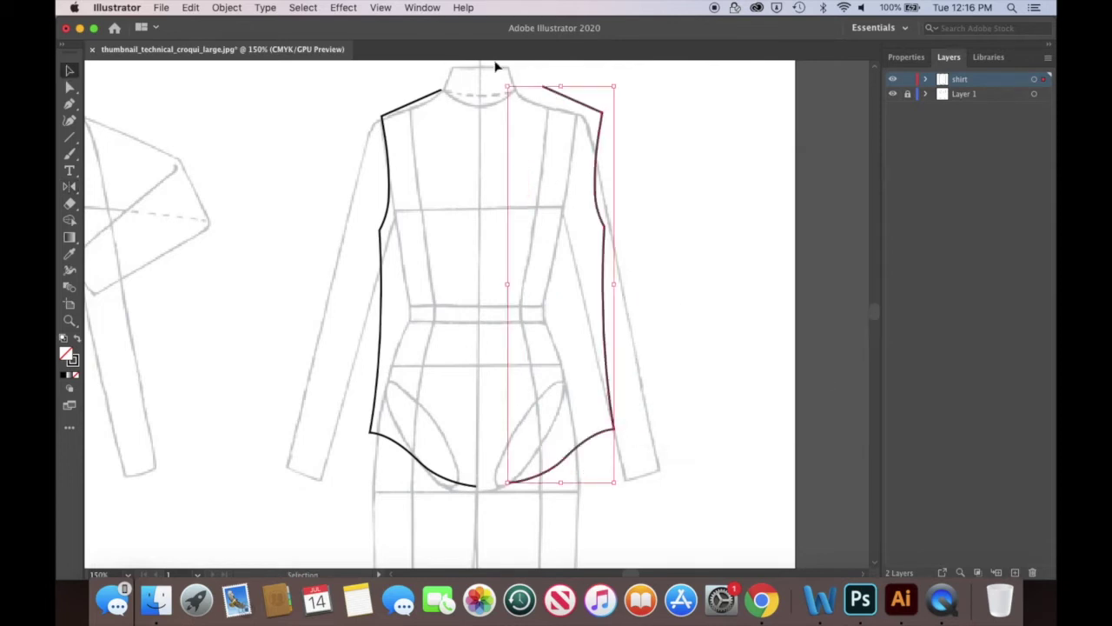
pyautogui.moveTo(561, 96); pyautogui.dragTo(535, 105)
pyautogui.click(717, 306)
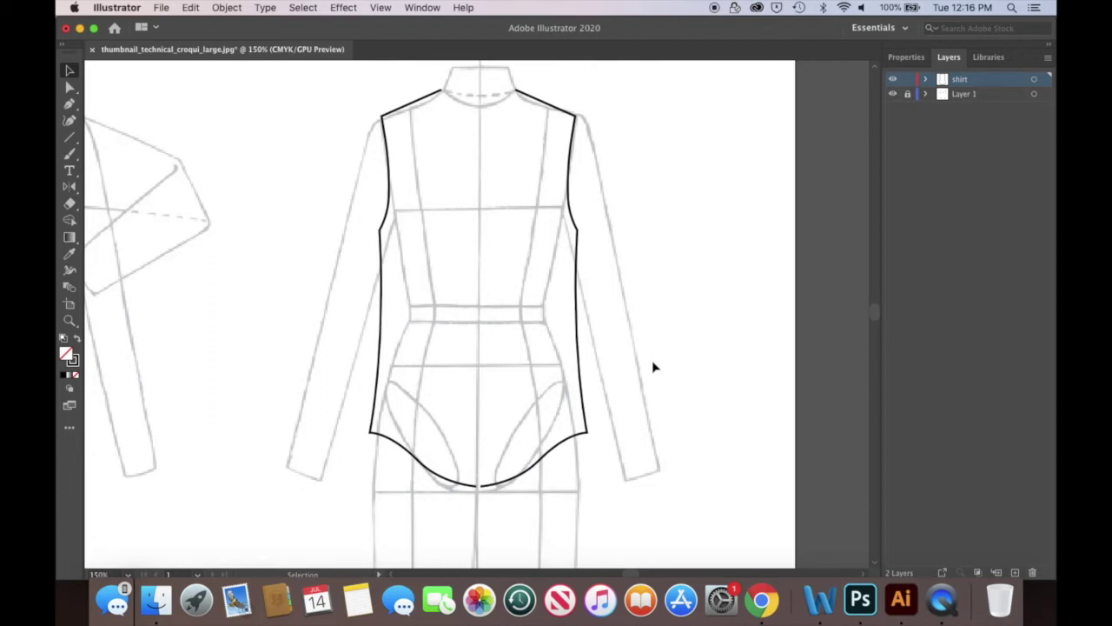
# Join the two open shoulder ends at the neck with a straight segment.
pyautogui.click(69, 88)
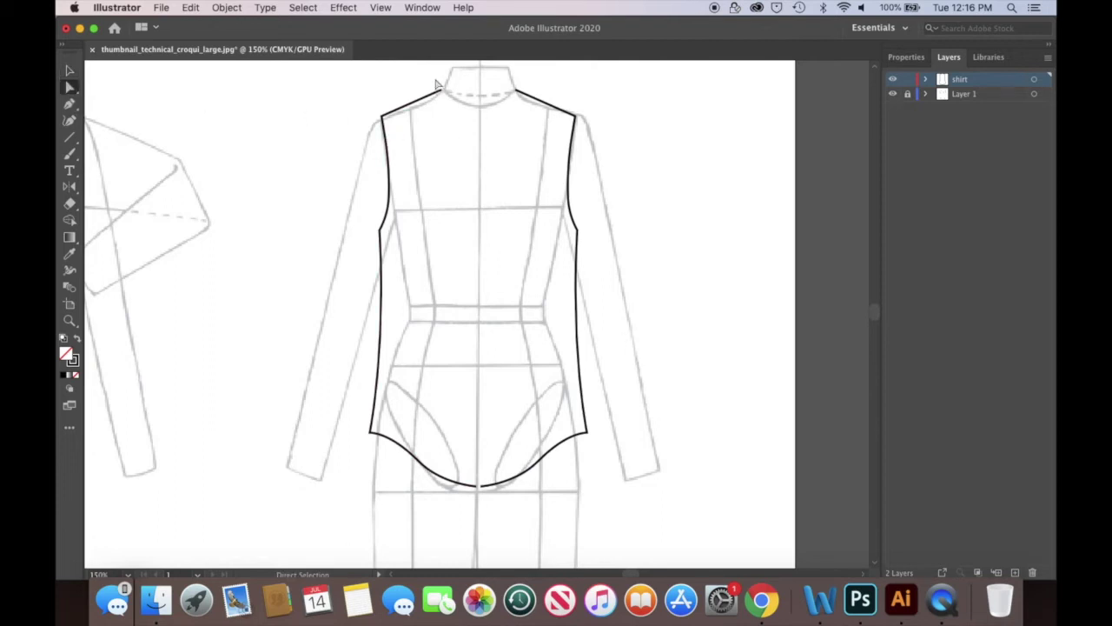
pyautogui.press('super+equal')
pyautogui.press('super+equal')
pyautogui.scroll(5, 469, 87)
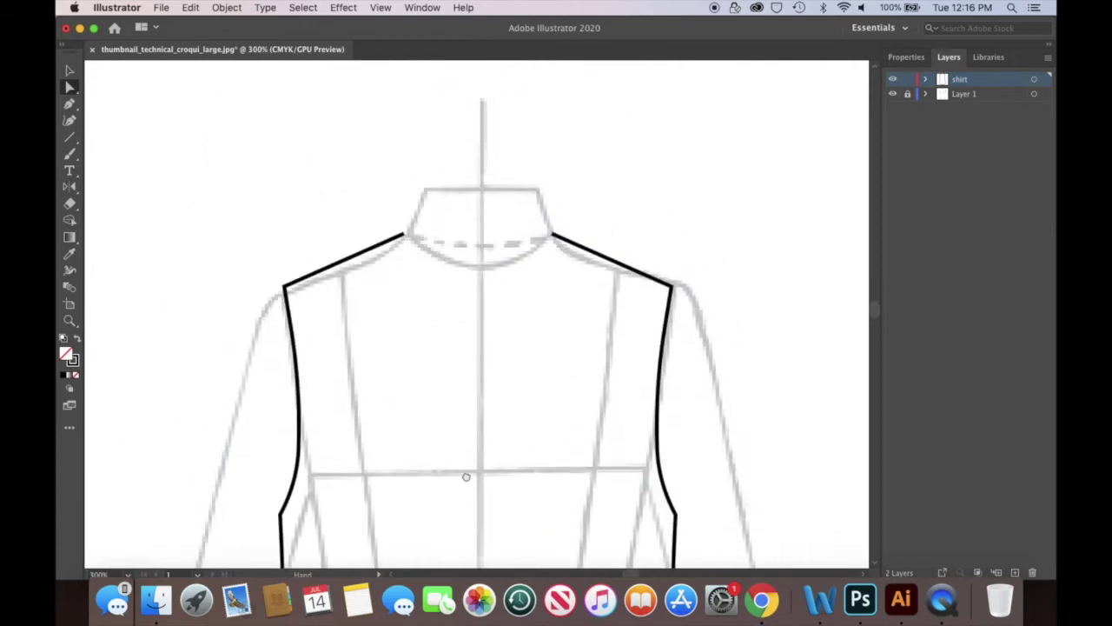
pyautogui.moveTo(565, 296); pyautogui.dragTo(565, 296)
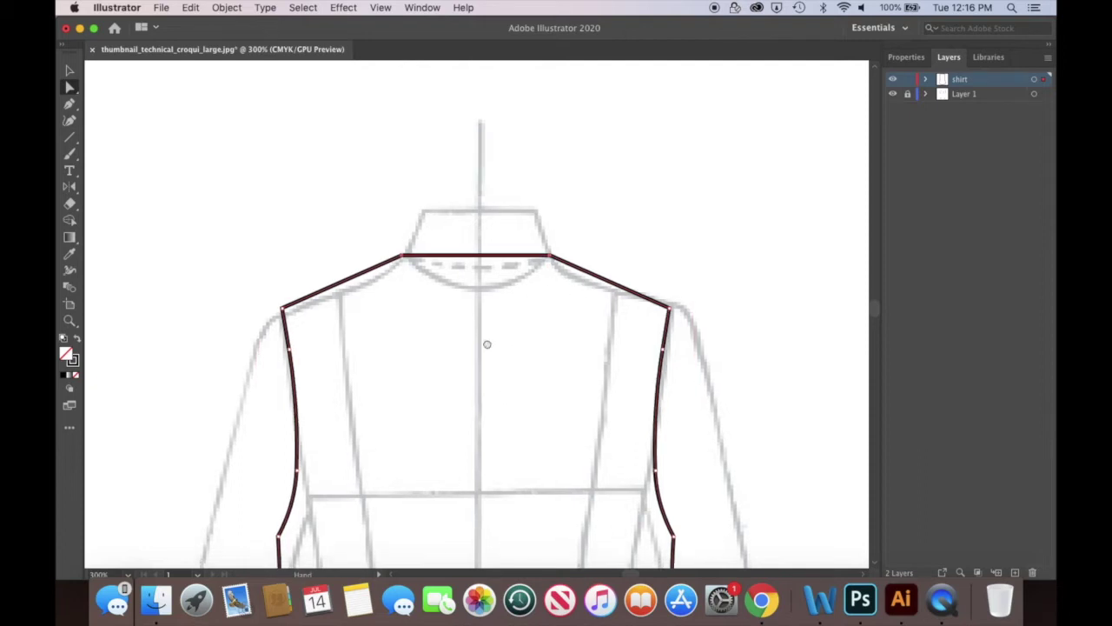
# Join the two open hem ends at the centre line and deselect the outline.
pyautogui.moveTo(504, 392); pyautogui.dragTo(493, 235)
pyautogui.moveTo(496, 420); pyautogui.dragTo(504, 117)
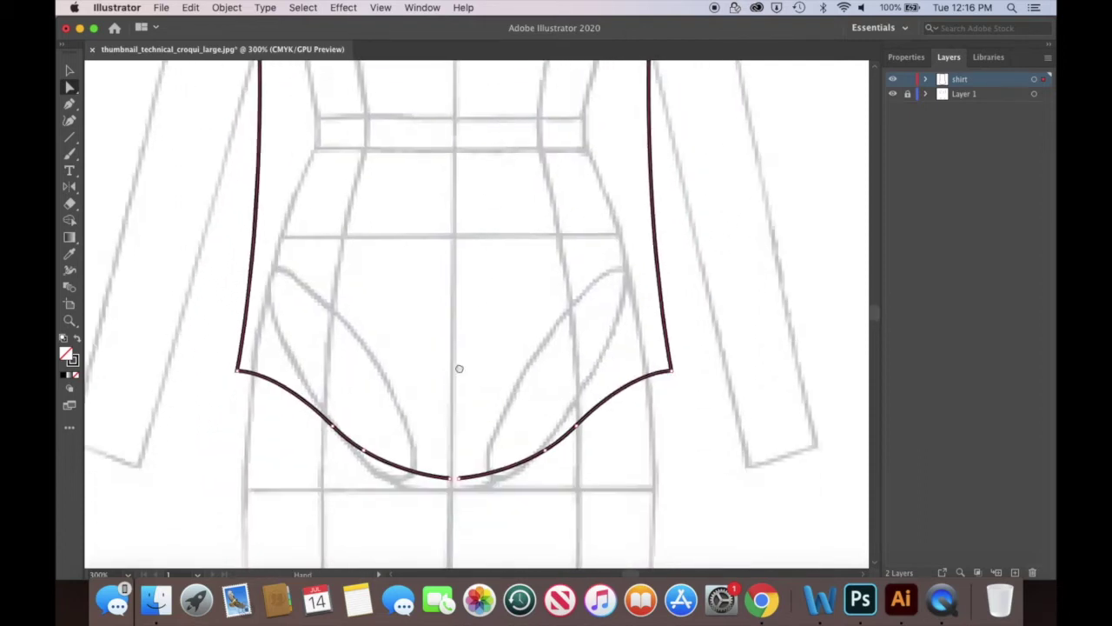
pyautogui.moveTo(455, 370); pyautogui.dragTo(457, 335)
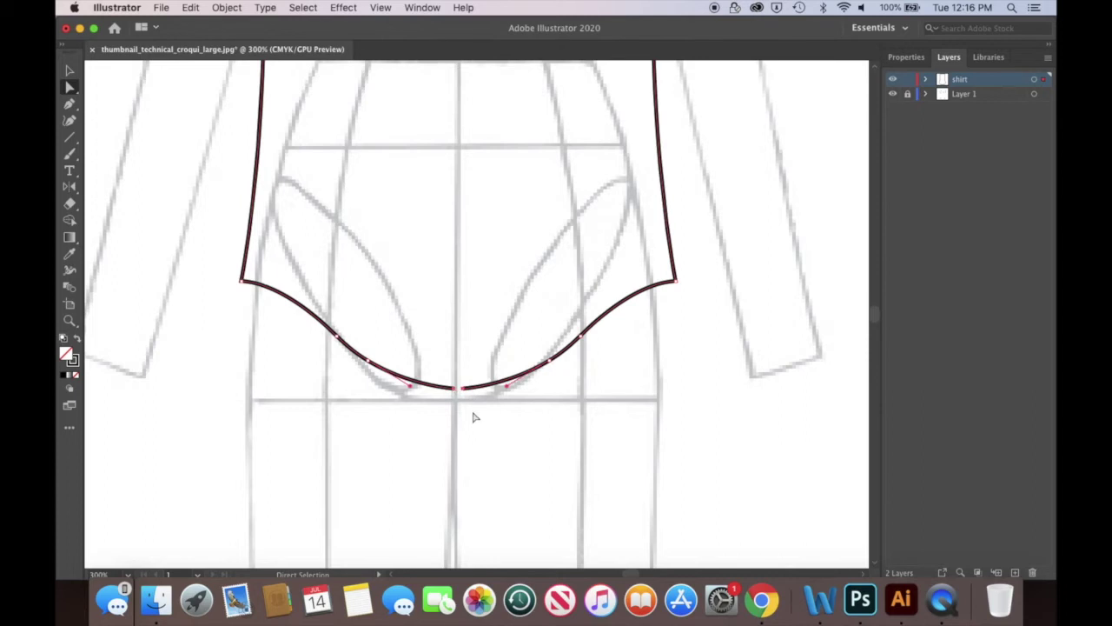
pyautogui.press('super+j')
pyautogui.click(567, 457)
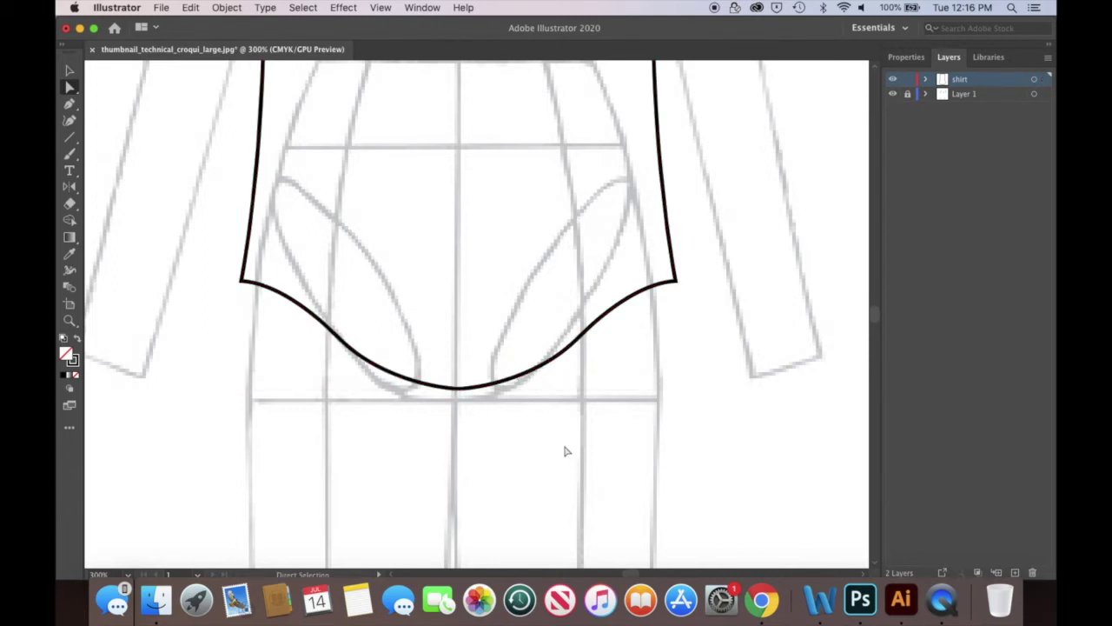
# Copy the shoulder, armhole and side seam segments from one side of the body into the empty area beside it.
pyautogui.press('super+minus')
pyautogui.press('super+minus')
pyautogui.moveTo(601, 181); pyautogui.dragTo(618, 310)
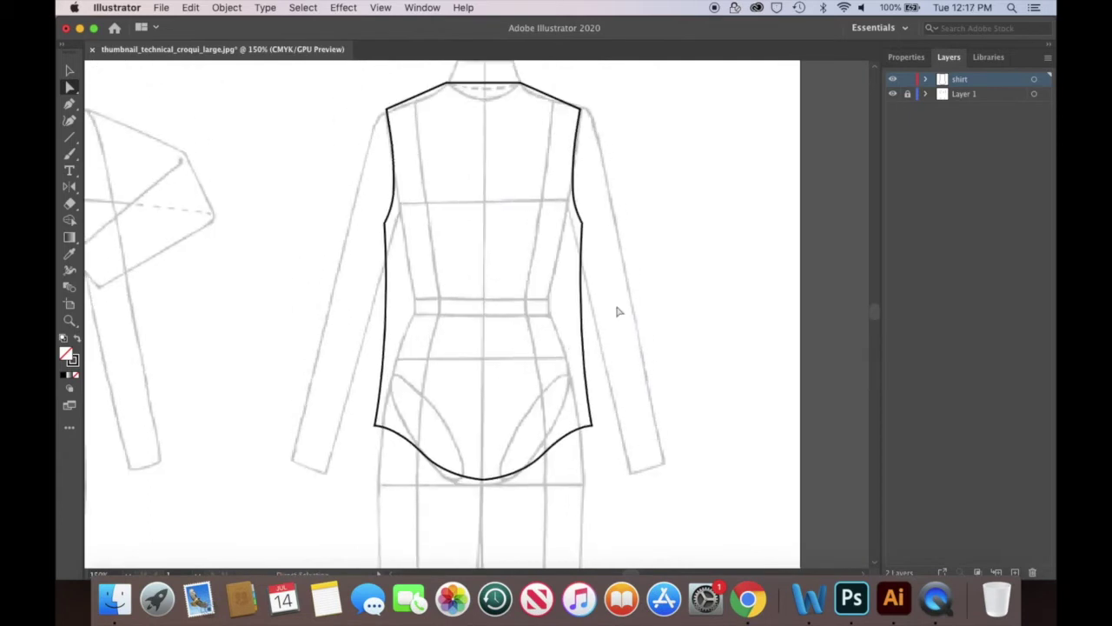
pyautogui.press('super+equal')
pyautogui.press('super+equal')
pyautogui.moveTo(487, 252); pyautogui.dragTo(686, 461)
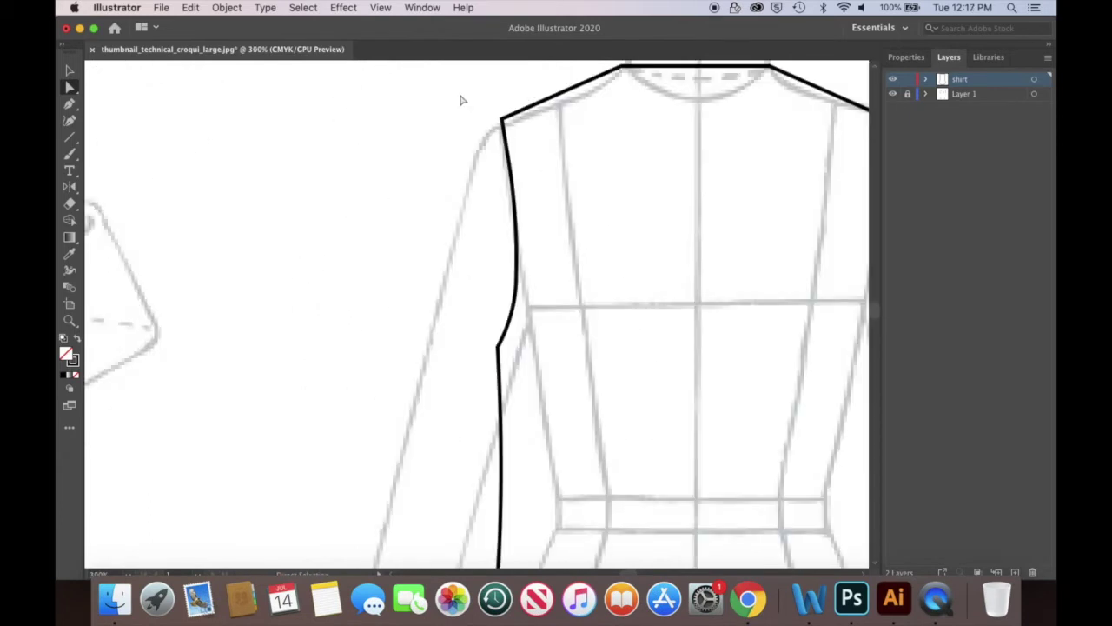
pyautogui.moveTo(515, 252); pyautogui.dragTo(386, 265)
pyautogui.moveTo(440, 243); pyautogui.dragTo(255, 321)
pyautogui.press('super+minus')
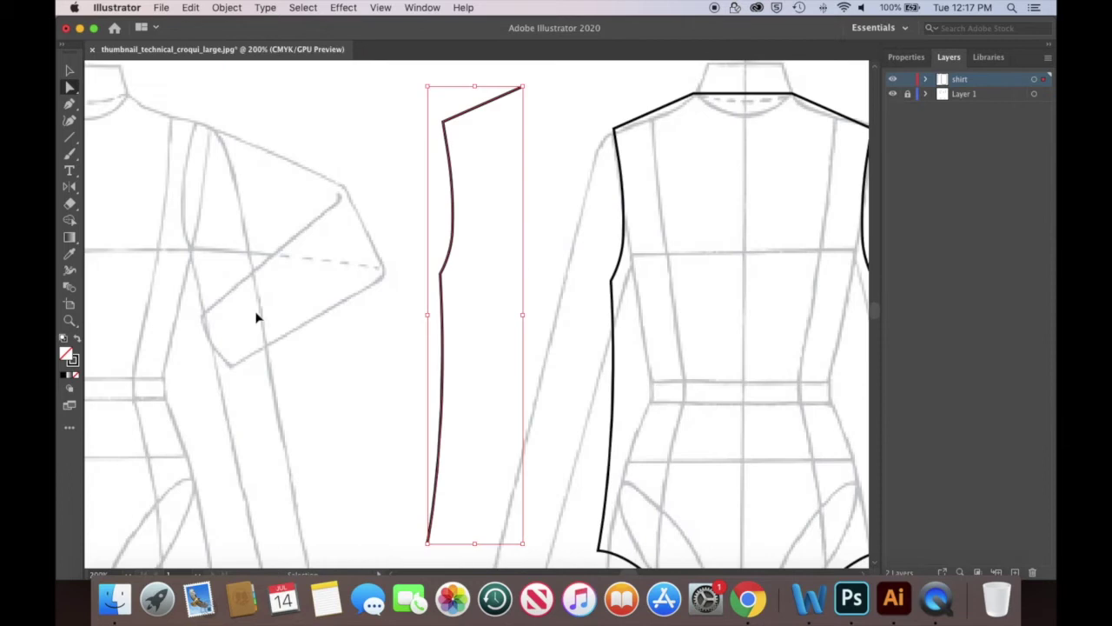
# Delete the shoulder and side seam segments of the copy, keeping only the armhole curve.
pyautogui.click(575, 123)
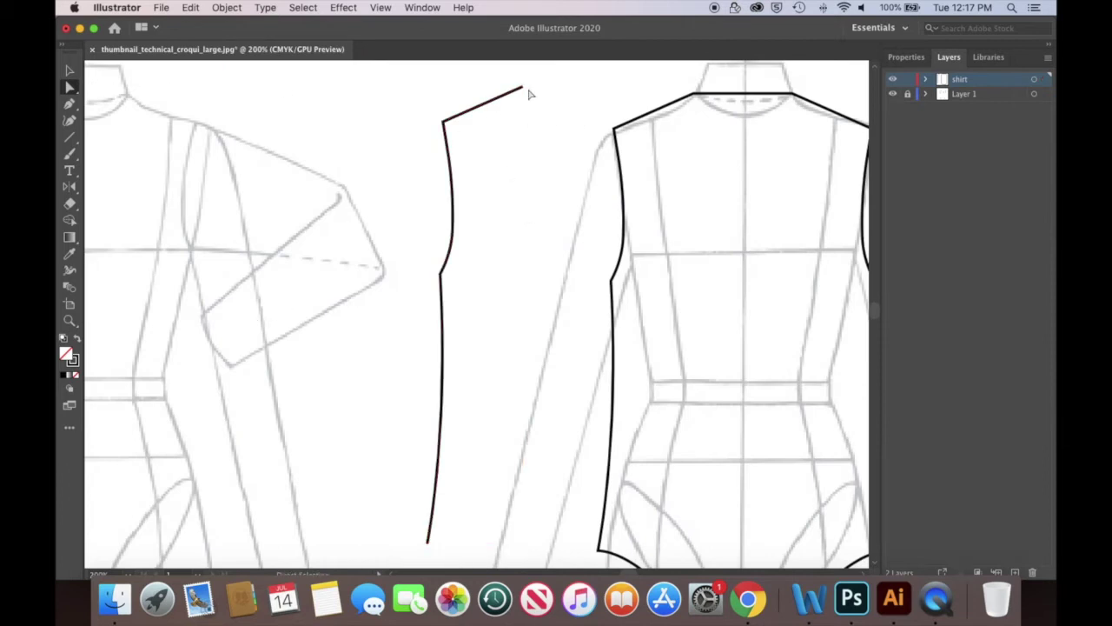
pyautogui.press('Delete')
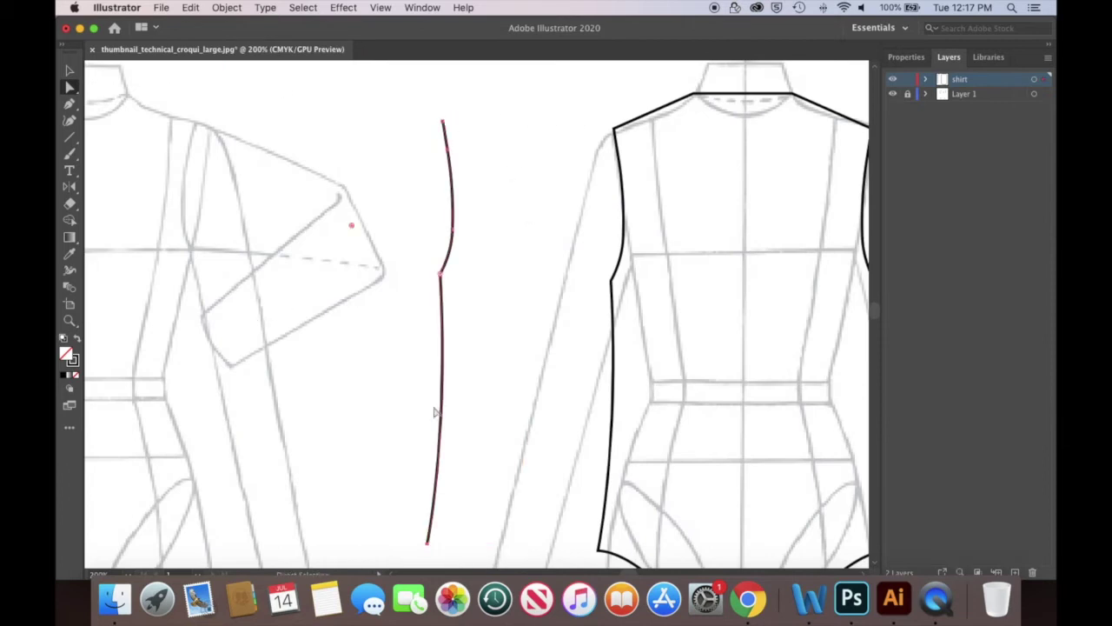
pyautogui.click(428, 540)
pyautogui.press('Delete')
pyautogui.click(484, 193)
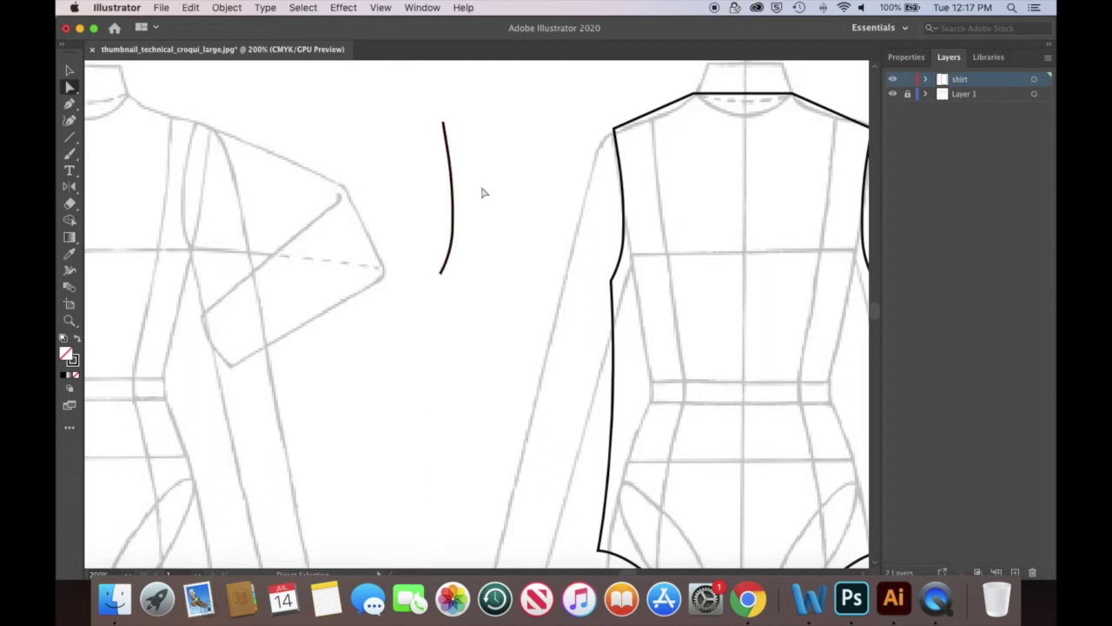
# Draw a short sleeve from the armhole curve with a curved top edge, slanted cuff and closed underarm seam.
pyautogui.click(68, 105)
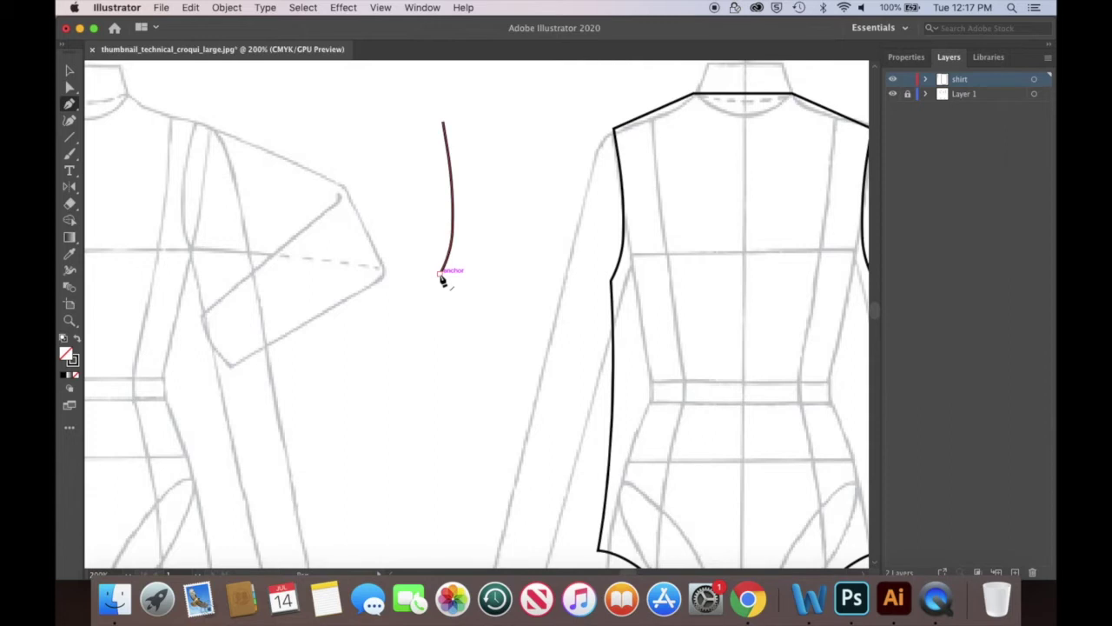
pyautogui.click(444, 124)
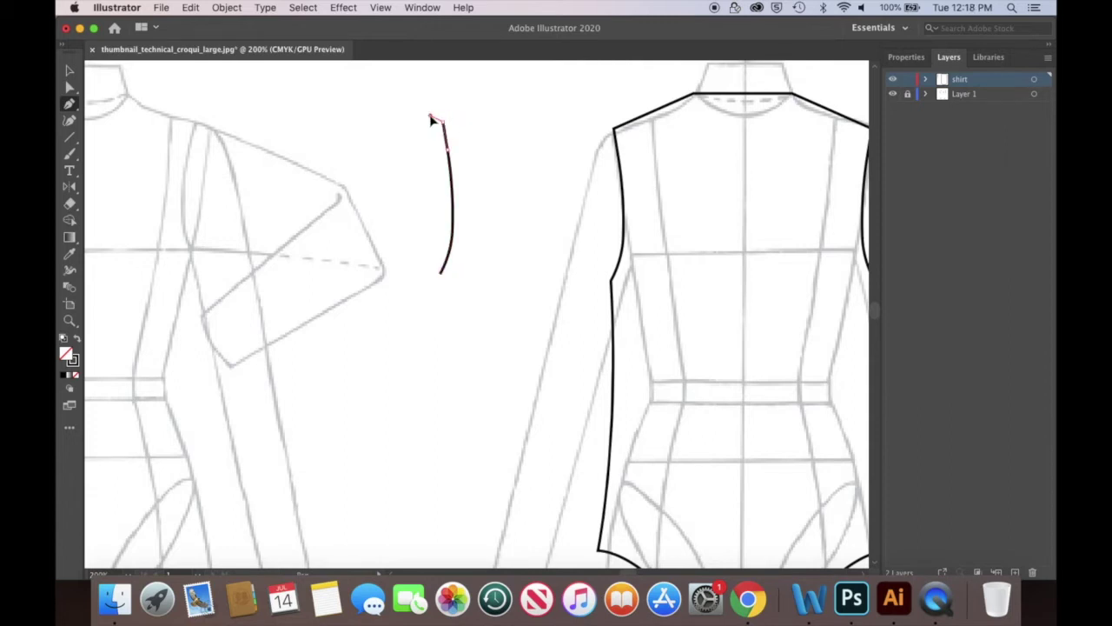
pyautogui.click(334, 243)
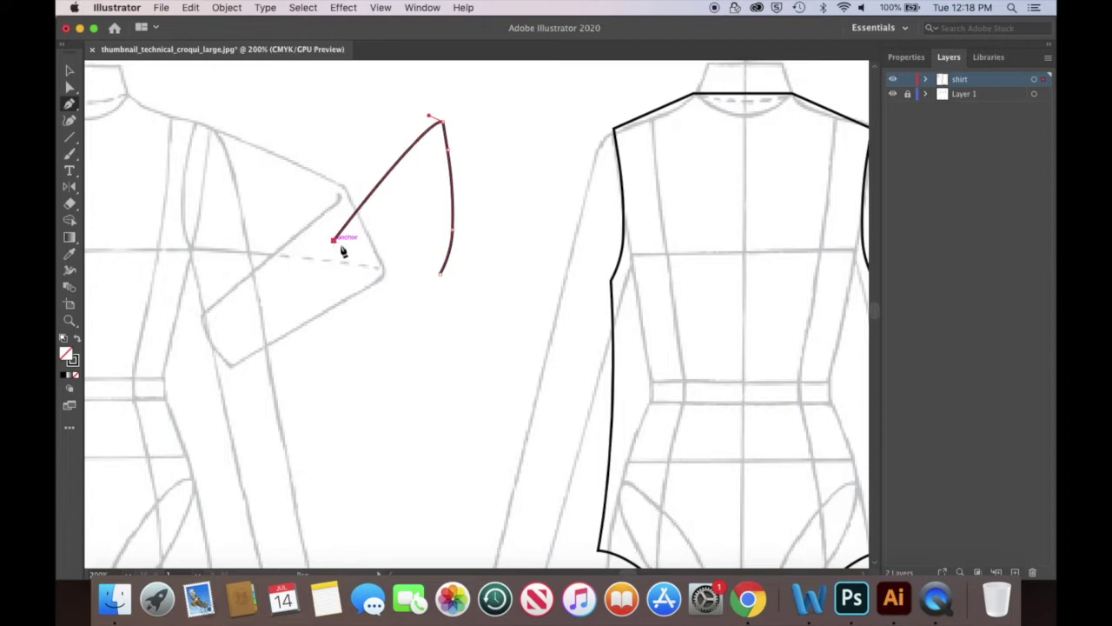
pyautogui.click(410, 311)
pyautogui.click(440, 275)
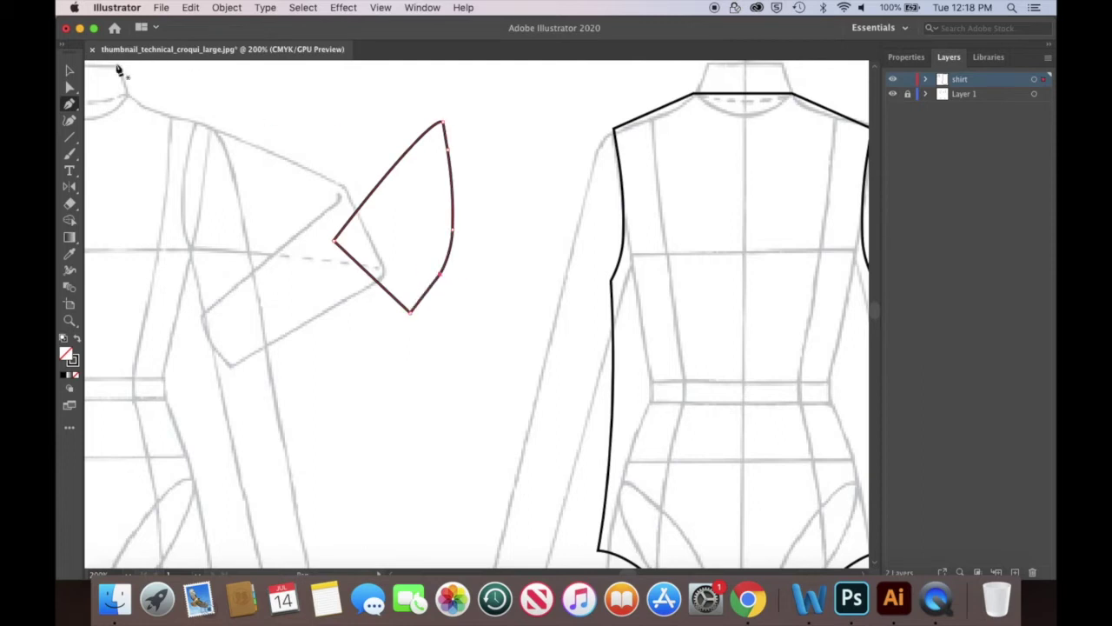
# Place the sleeve against the body's armhole and shift its lower cuff corner slightly toward the body.
pyautogui.click(69, 70)
pyautogui.moveTo(445, 184); pyautogui.dragTo(557, 192)
pyautogui.moveTo(727, 223)
pyautogui.mouseDown()
pyautogui.moveTo(461, 181)
pyautogui.moveTo(455, 226)
pyautogui.mouseUp()
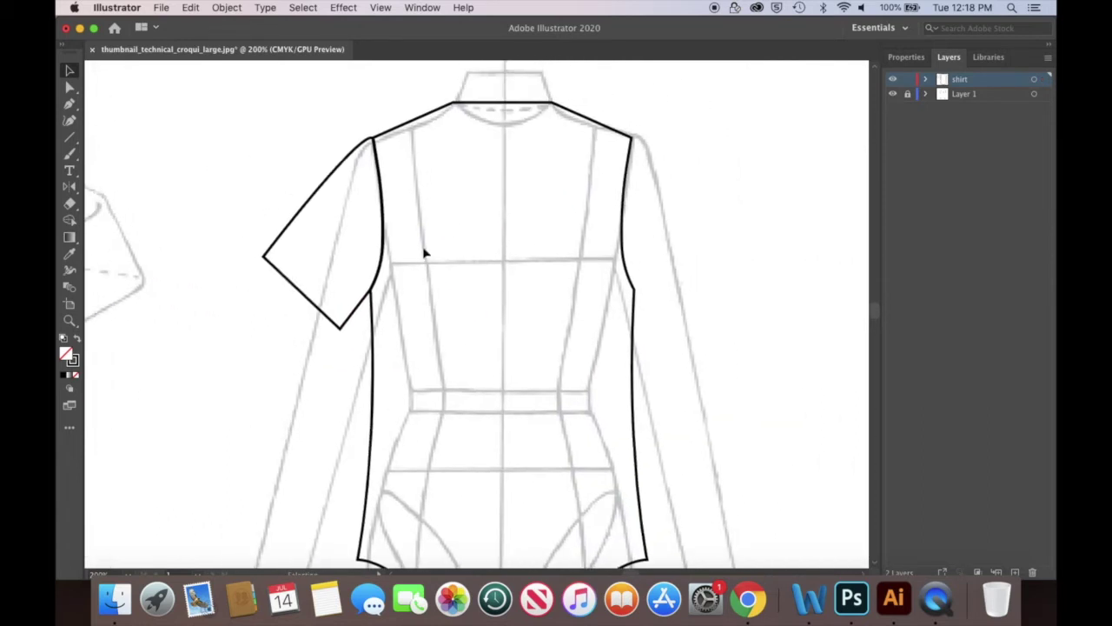
pyautogui.press('a')
pyautogui.moveTo(341, 337); pyautogui.dragTo(346, 330)
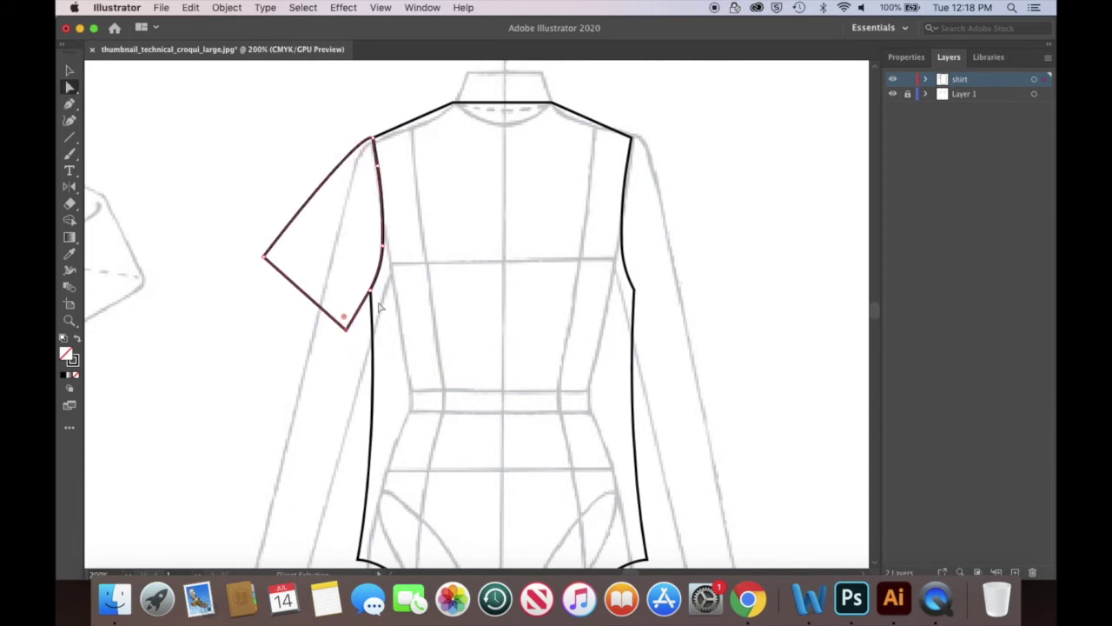
pyautogui.click(355, 365)
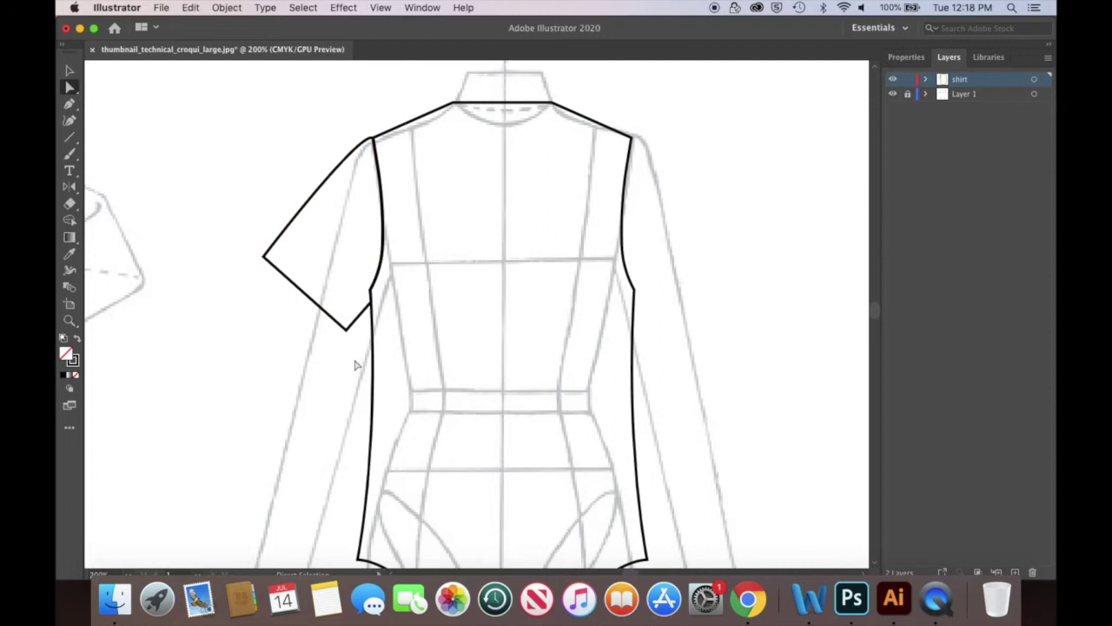
# Fill the sleeve shape with white (FFFFFF).
pyautogui.press('super+equal')
pyautogui.moveTo(364, 167); pyautogui.dragTo(402, 233)
pyautogui.press('super+minus')
pyautogui.click(70, 72)
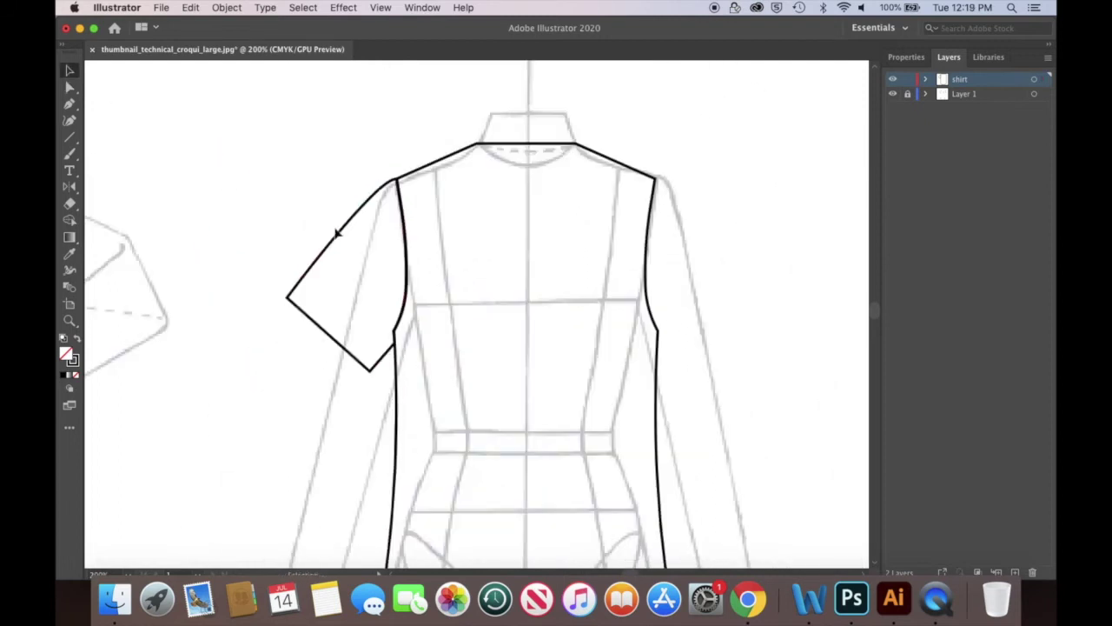
pyautogui.click(344, 233)
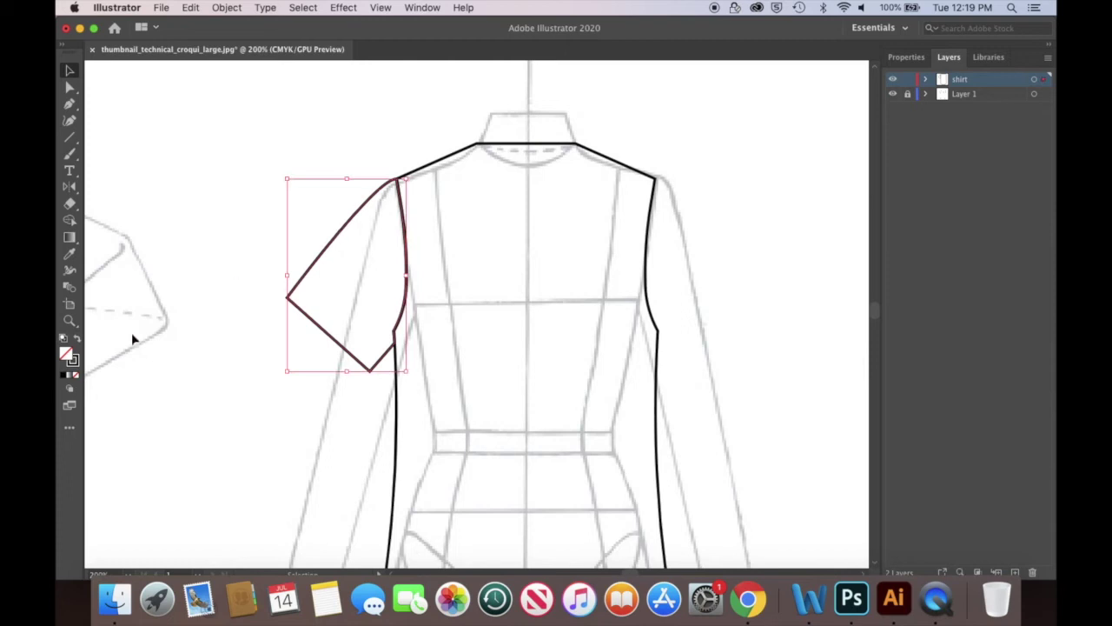
pyautogui.doubleClick(67, 355)
pyautogui.moveTo(387, 222); pyautogui.dragTo(367, 205)
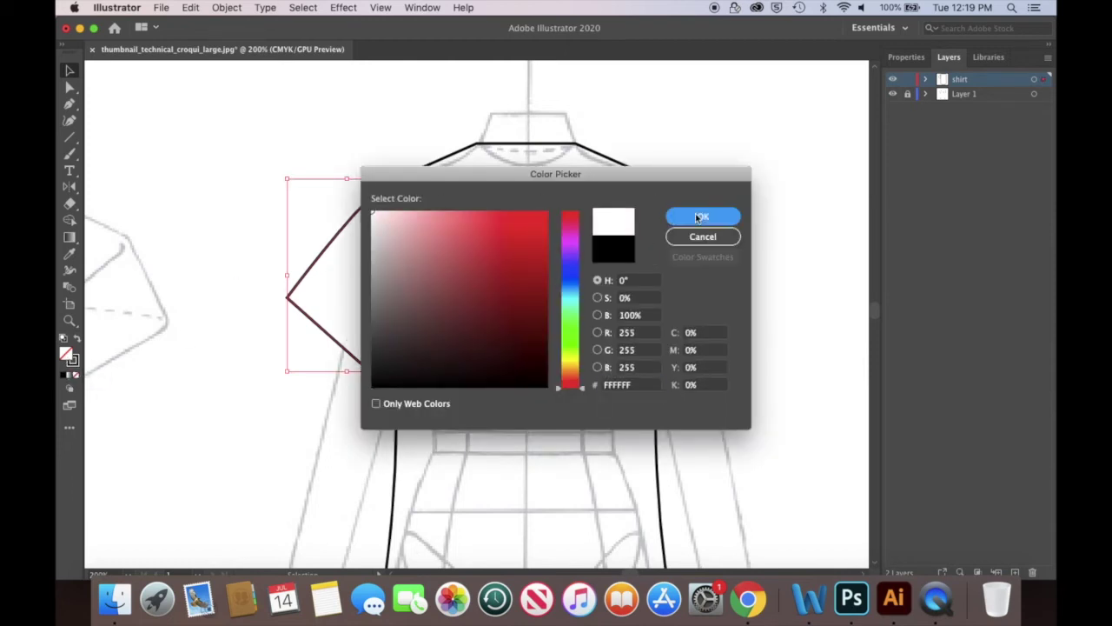
pyautogui.click(702, 215)
# Fill the shirt body with white to cover the croqui lines beneath it.
pyautogui.click(414, 153)
pyautogui.click(429, 167)
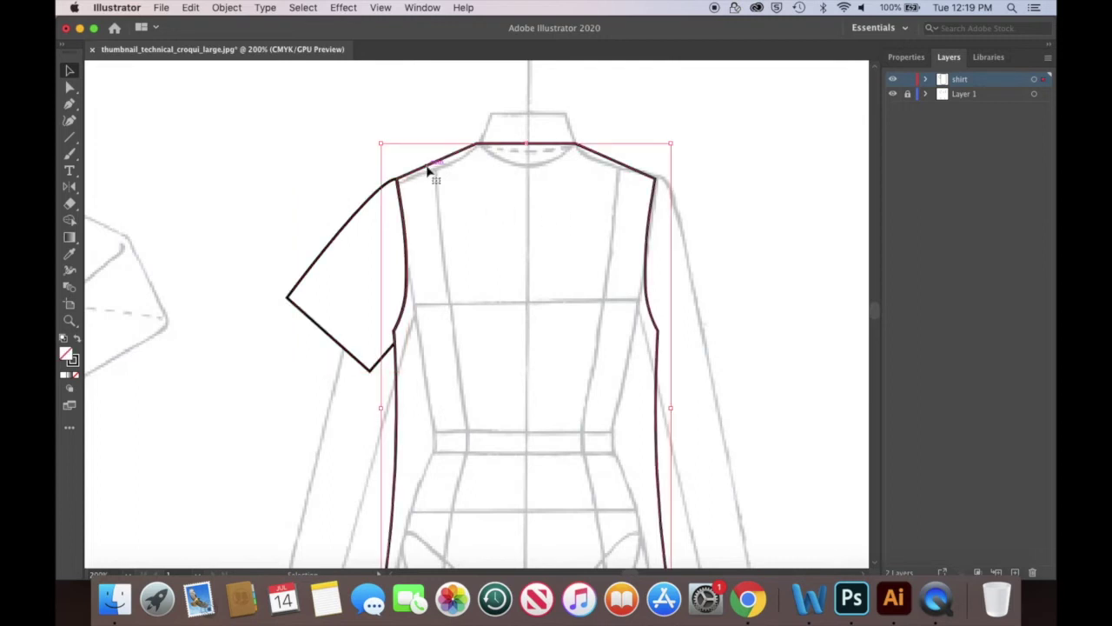
pyautogui.click(65, 376)
pyautogui.click(269, 203)
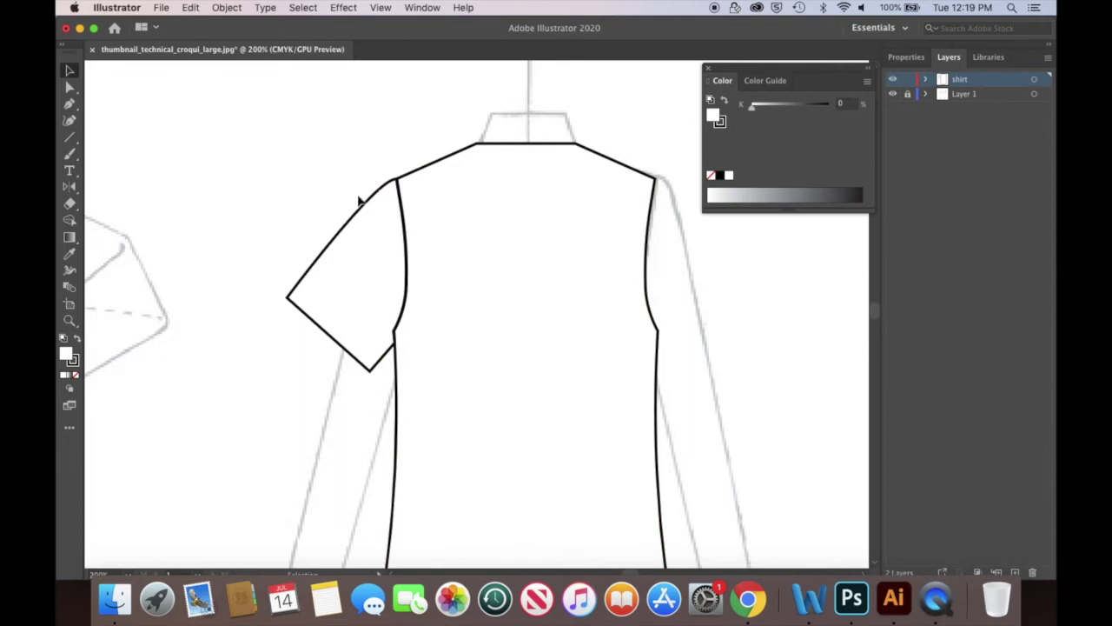
# Send the sleeve to the back, behind the shirt body.
pyautogui.click(375, 243)
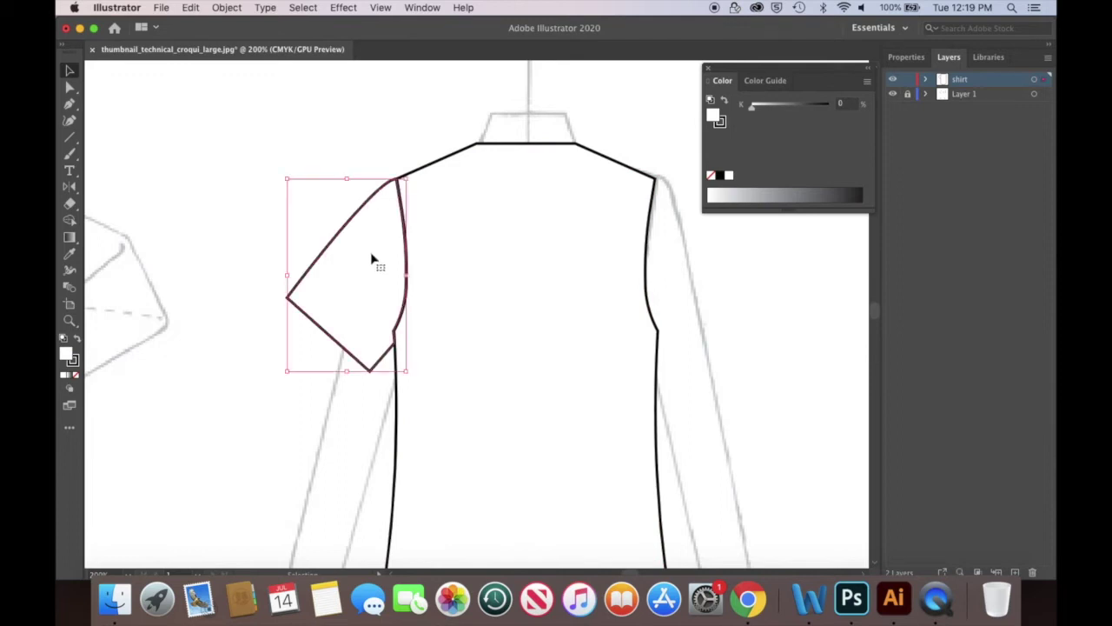
pyautogui.rightClick(372, 259)
pyautogui.moveTo(447, 479)
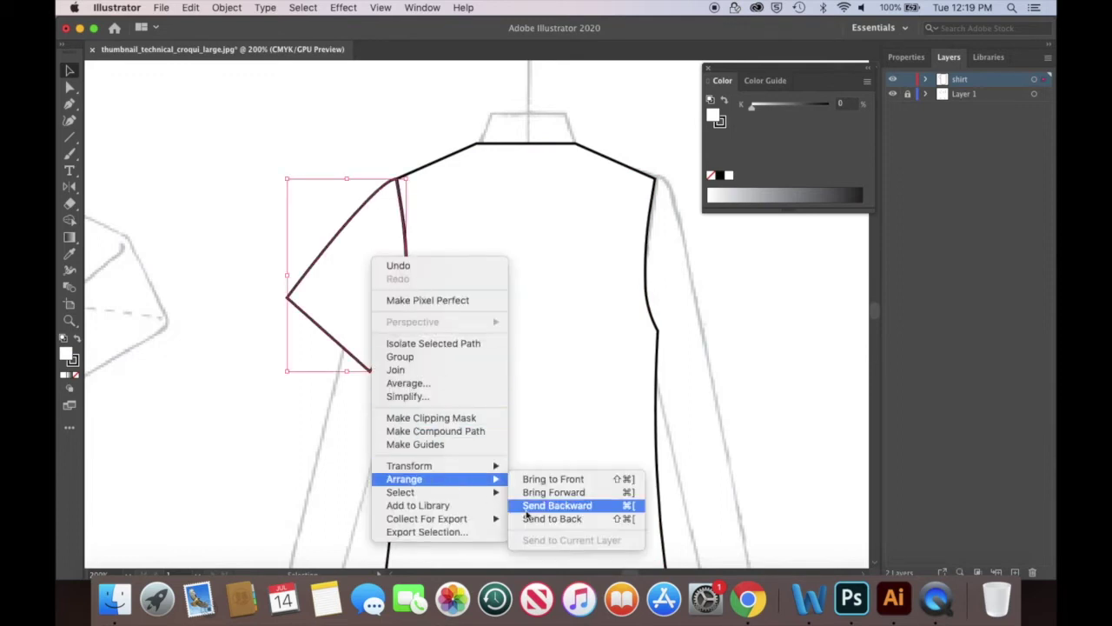
pyautogui.click(553, 518)
pyautogui.click(385, 151)
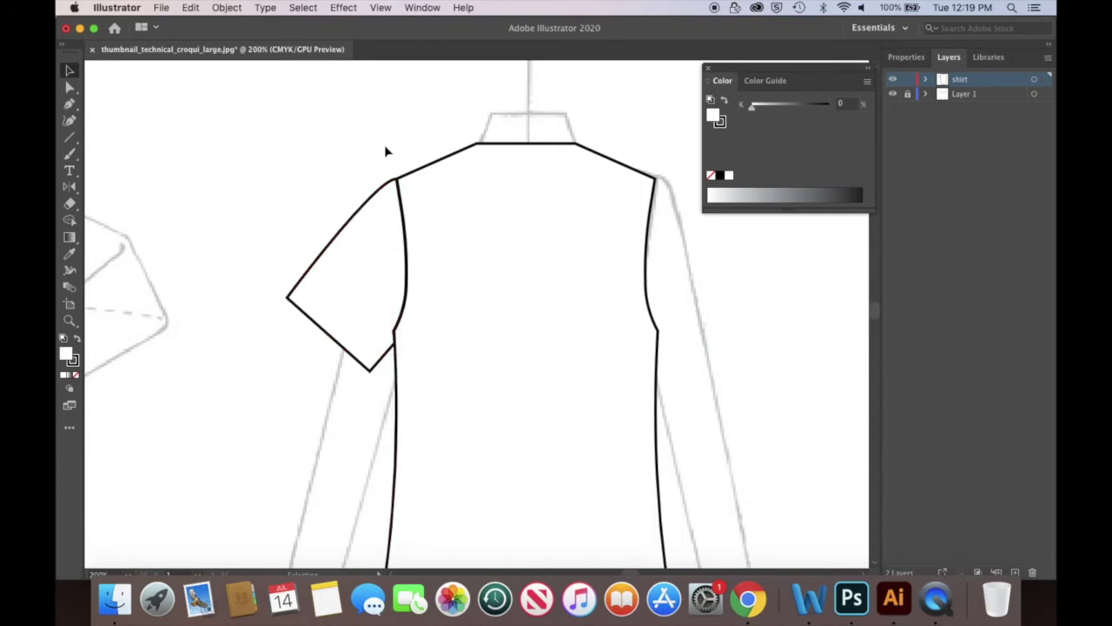
# Duplicate the sleeve onto the upper body and reflect the copy across the vertical axis.
pyautogui.press('super+minus')
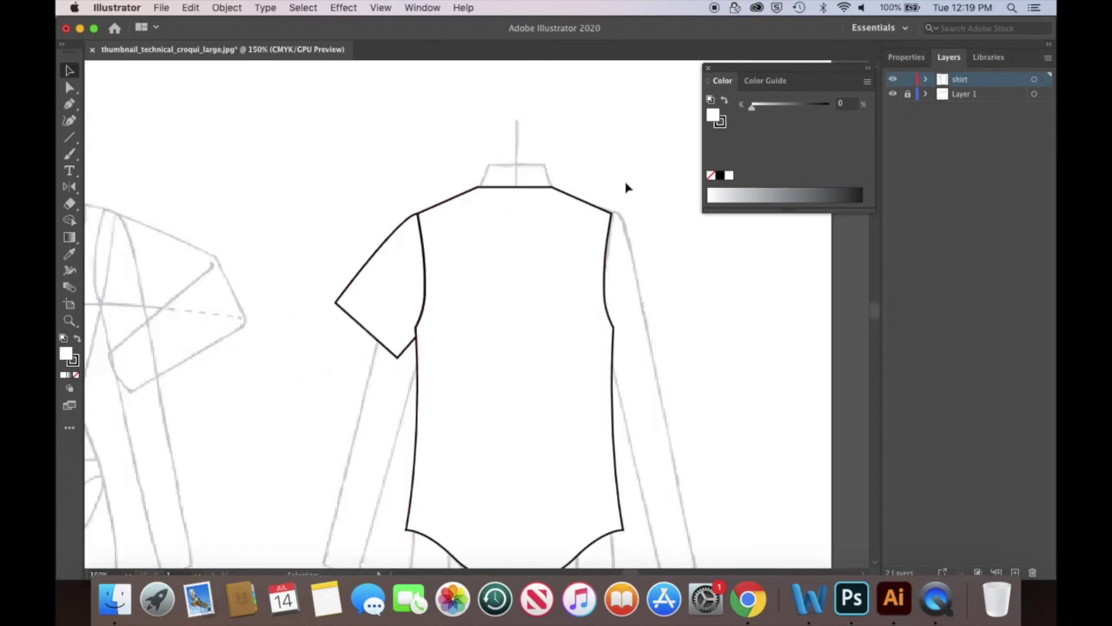
pyautogui.moveTo(635, 294); pyautogui.dragTo(559, 249)
pyautogui.click(304, 253)
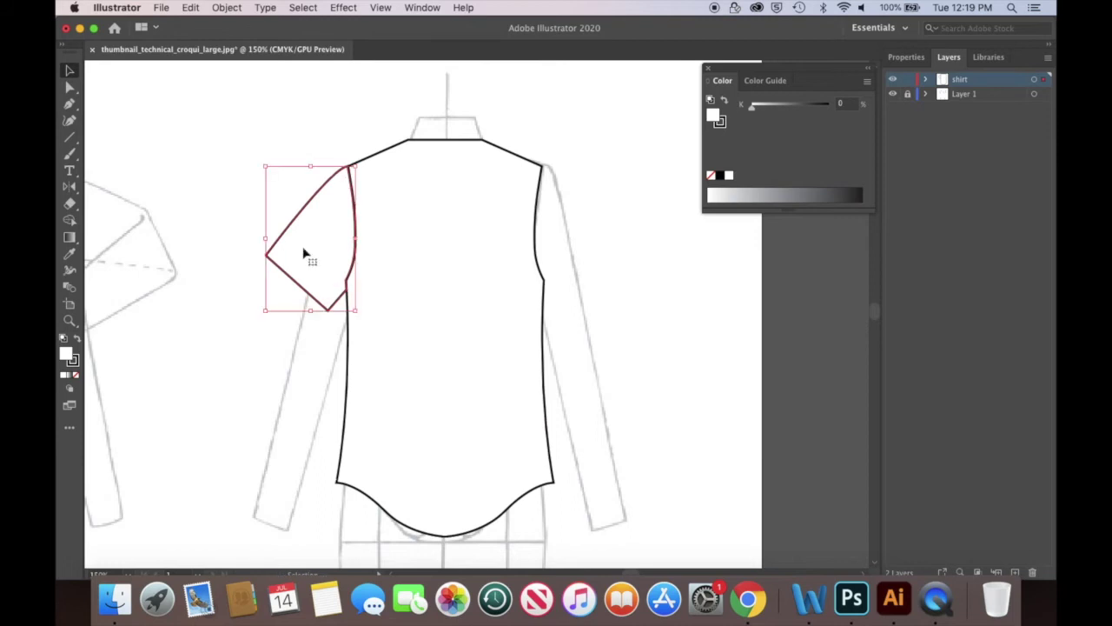
pyautogui.press('super+c')
pyautogui.press('super+v')
pyautogui.moveTo(475, 323); pyautogui.dragTo(478, 244)
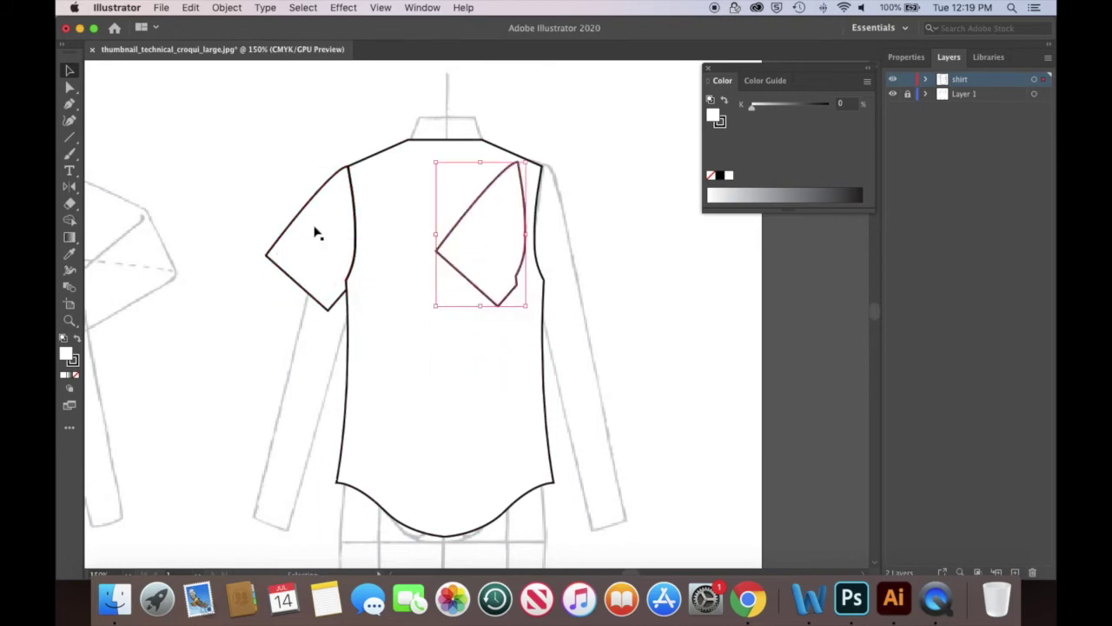
pyautogui.doubleClick(69, 186)
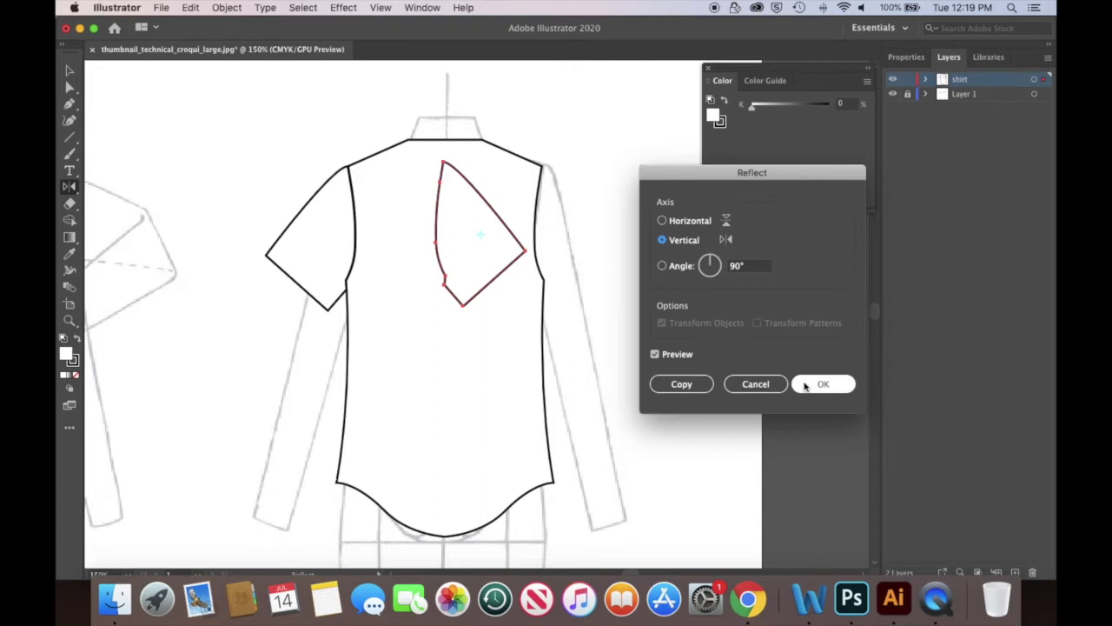
pyautogui.click(822, 382)
# Align the mirrored sleeve with the opposite armhole and send it to the back.
pyautogui.click(69, 69)
pyautogui.moveTo(452, 232); pyautogui.dragTo(552, 235)
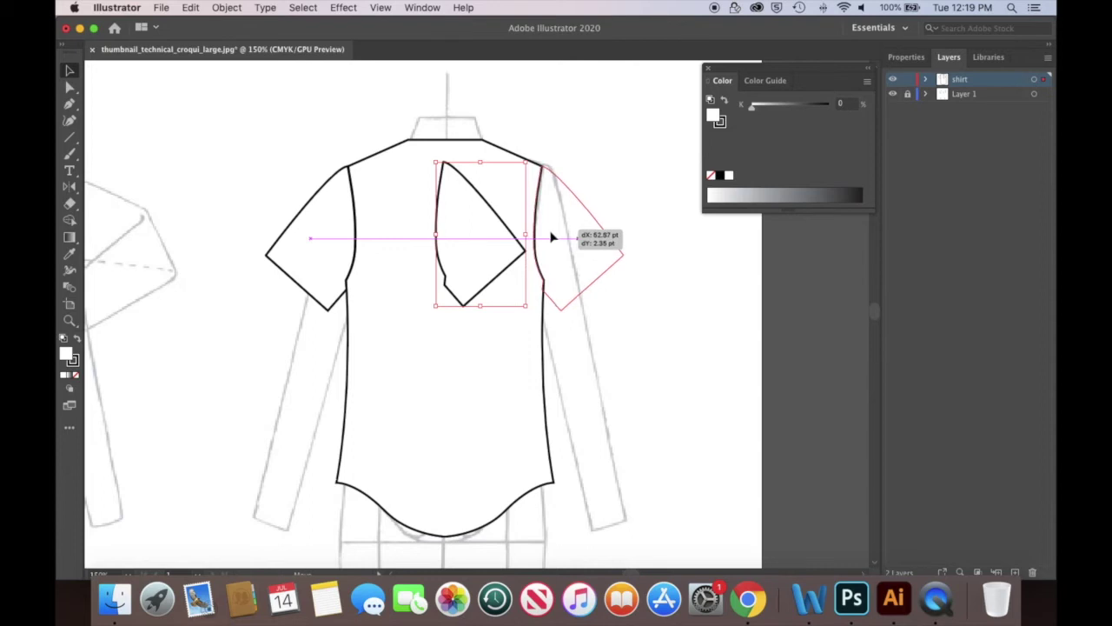
pyautogui.moveTo(551, 236); pyautogui.dragTo(551, 235)
pyautogui.rightClick(551, 235)
pyautogui.moveTo(616, 459)
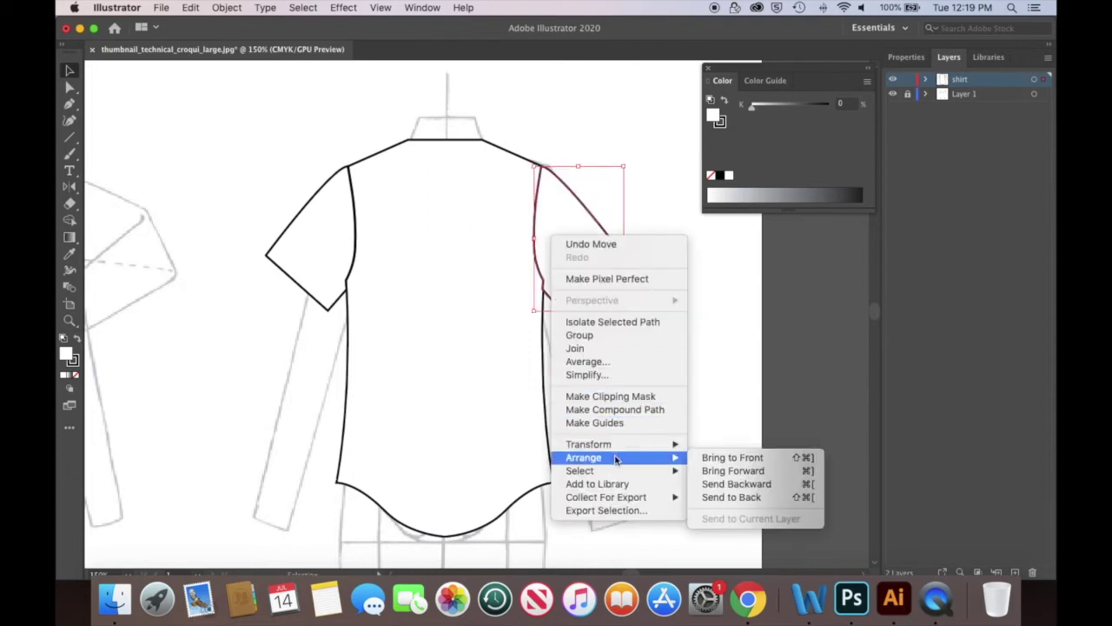
pyautogui.click(736, 497)
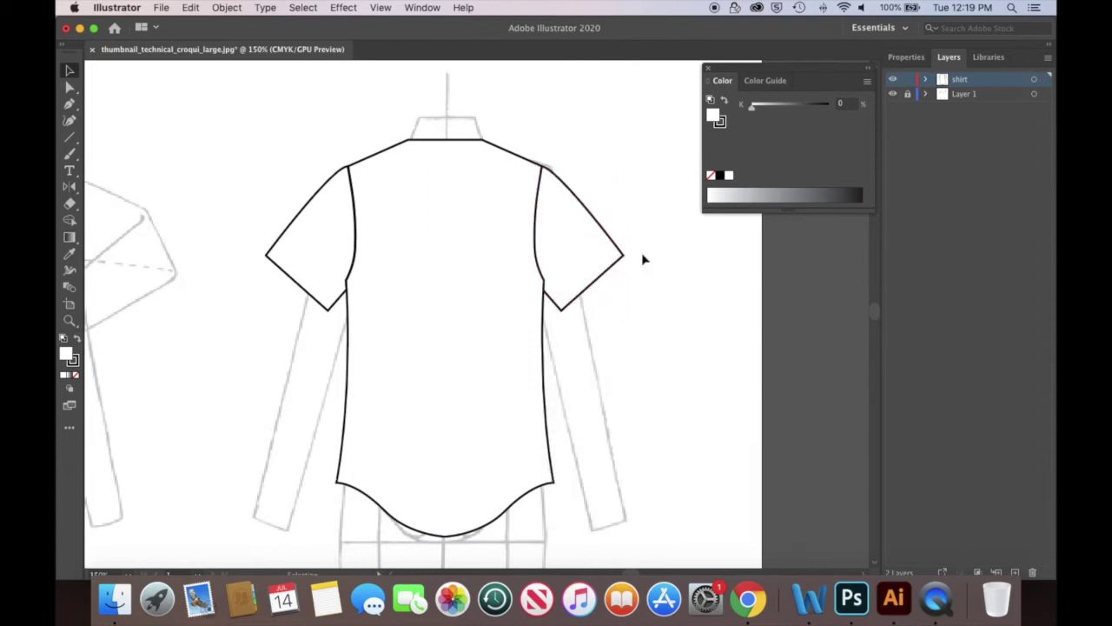
# Draw a narrow collar rectangle above the neckline, starting at the left neck point and covering about two thirds of its width.
pyautogui.press('a')
pyautogui.press('super+equal')
pyautogui.moveTo(526, 253); pyautogui.dragTo(516, 514)
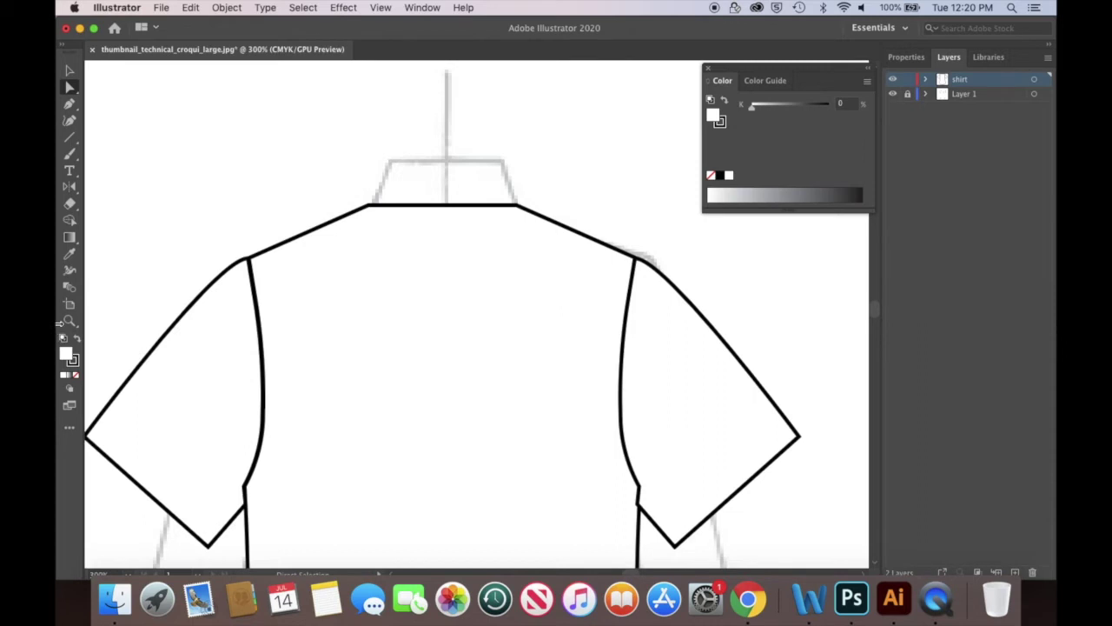
pyautogui.moveTo(69, 137); pyautogui.dragTo(113, 136)
pyautogui.moveTo(373, 176); pyautogui.dragTo(476, 205)
pyautogui.click(69, 87)
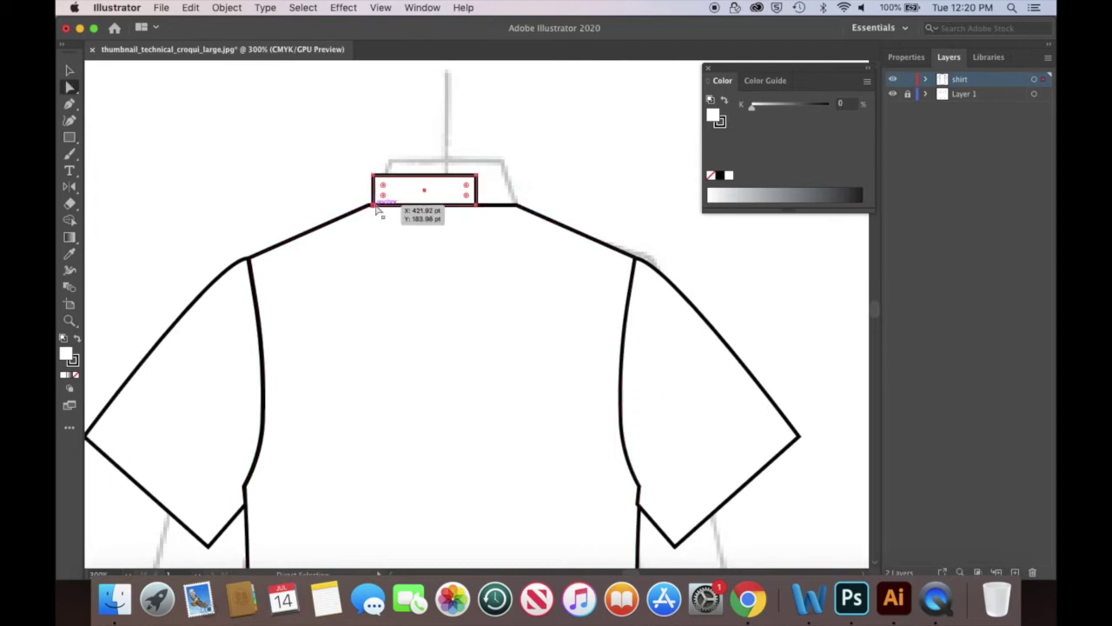
# Reshape the rectangle into a slanted, pointed collar half whose inner corner meets the center front below the neckline.
pyautogui.press('super+equal')
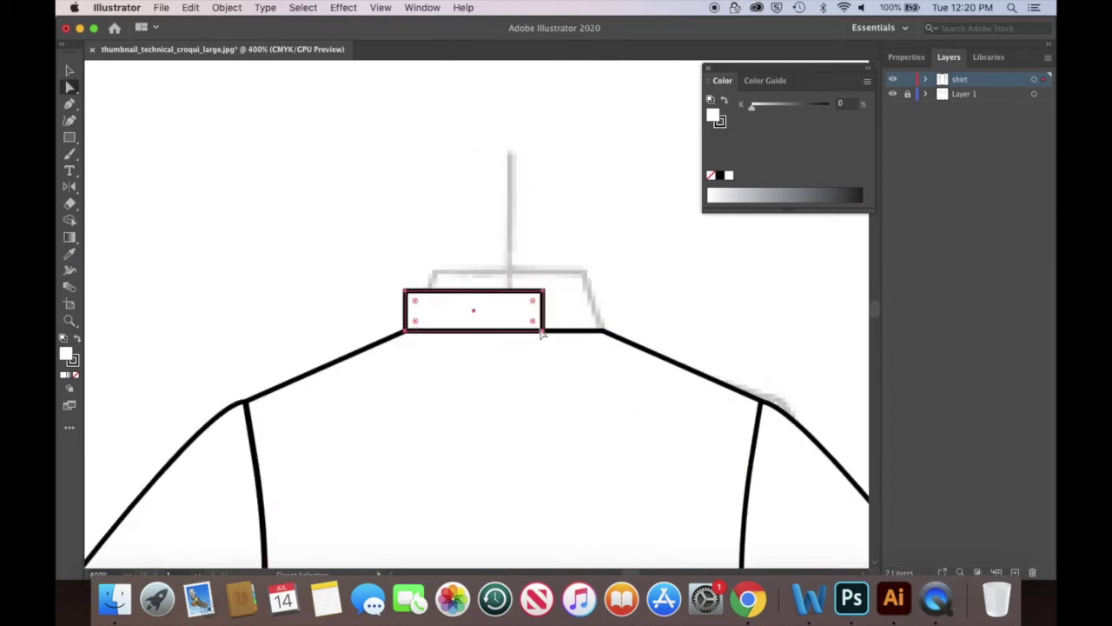
pyautogui.moveTo(540, 332); pyautogui.dragTo(462, 474)
pyautogui.moveTo(543, 291); pyautogui.dragTo(498, 417)
pyautogui.press('super+minus')
pyautogui.press('super+minus')
pyautogui.moveTo(432, 252); pyautogui.dragTo(443, 265)
pyautogui.press('super+plus')
pyautogui.moveTo(476, 306); pyautogui.dragTo(485, 303)
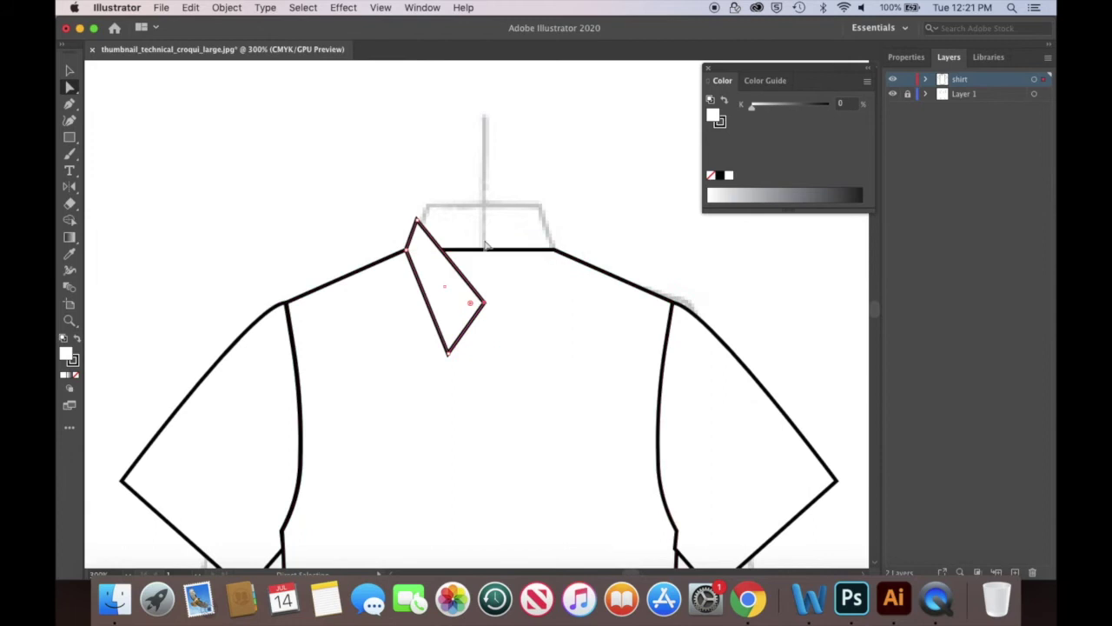
pyautogui.moveTo(416, 219); pyautogui.dragTo(421, 214)
pyautogui.click(459, 224)
# Add an anchor point on the collar half's inner edge and curve that edge slightly inward.
pyautogui.click(70, 104)
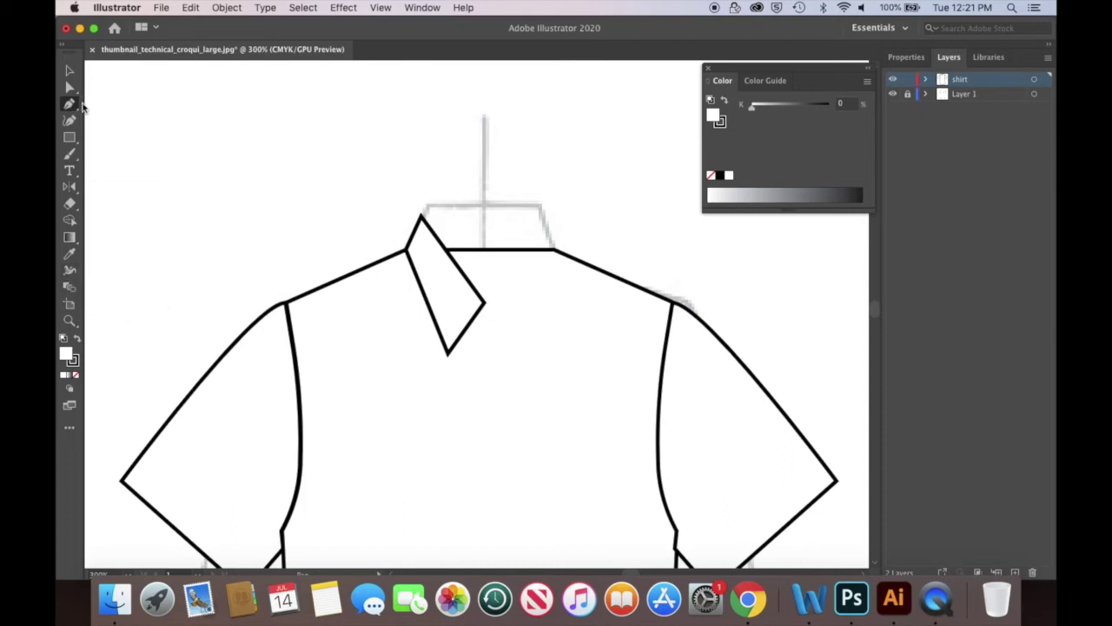
pyautogui.click(69, 426)
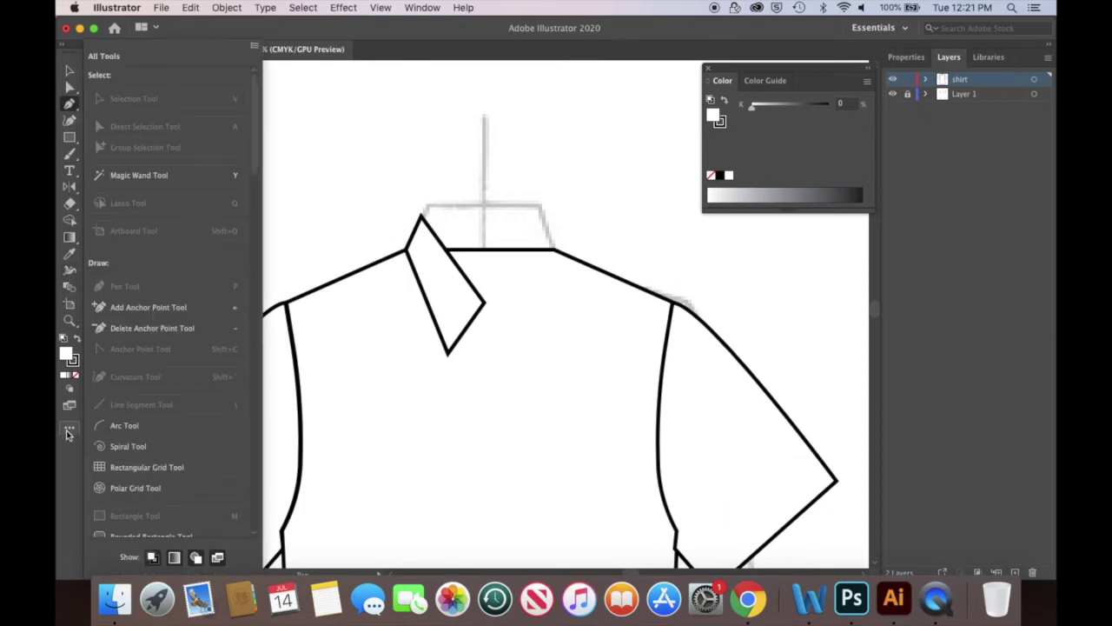
pyautogui.moveTo(119, 313); pyautogui.dragTo(73, 105)
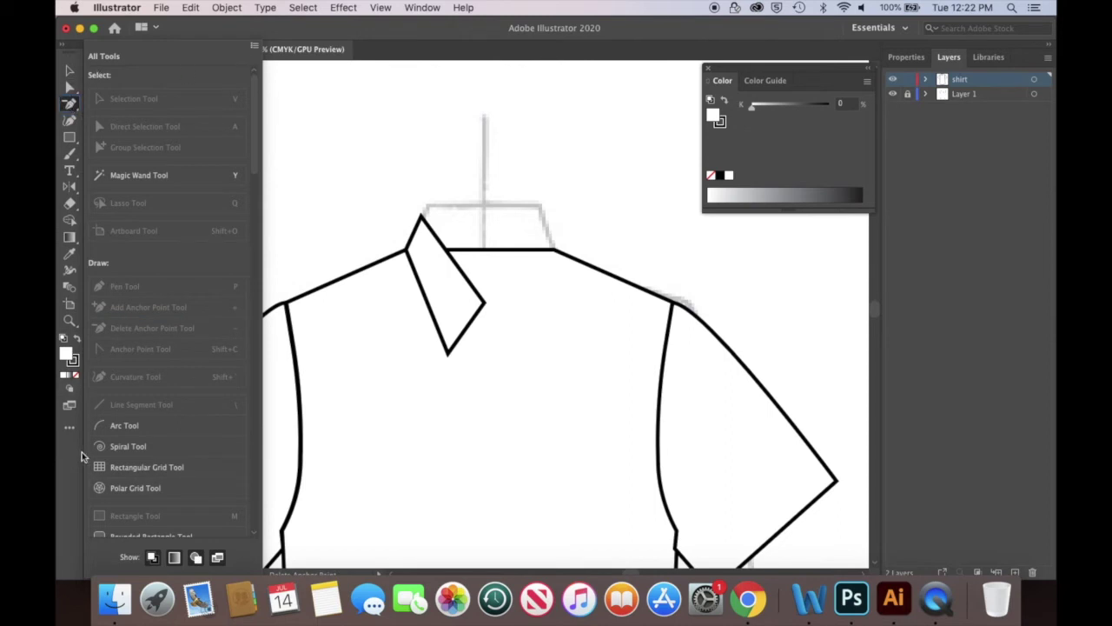
pyautogui.click(250, 50)
pyautogui.click(69, 104)
pyautogui.click(116, 139)
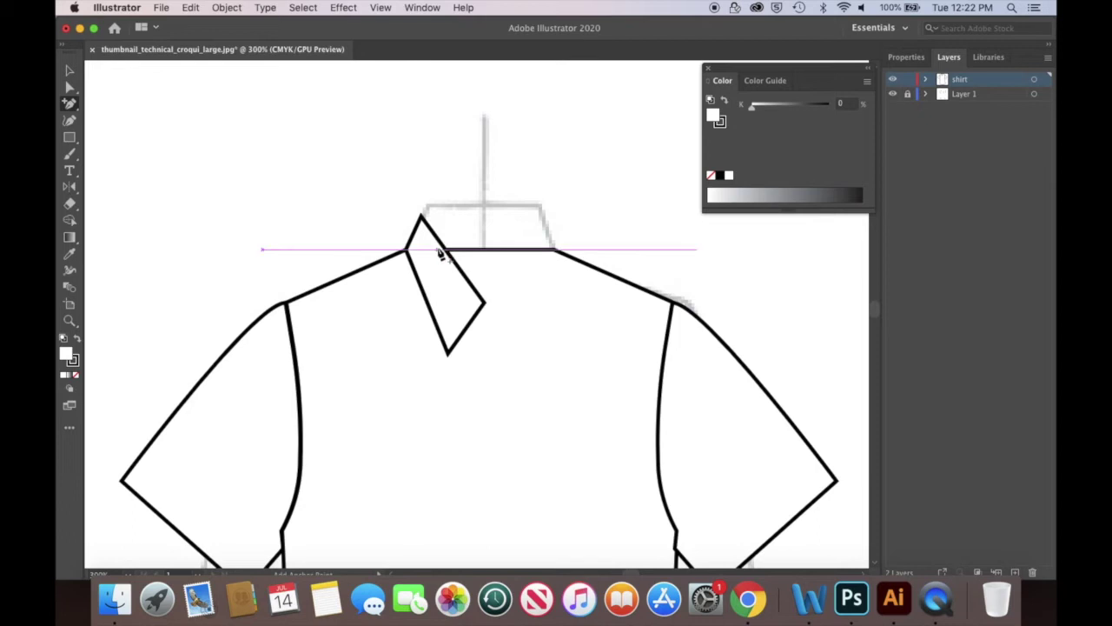
pyautogui.moveTo(71, 101); pyautogui.dragTo(141, 150)
pyautogui.click(69, 87)
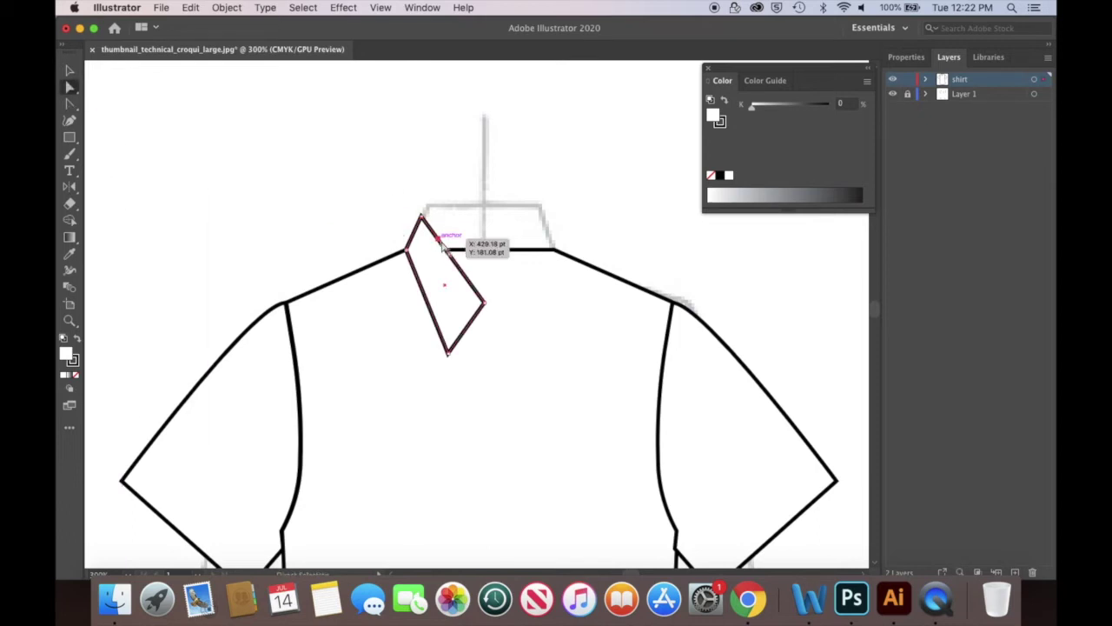
pyautogui.moveTo(438, 242); pyautogui.dragTo(547, 233)
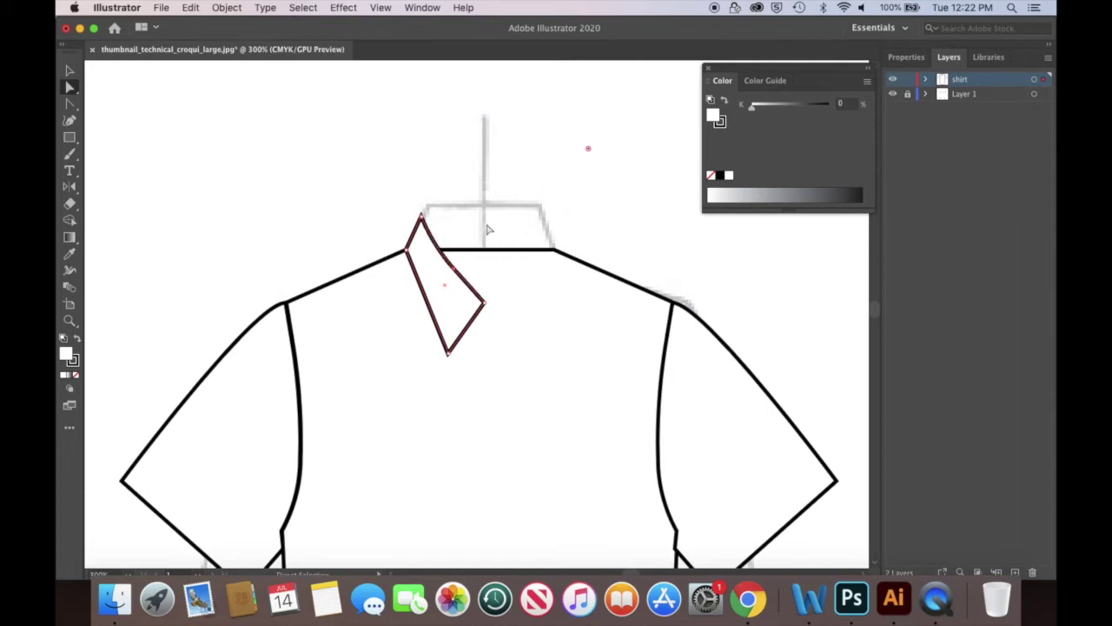
# Raise the collar tip slightly, move its shoulder corner outward along the shoulder, and curve the outer edge with an added anchor point.
pyautogui.moveTo(447, 352); pyautogui.dragTo(455, 341)
pyautogui.moveTo(406, 252); pyautogui.dragTo(389, 257)
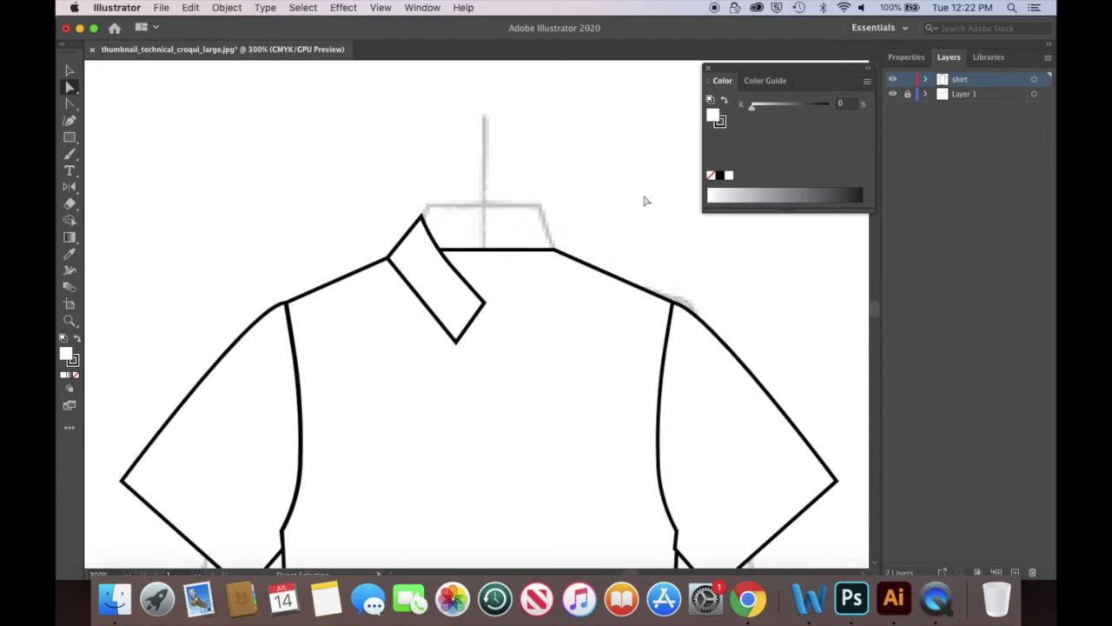
pyautogui.moveTo(69, 103); pyautogui.dragTo(96, 116)
pyautogui.click(443, 328)
pyautogui.press('a')
pyautogui.moveTo(443, 328); pyautogui.dragTo(432, 320)
pyautogui.click(574, 216)
# Duplicate the collar half to the other side and reflect the copy vertically so both halves meet at center front.
pyautogui.press('v')
pyautogui.click(441, 304)
pyautogui.moveTo(440, 304); pyautogui.dragTo(529, 297)
pyautogui.doubleClick(70, 186)
pyautogui.click(823, 384)
pyautogui.press('v')
pyautogui.click(482, 202)
# Draw a rectangle between the two collar peaks for the back neck and send it to the back.
pyautogui.click(67, 140)
pyautogui.moveTo(423, 217)
pyautogui.mouseDown()
pyautogui.moveTo(540, 237)
pyautogui.moveTo(549, 251)
pyautogui.mouseUp()
pyautogui.press('v')
pyautogui.rightClick(449, 228)
pyautogui.click(612, 491)
pyautogui.click(601, 191)
# Add an anchor point at the middle of the back neck's top edge and curve the edge slightly downward.
pyautogui.click(70, 102)
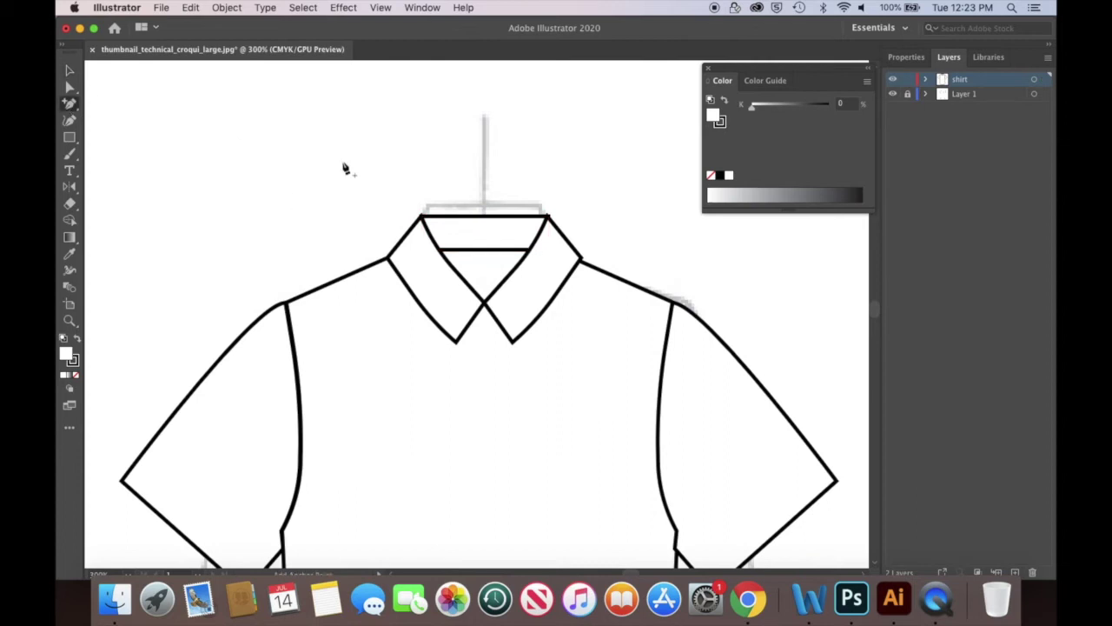
pyautogui.click(485, 217)
pyautogui.press('a')
pyautogui.moveTo(485, 216); pyautogui.dragTo(485, 222)
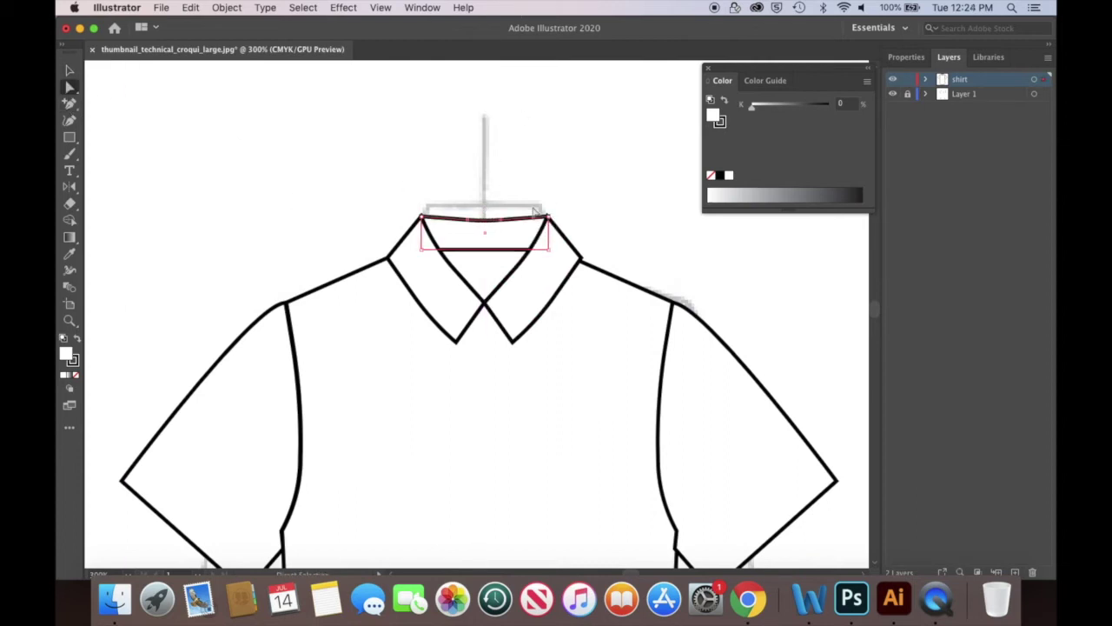
pyautogui.click(549, 150)
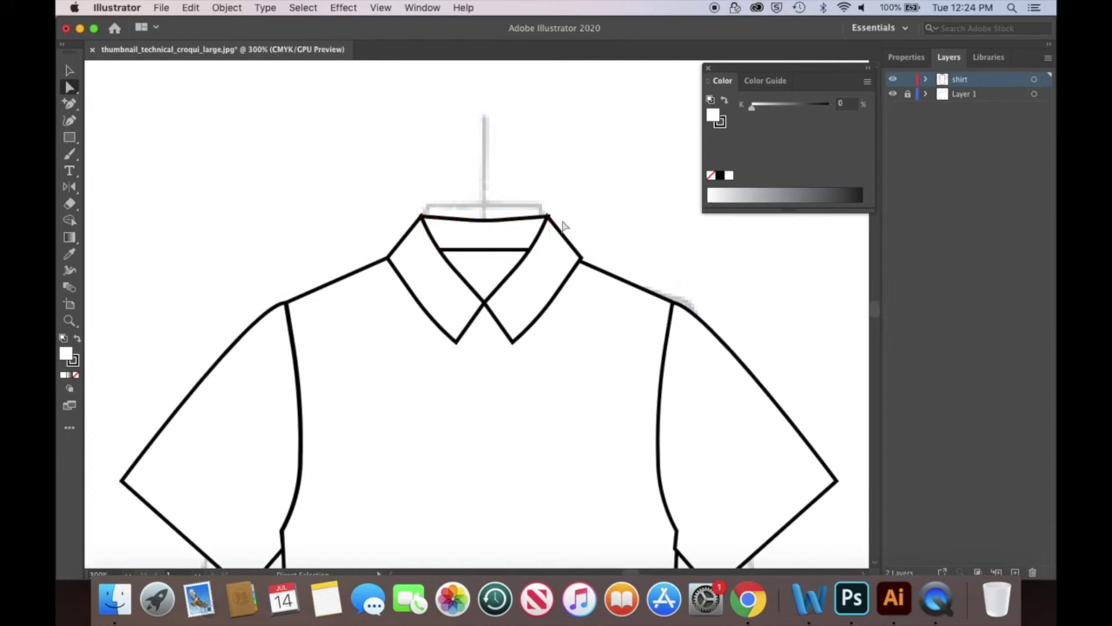
# Select the left collar half and show the full stroke options docked beneath the color settings.
pyautogui.press('super+equal')
pyautogui.press('super+equal')
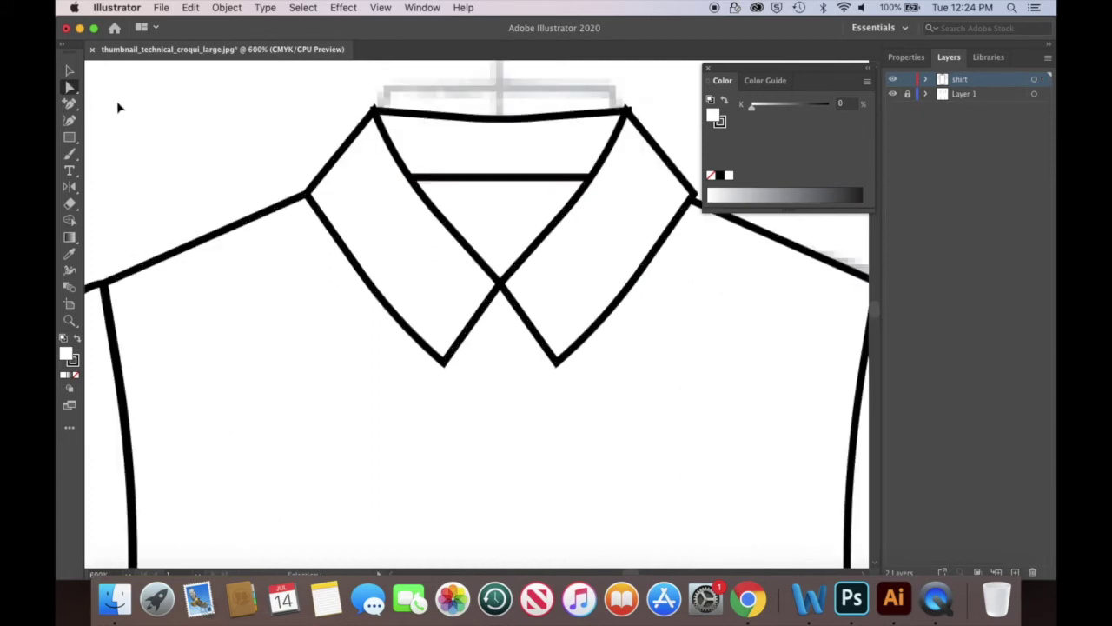
pyautogui.press('super+equal')
pyautogui.moveTo(493, 156); pyautogui.dragTo(373, 325)
pyautogui.click(211, 290)
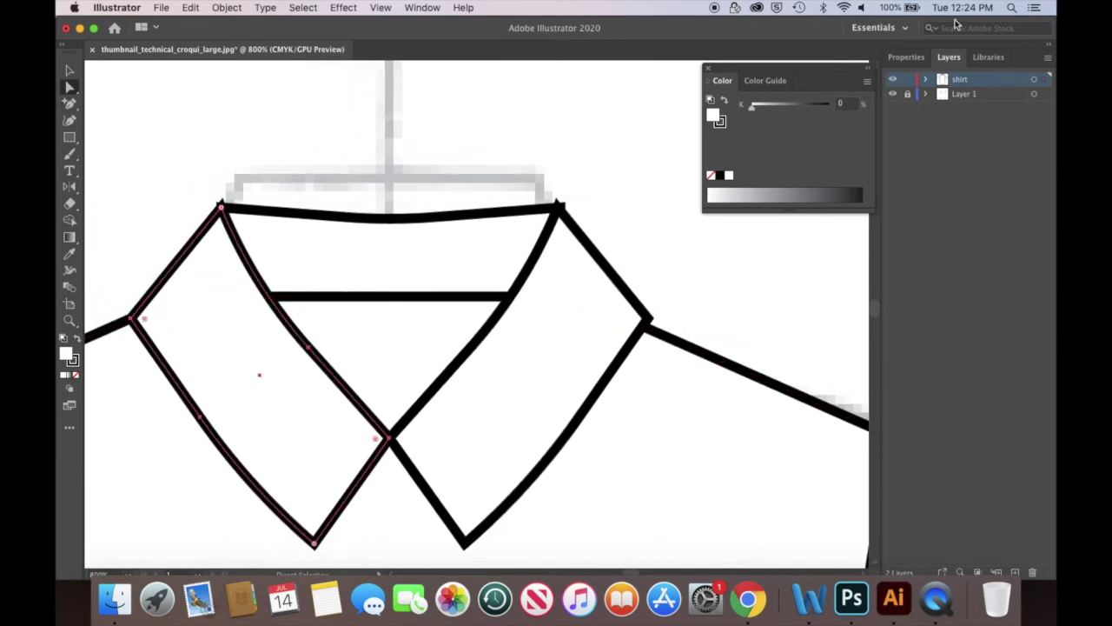
pyautogui.click(425, 8)
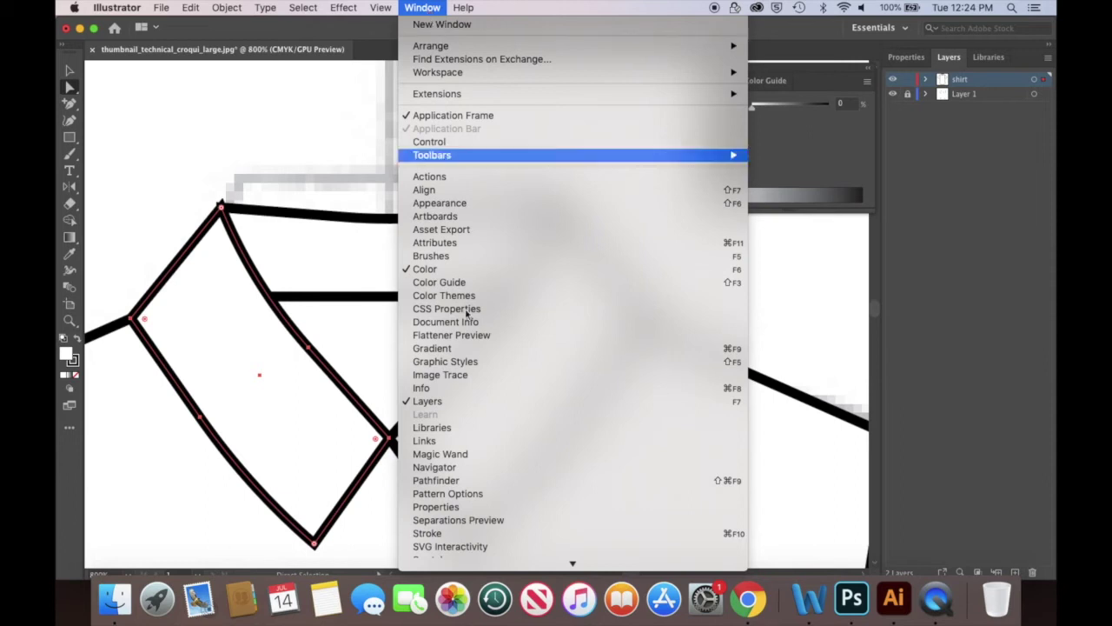
pyautogui.click(434, 532)
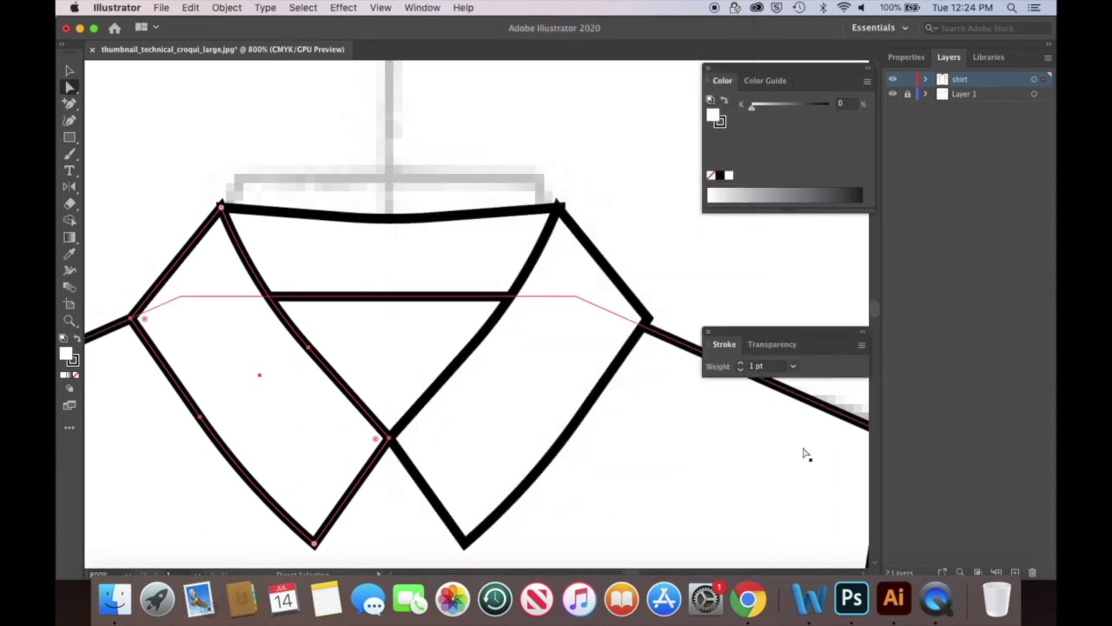
pyautogui.click(862, 348)
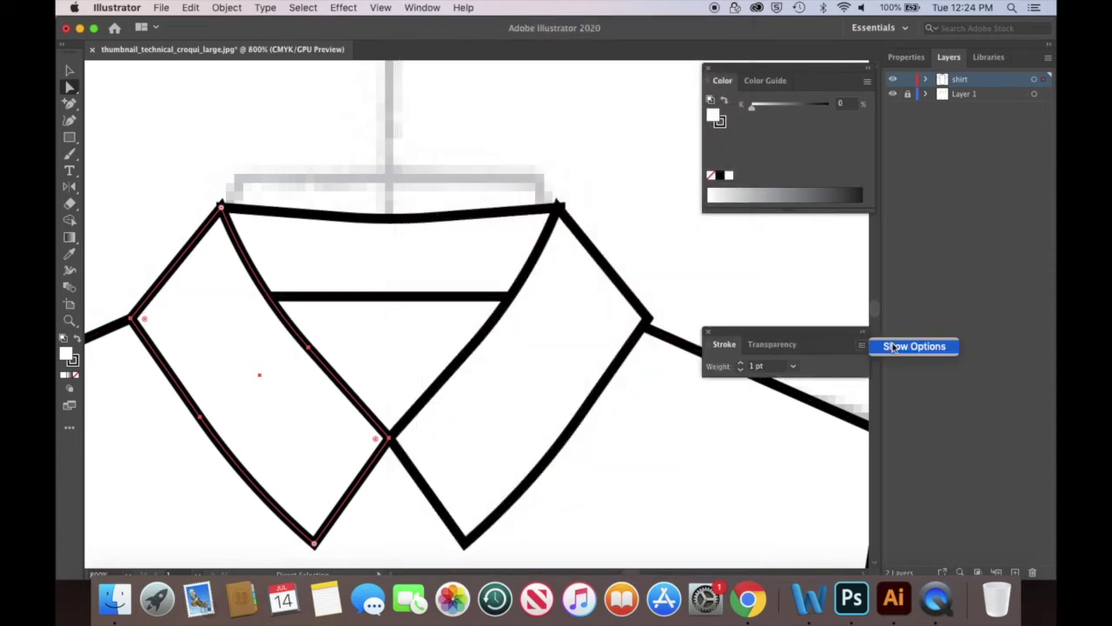
pyautogui.click(908, 345)
pyautogui.moveTo(812, 332); pyautogui.dragTo(814, 217)
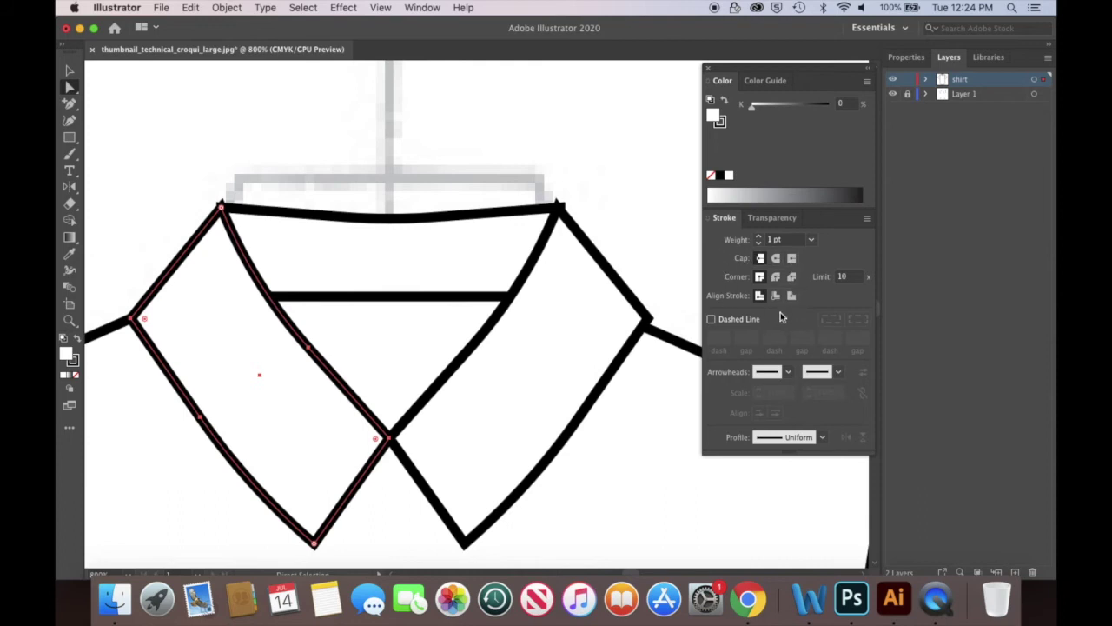
# Give both collar halves and the back neck shape round-join stroke corners.
pyautogui.click(776, 277)
pyautogui.click(540, 181)
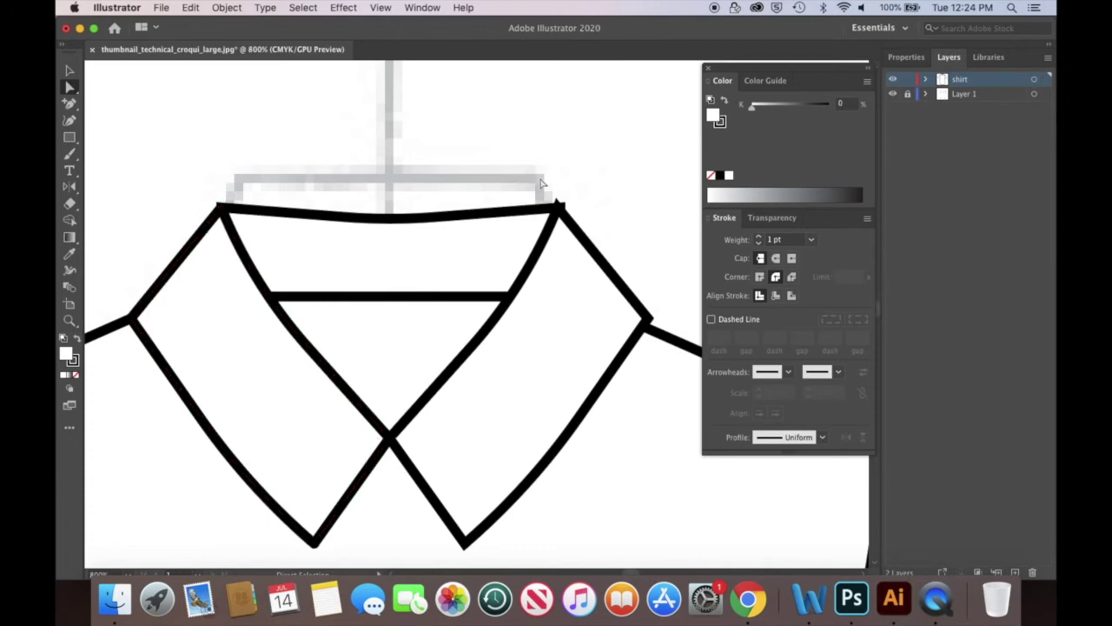
pyautogui.click(582, 306)
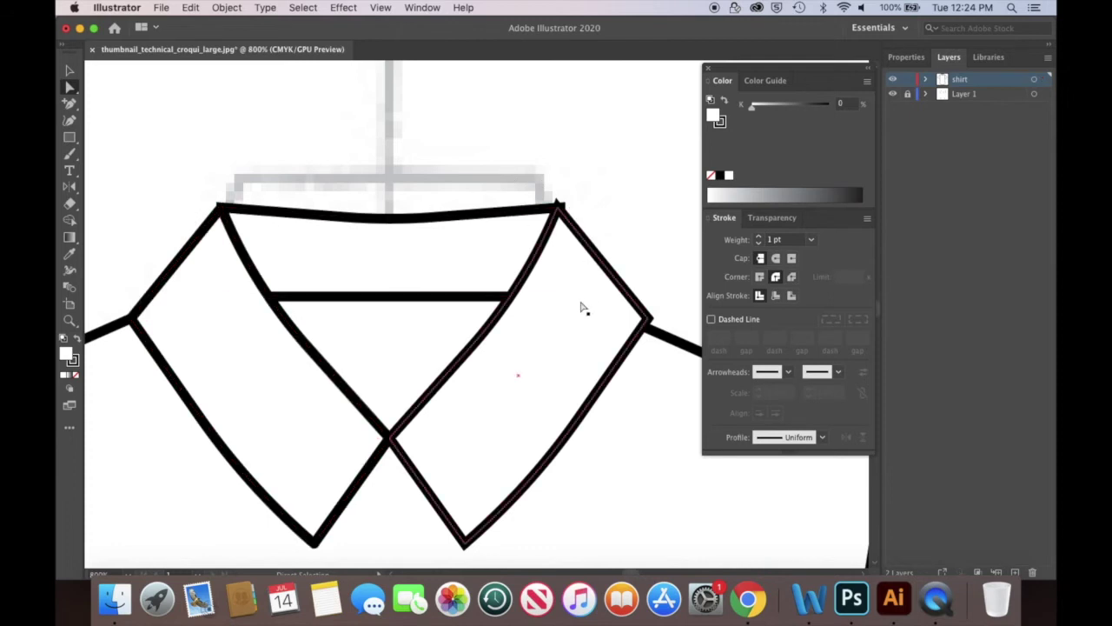
pyautogui.click(776, 276)
pyautogui.click(617, 213)
pyautogui.click(435, 219)
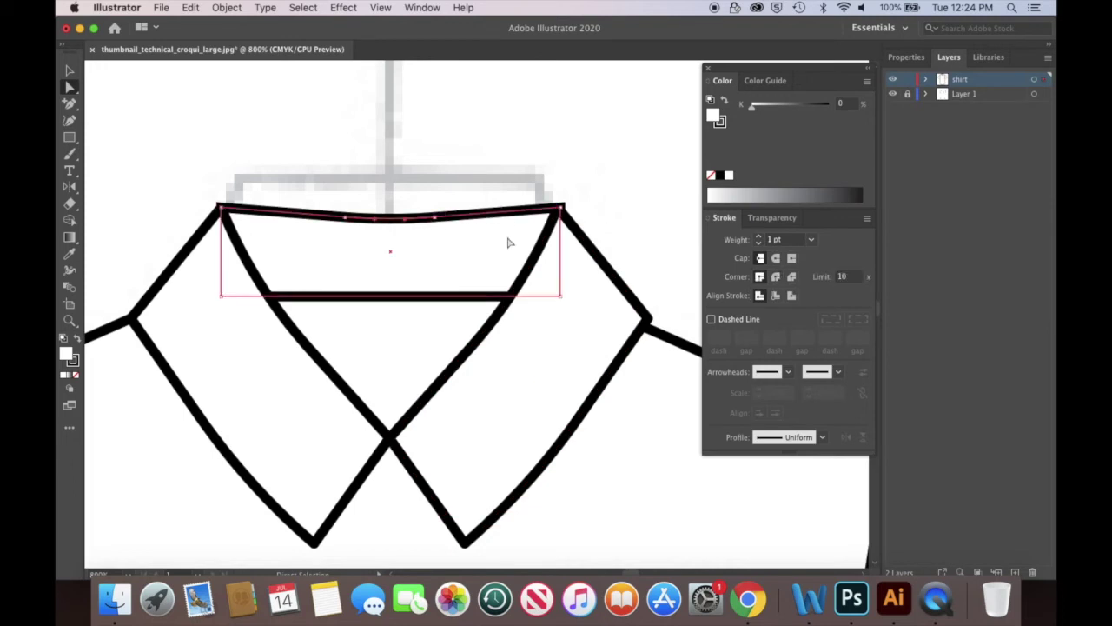
pyautogui.click(776, 277)
pyautogui.click(515, 170)
pyautogui.click(594, 253)
# Draw a straight yoke seam with the Pen tool from the left armhole to the collar edge, just below the shoulder line.
pyautogui.press('super+minus')
pyautogui.press('super+minus')
pyautogui.press('super+minus')
pyautogui.press('super+minus')
pyautogui.press('super+minus')
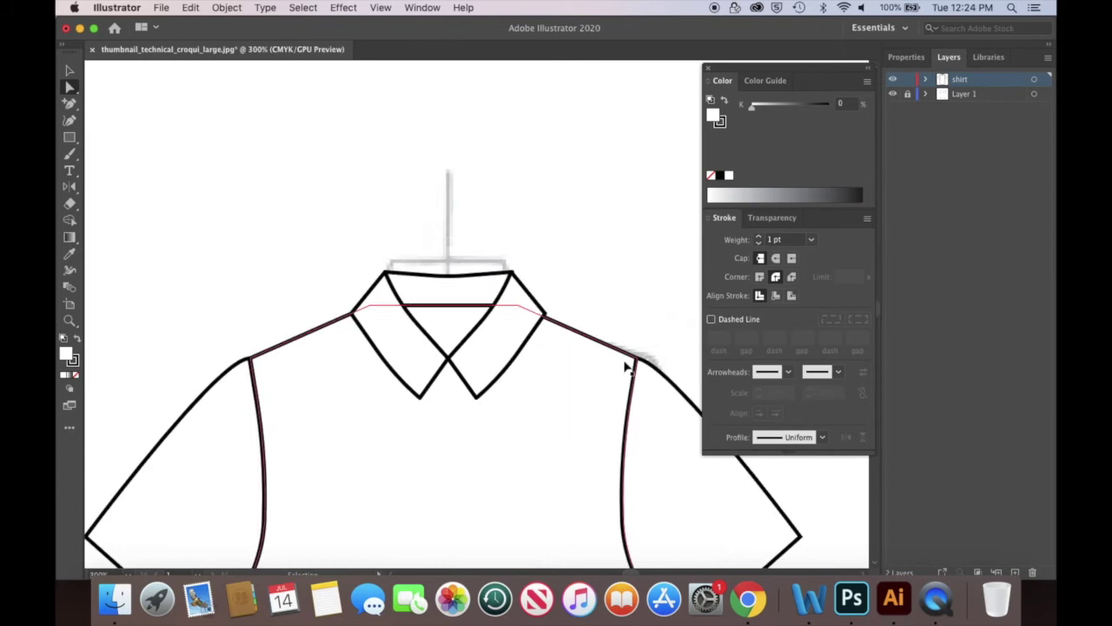
pyautogui.moveTo(556, 308); pyautogui.dragTo(540, 138)
pyautogui.click(69, 104)
pyautogui.press('super+equal')
pyautogui.press('super+equal')
pyautogui.scroll(5, 303, 288)
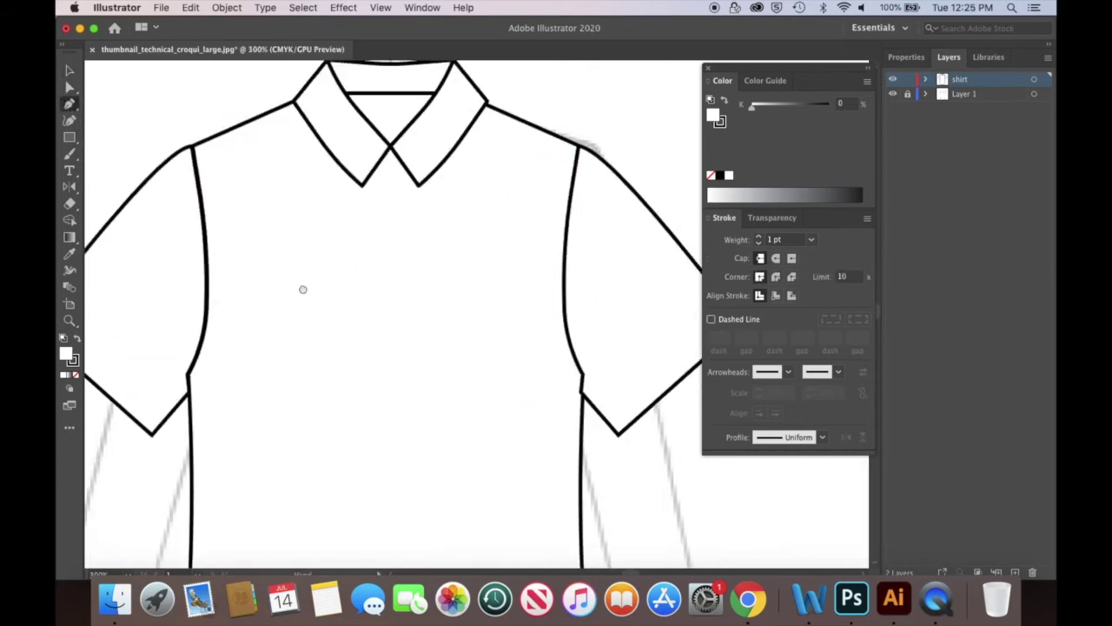
pyautogui.click(194, 225)
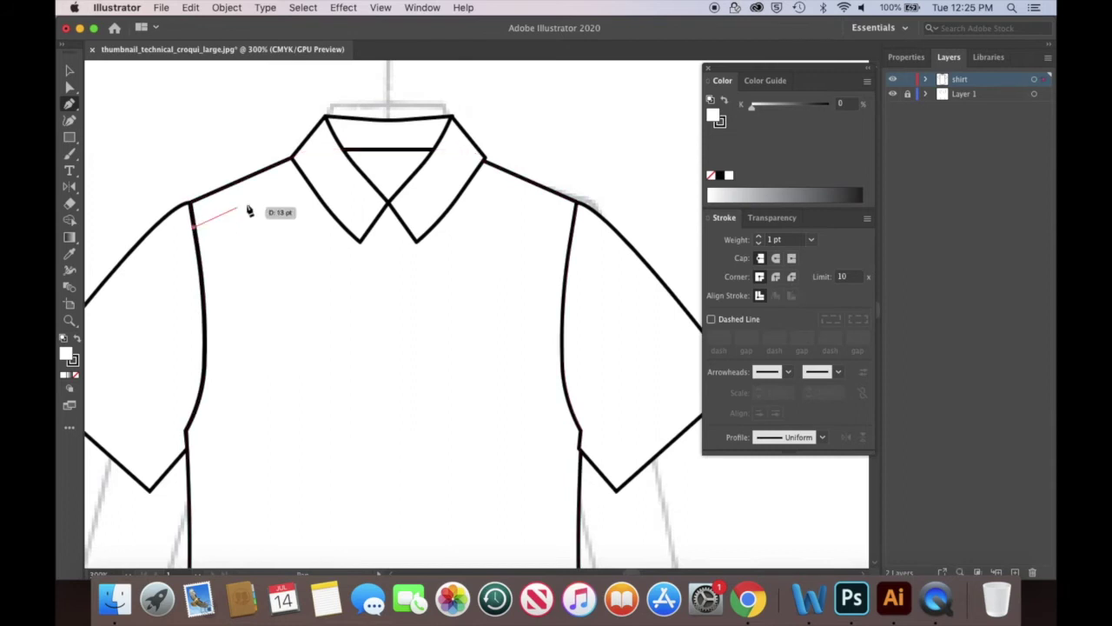
pyautogui.click(310, 184)
# Duplicate the yoke seam line, reflect the copy, and place it on the opposite shoulder.
pyautogui.click(70, 70)
pyautogui.press('super+c')
pyautogui.press('super+v')
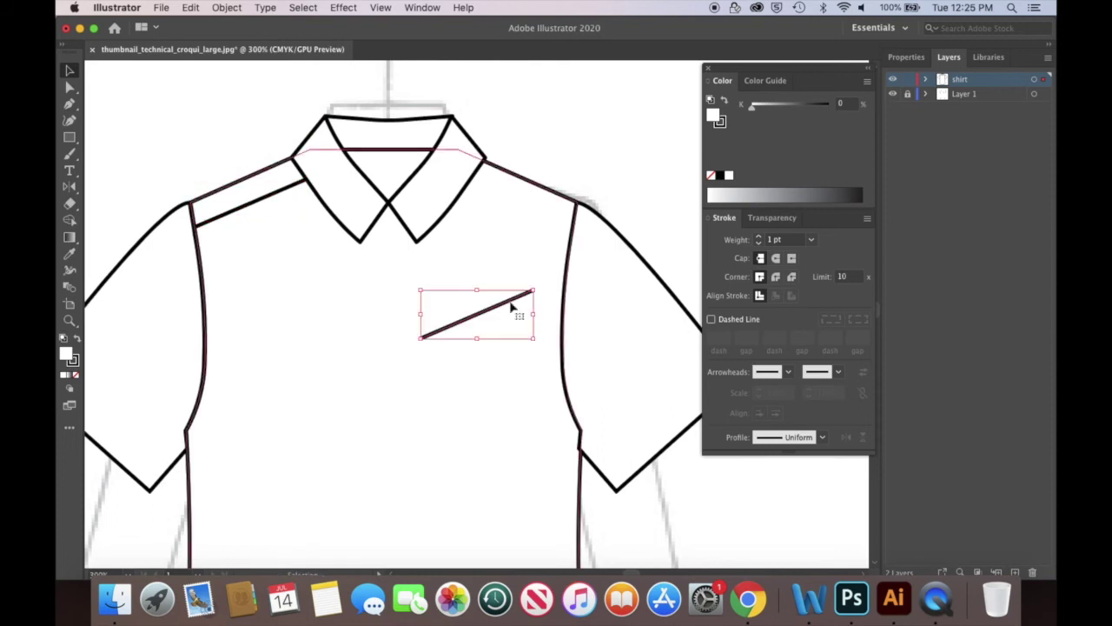
pyautogui.doubleClick(69, 186)
pyautogui.click(819, 384)
pyautogui.click(69, 70)
pyautogui.moveTo(487, 307); pyautogui.dragTo(540, 215)
pyautogui.click(556, 166)
pyautogui.click(543, 214)
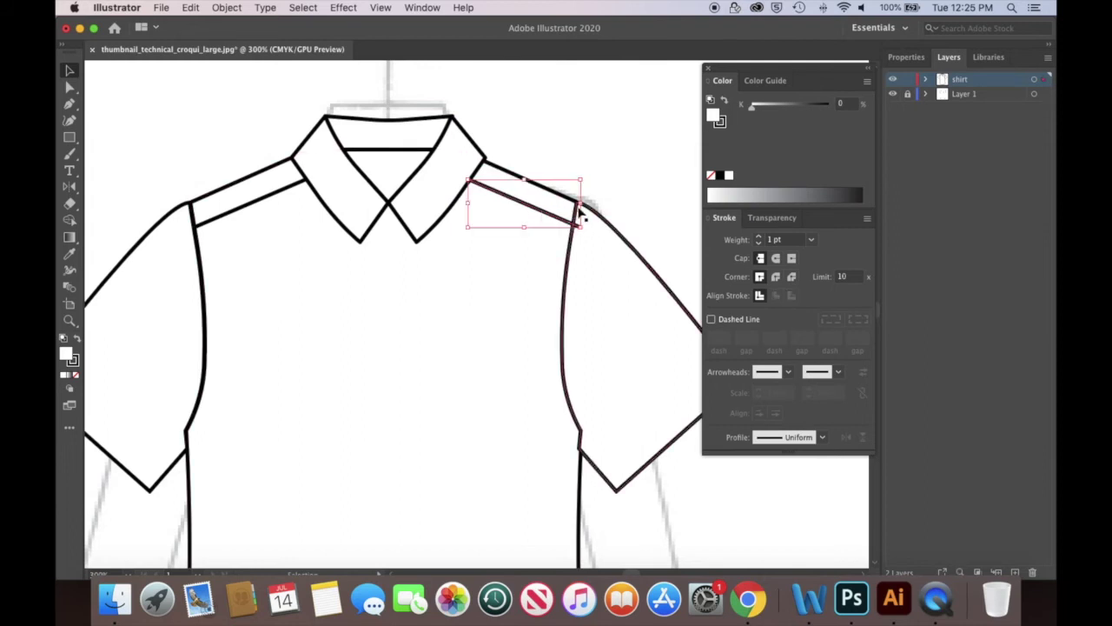
# Adjust both endpoints of the mirrored yoke seam so they meet the armhole and the collar edge.
pyautogui.click(70, 88)
pyautogui.moveTo(579, 228); pyautogui.dragTo(576, 225)
pyautogui.moveTo(462, 178); pyautogui.dragTo(472, 179)
pyautogui.click(547, 163)
# Draw a narrow rectangle down the center front from the collar to the hem as the button placket.
pyautogui.press('super+minus')
pyautogui.press('super+minus')
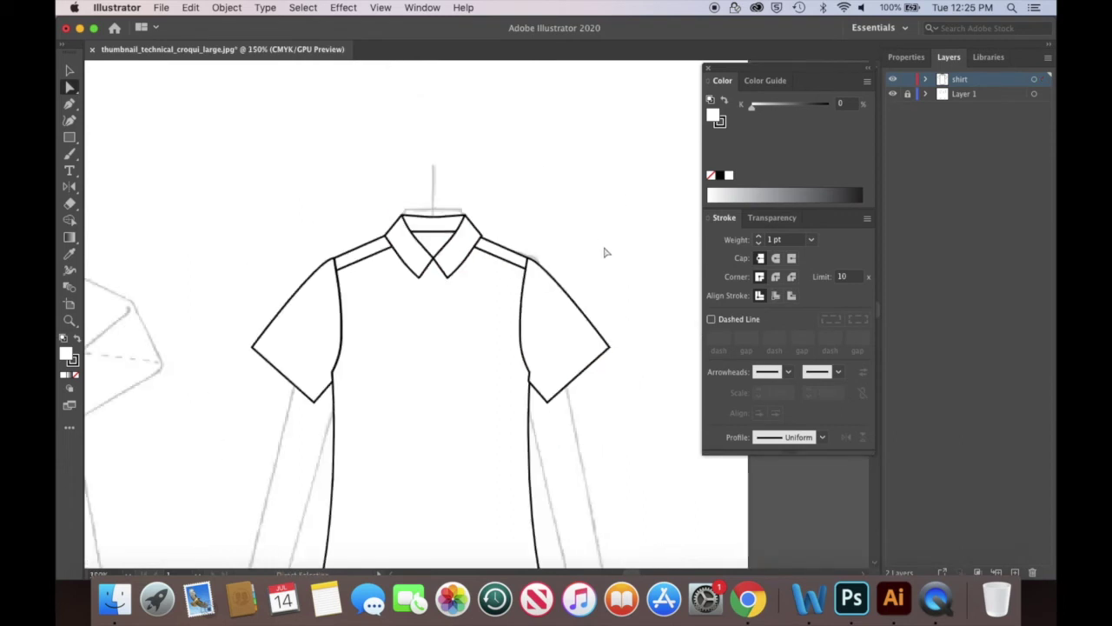
pyautogui.scroll(-3, 581, 183)
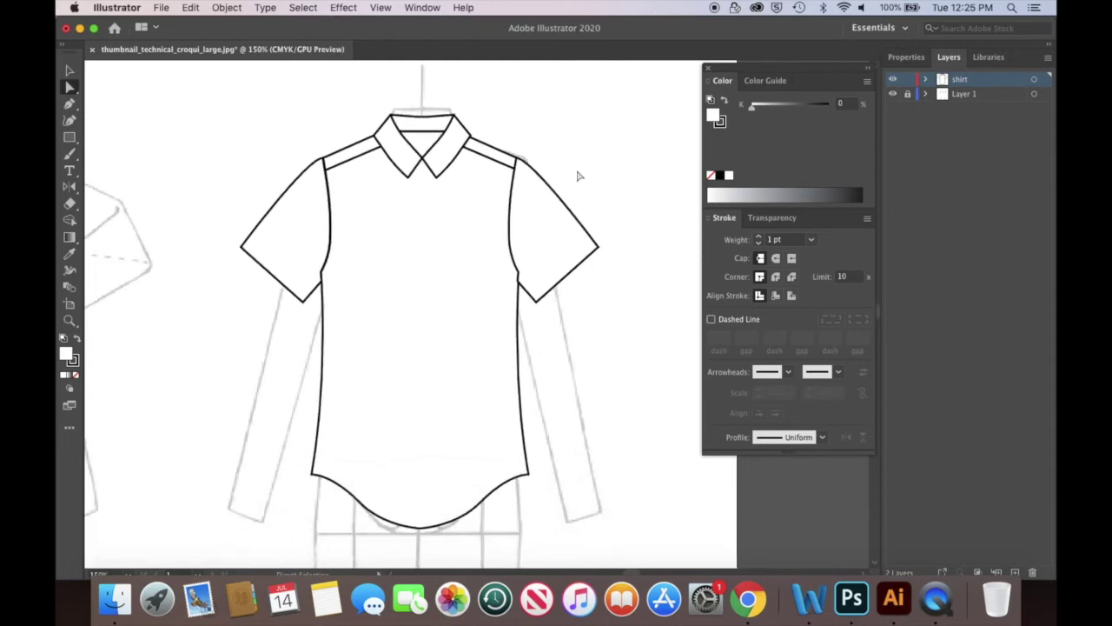
pyautogui.click(70, 138)
pyautogui.moveTo(415, 169)
pyautogui.mouseDown()
pyautogui.moveTo(424, 176)
pyautogui.moveTo(429, 526)
pyautogui.mouseUp()
pyautogui.press('v')
pyautogui.press('super+shift+a')
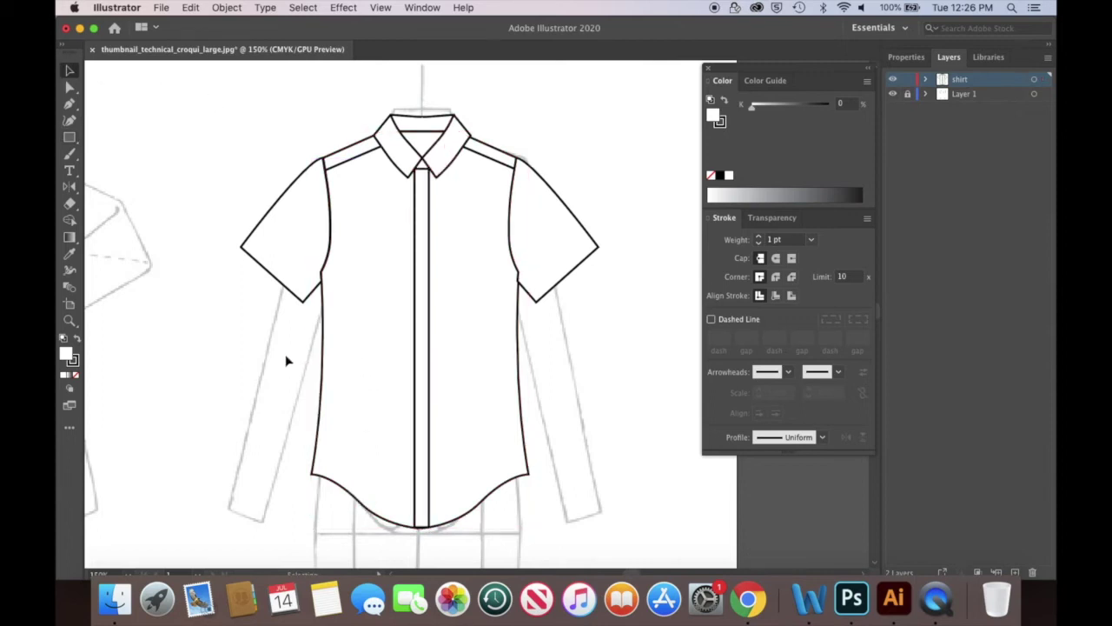
# Draw a chest pocket rectangle about 24 by 29 pt and pull a new anchor at its lower edge's midpoint down into a point.
pyautogui.press('m')
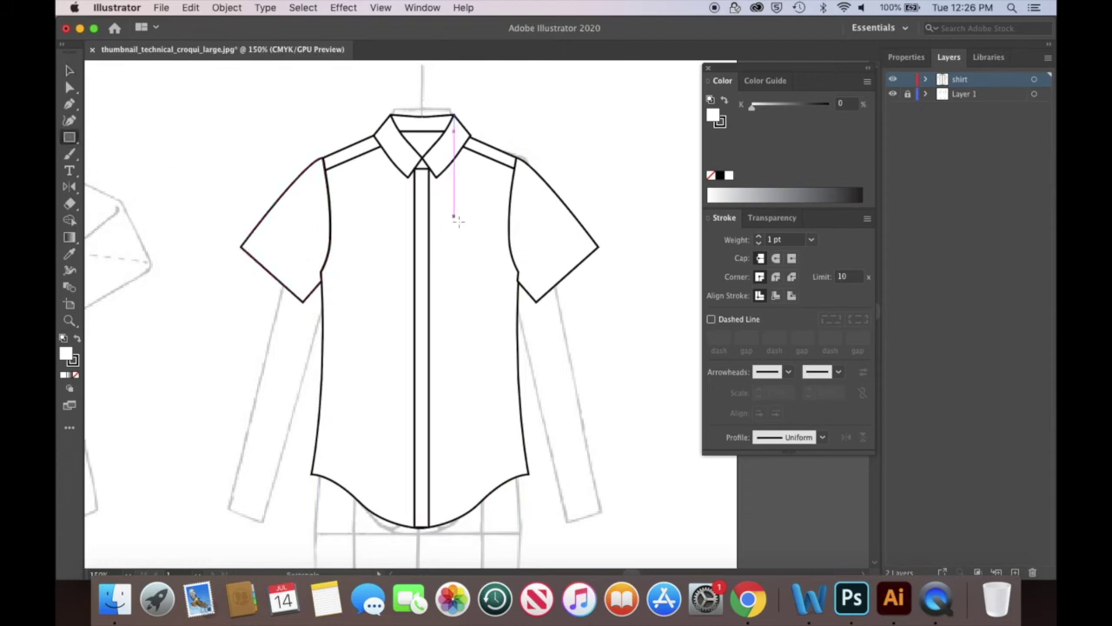
pyautogui.moveTo(450, 233); pyautogui.dragTo(497, 288)
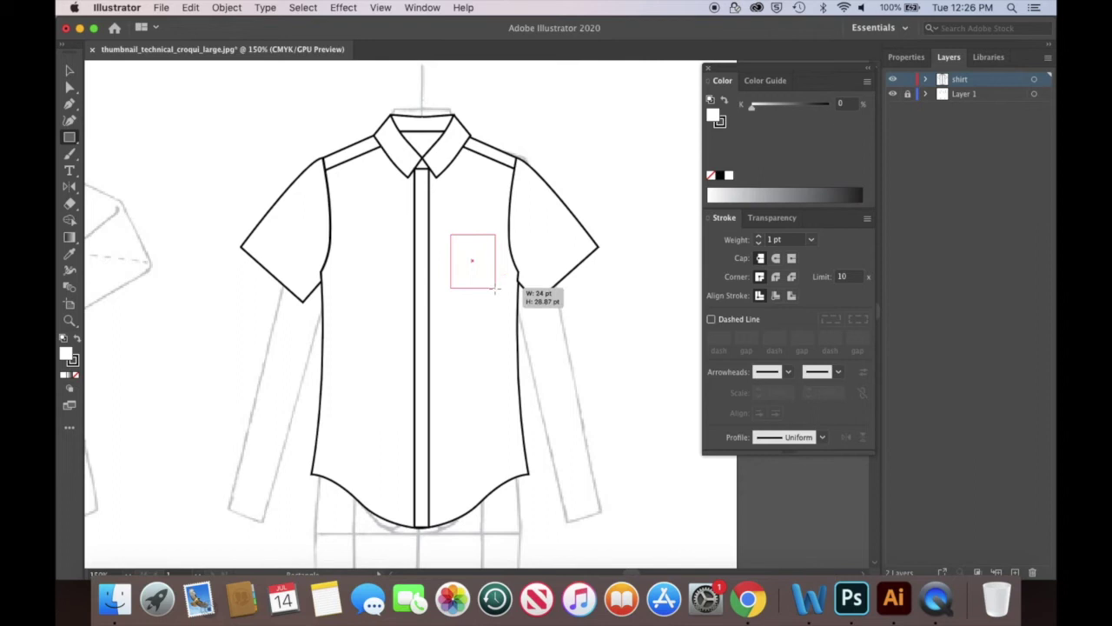
pyautogui.moveTo(69, 103); pyautogui.dragTo(122, 135)
pyautogui.press('super+equal')
pyautogui.press('super+equal')
pyautogui.press('super+equal')
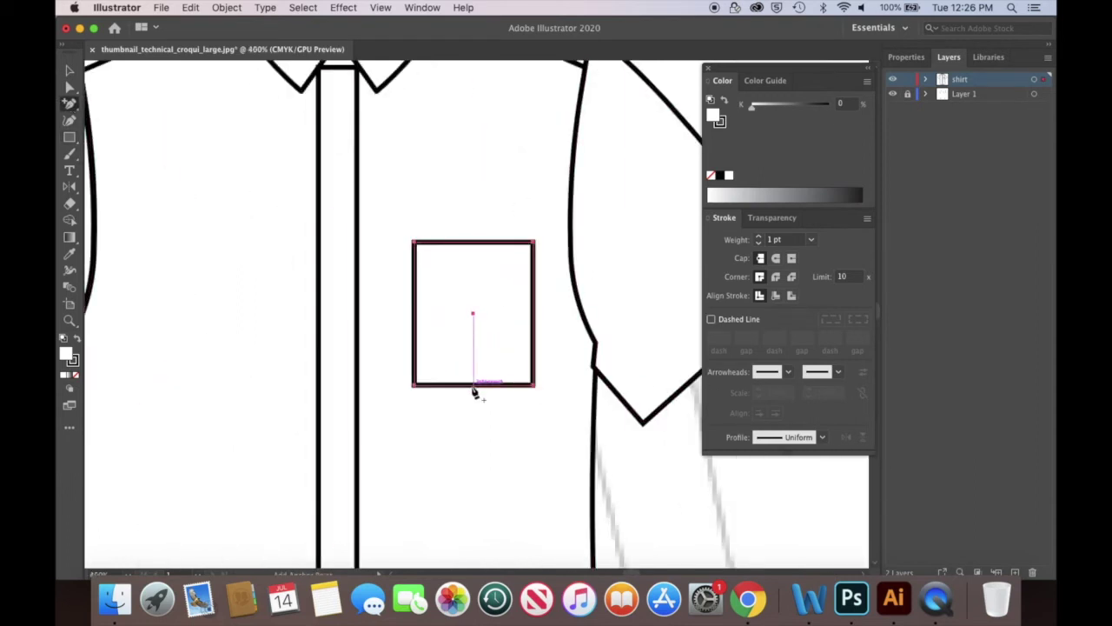
pyautogui.click(474, 385)
pyautogui.press('a')
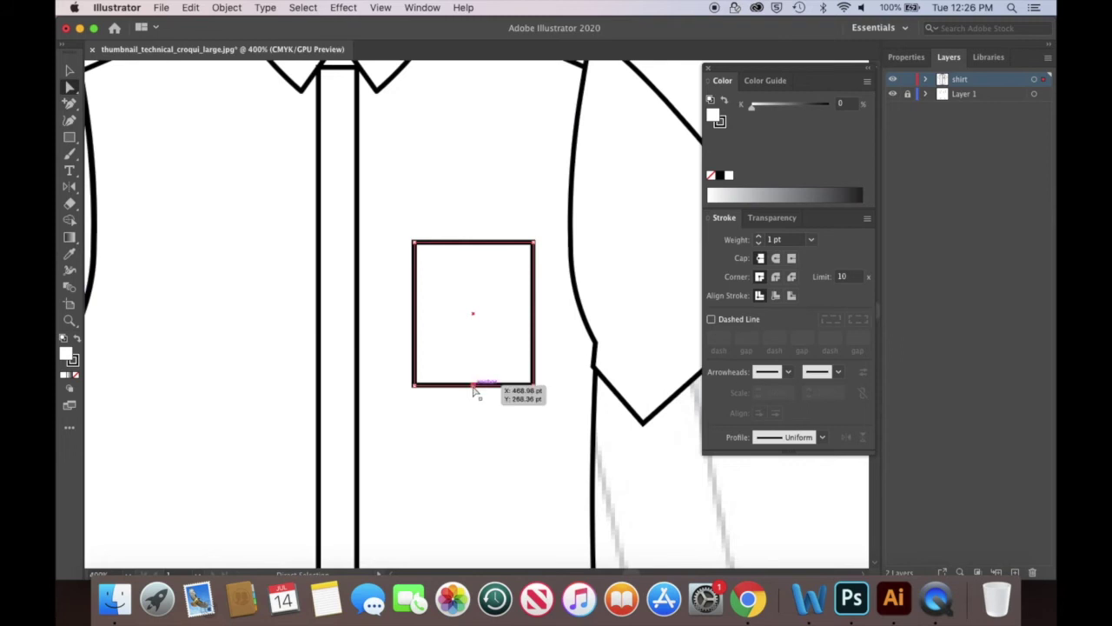
pyautogui.moveTo(474, 389); pyautogui.dragTo(474, 407)
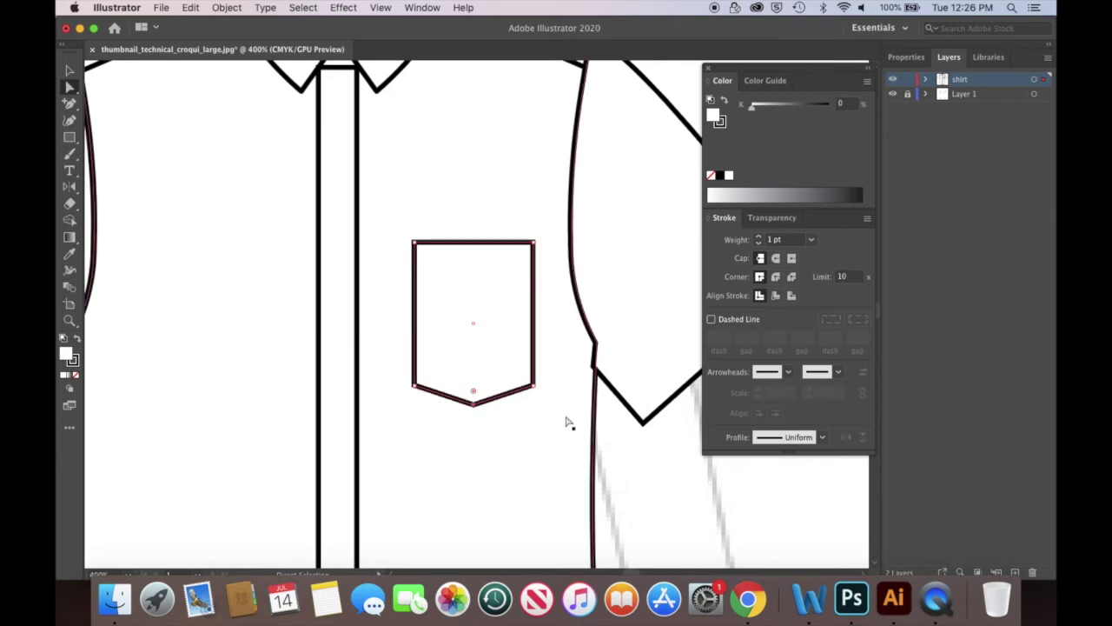
pyautogui.click(70, 70)
pyautogui.press('super+minus')
pyautogui.press('super+minus')
pyautogui.press('super+minus')
pyautogui.click(600, 161)
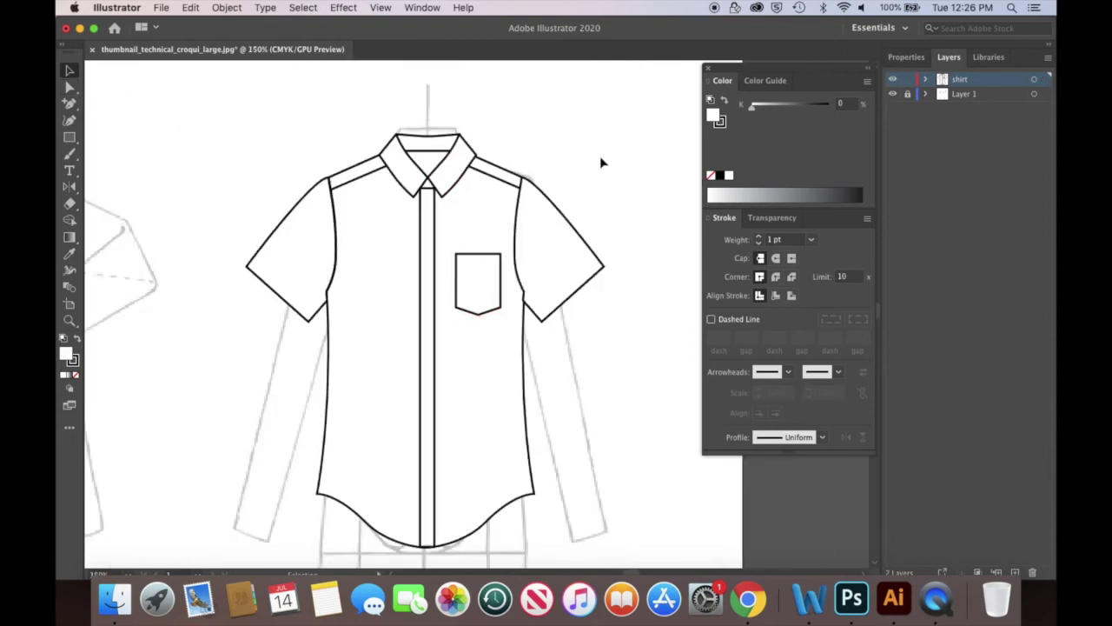
# Draw a straight line across the left sleeve with the Pen tool, parallel to and just above its hem.
pyautogui.press('p')
pyautogui.press('super+plus')
pyautogui.press('super+plus')
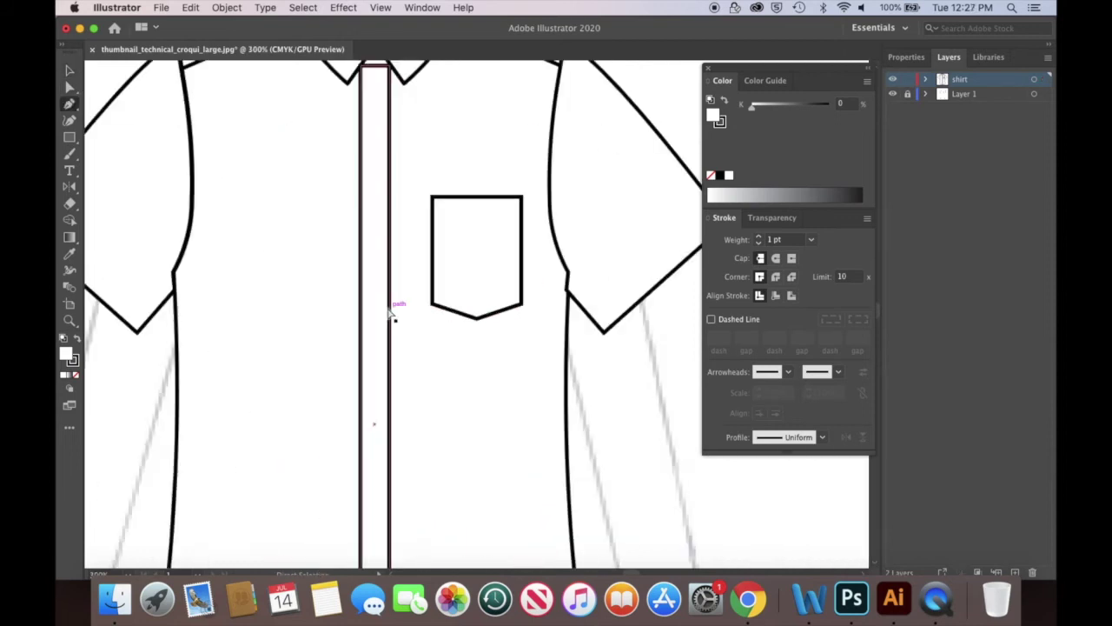
pyautogui.press('super+plus')
pyautogui.press('super+plus')
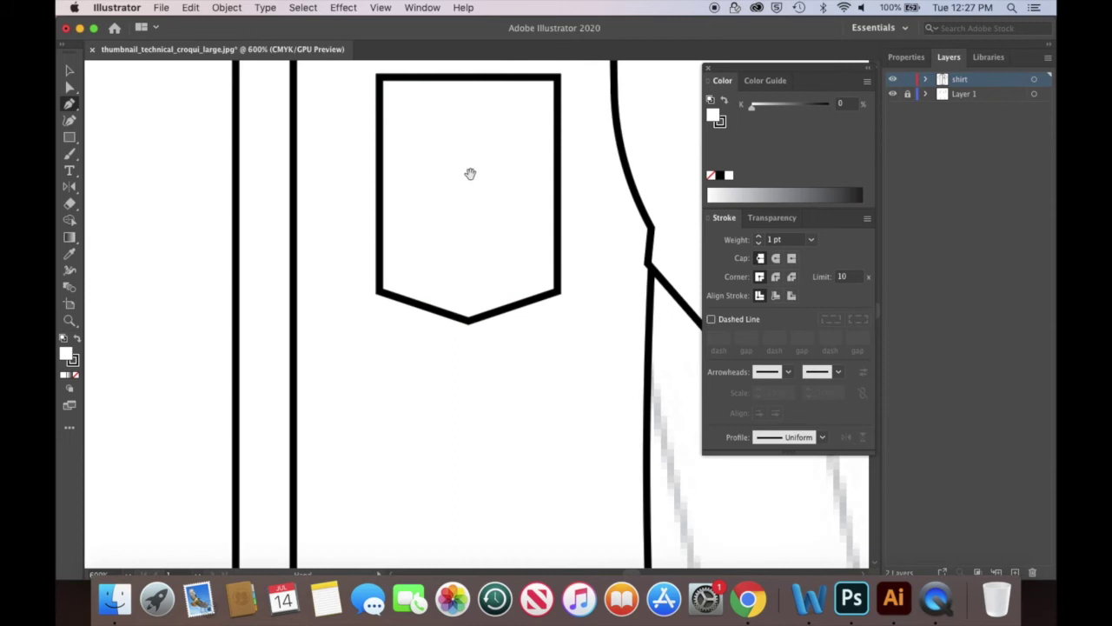
pyautogui.scroll(2, 454, 208)
pyautogui.hscroll(-10, 261, 249)
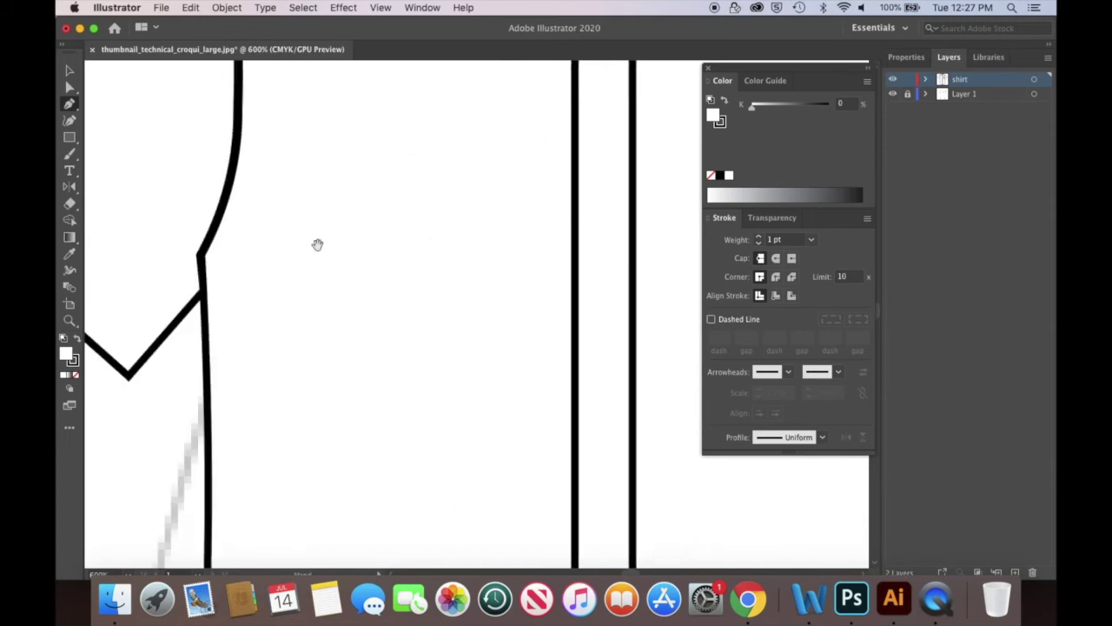
pyautogui.click(247, 210)
pyautogui.click(500, 429)
# Make the sleeve hem line dashed with a 2.5 pt dash and a 1 pt gap.
pyautogui.click(69, 88)
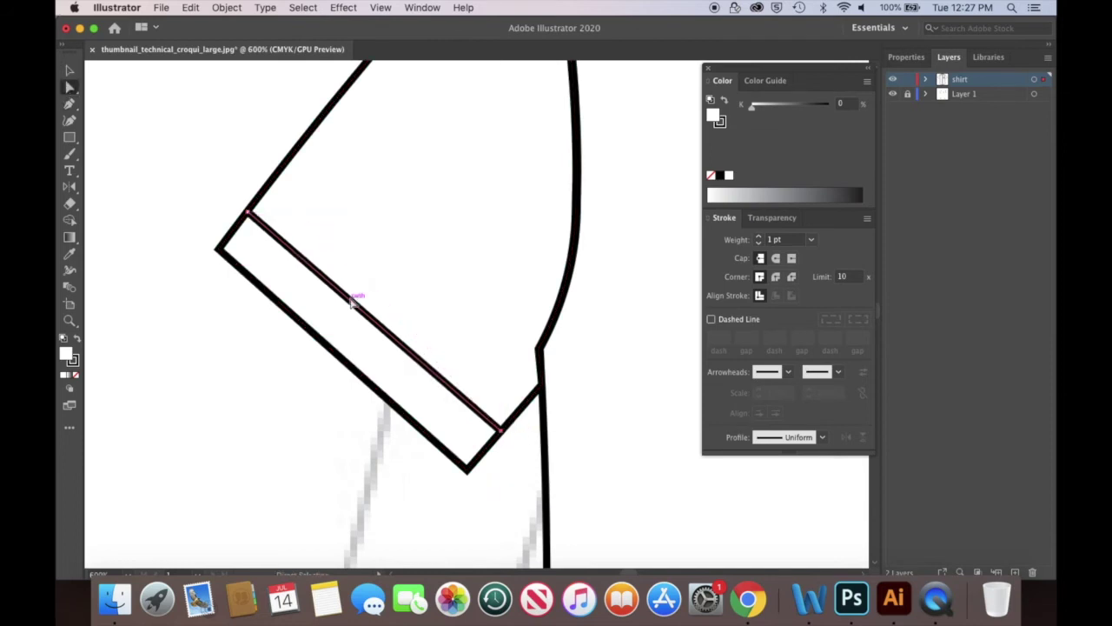
pyautogui.click(711, 319)
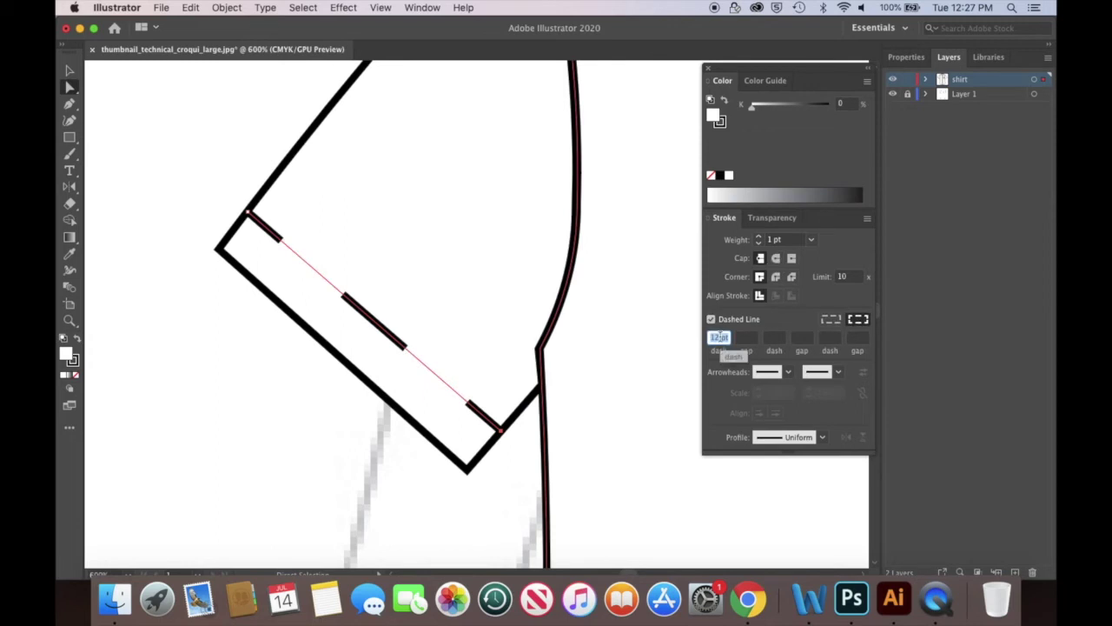
pyautogui.write('2.5')
pyautogui.click(747, 339)
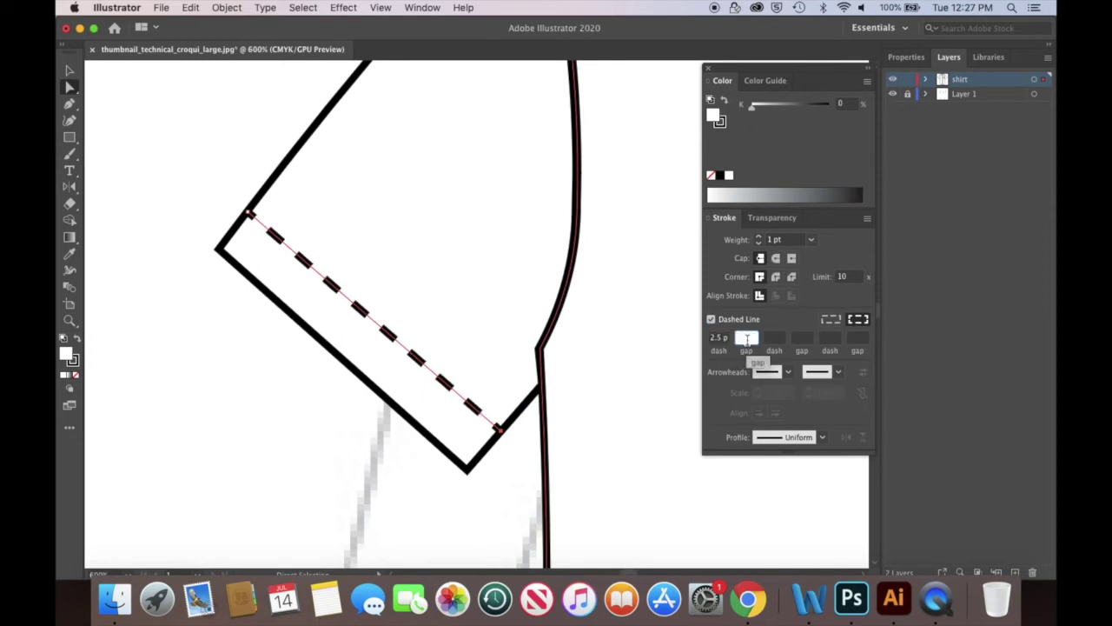
pyautogui.write('1')
pyautogui.click(777, 337)
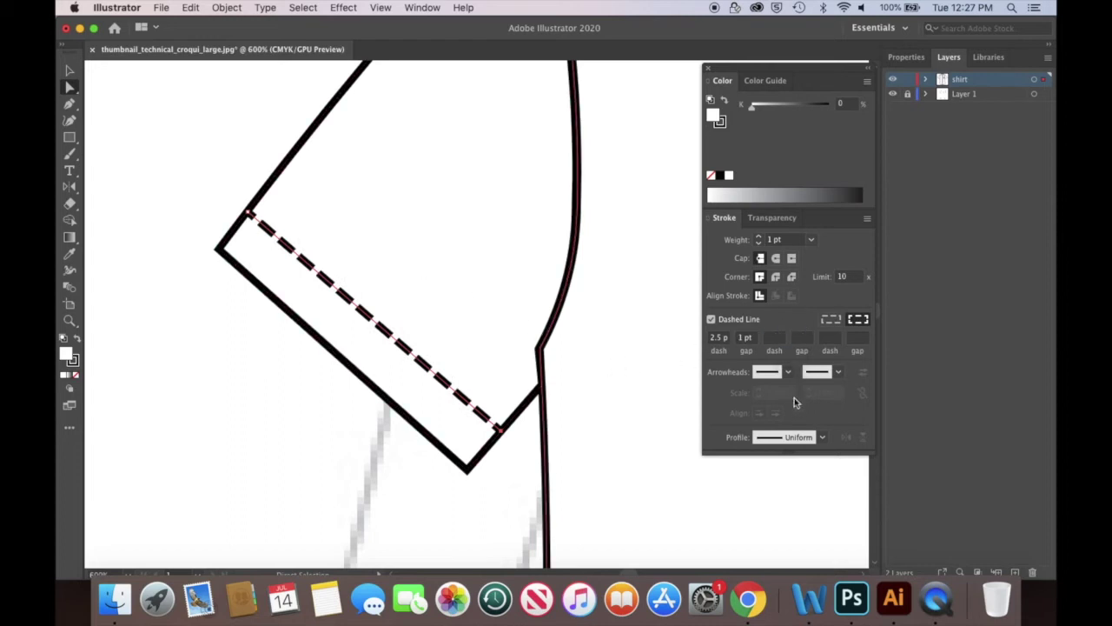
# Try a 0.75 pt stroke weight on the dashed hem line and return it to 1 pt.
pyautogui.click(811, 240)
pyautogui.click(831, 277)
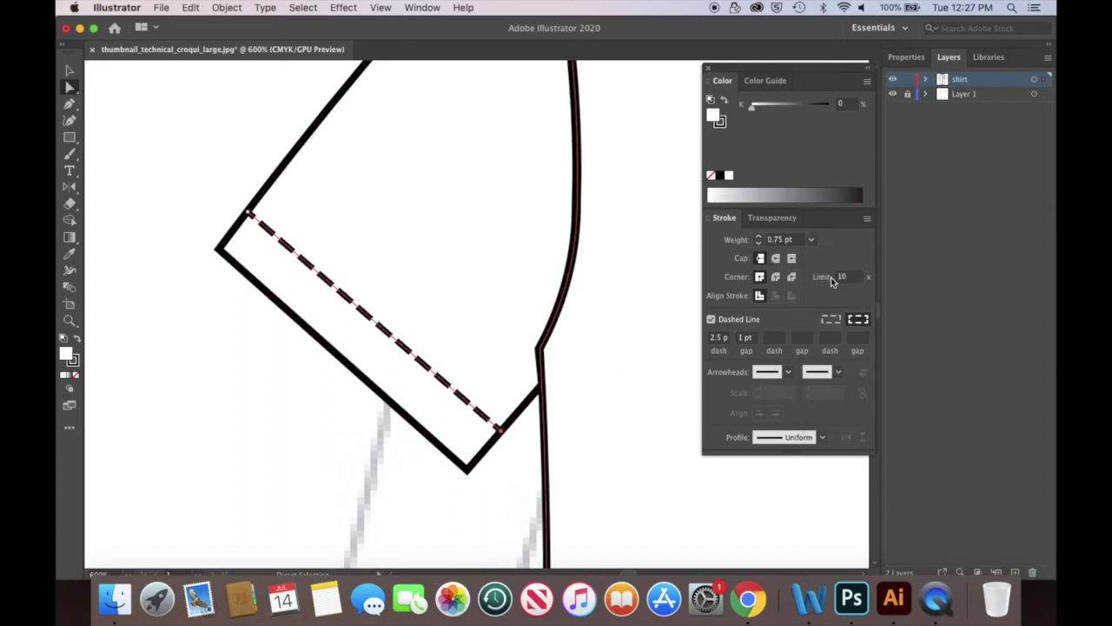
pyautogui.click(811, 240)
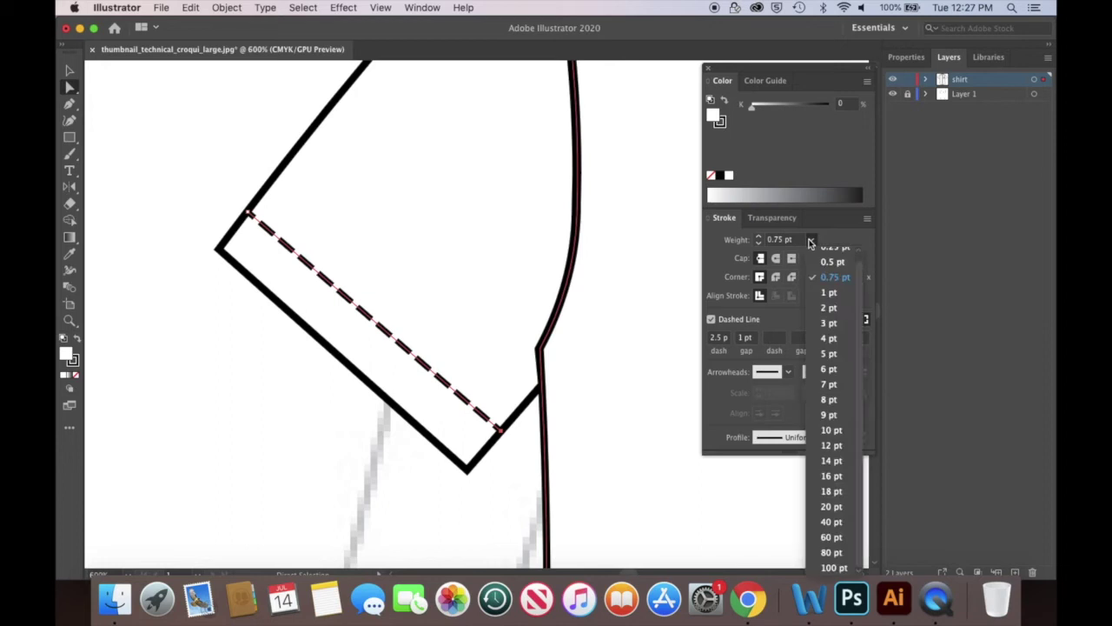
pyautogui.click(833, 290)
# Set the dashed sleeve hem line's stroke weight to 0.75 pt.
pyautogui.press('super+minus')
pyautogui.press('super+minus')
pyautogui.press('super+minus')
pyautogui.press('super+minus')
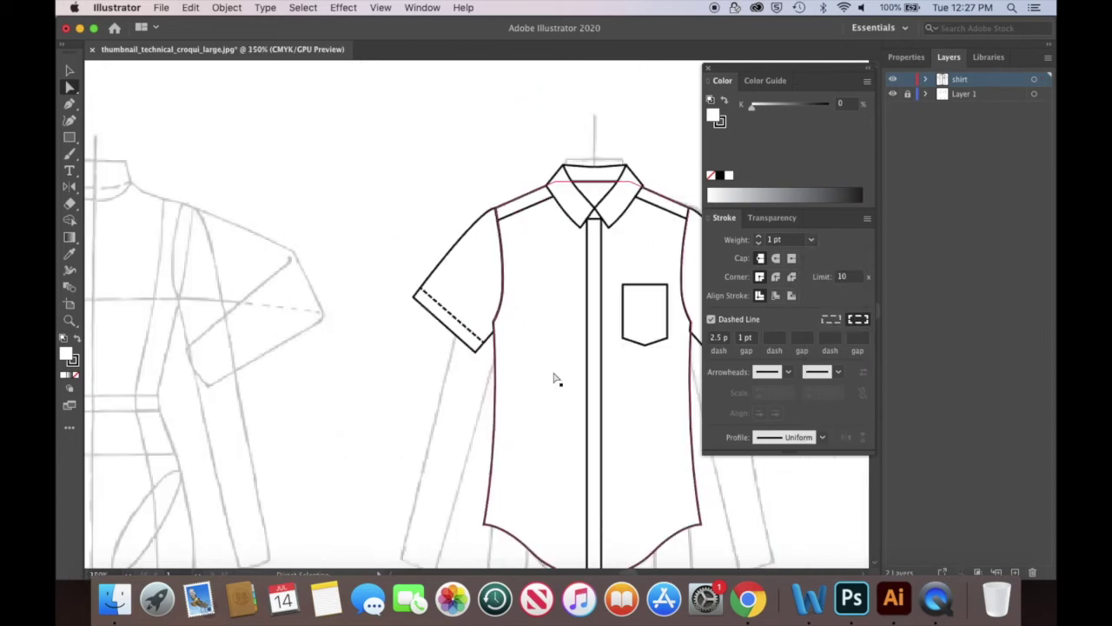
pyautogui.scroll(3, 458, 352)
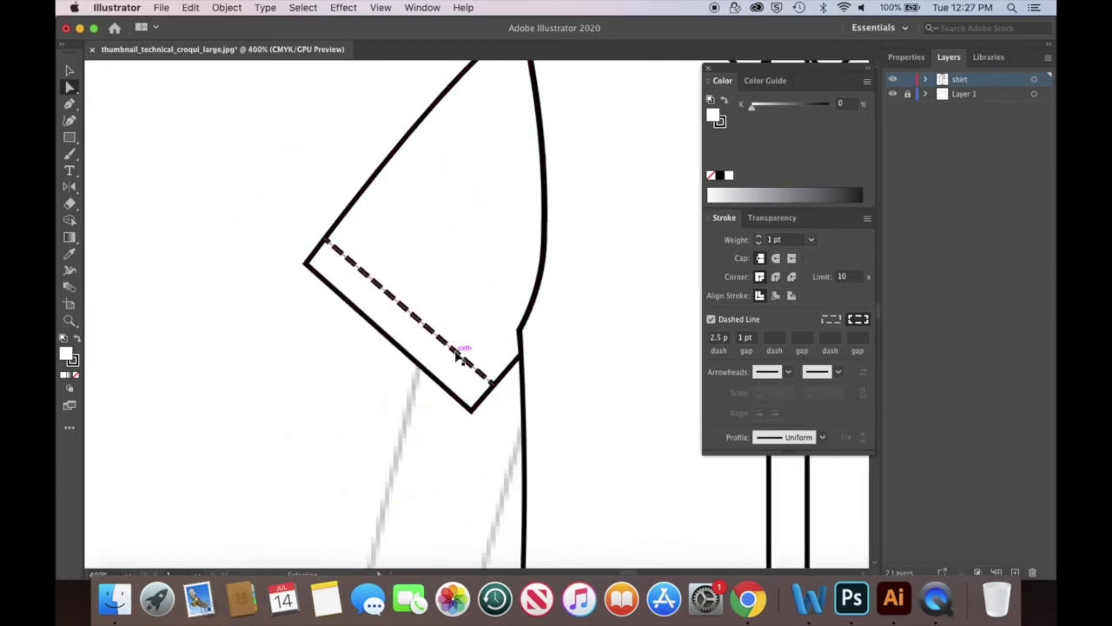
pyautogui.click(460, 354)
pyautogui.click(811, 239)
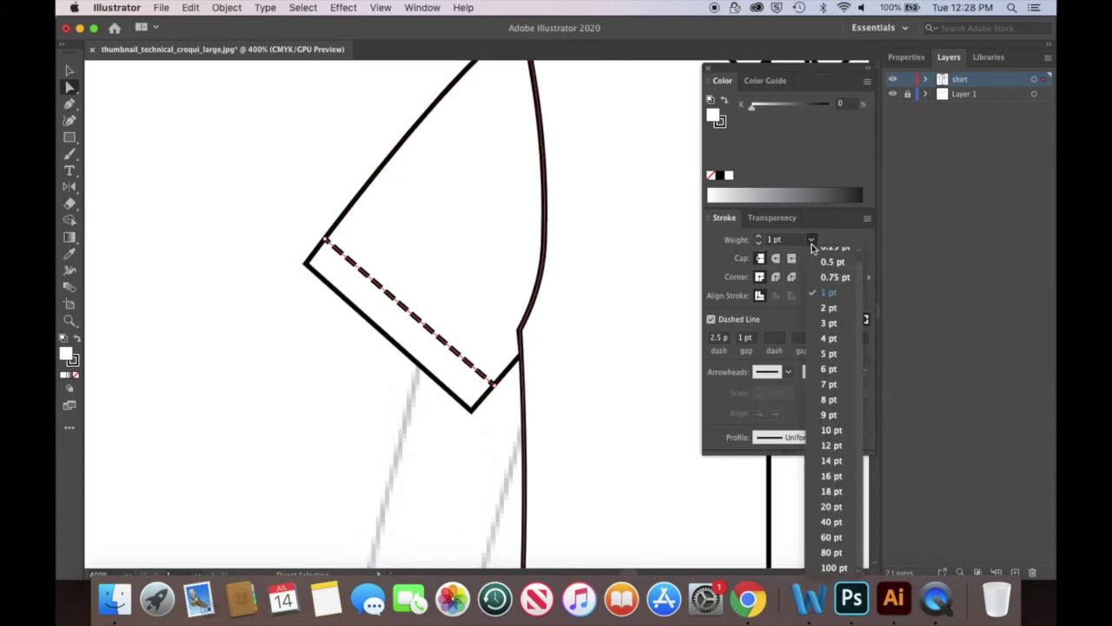
pyautogui.click(830, 276)
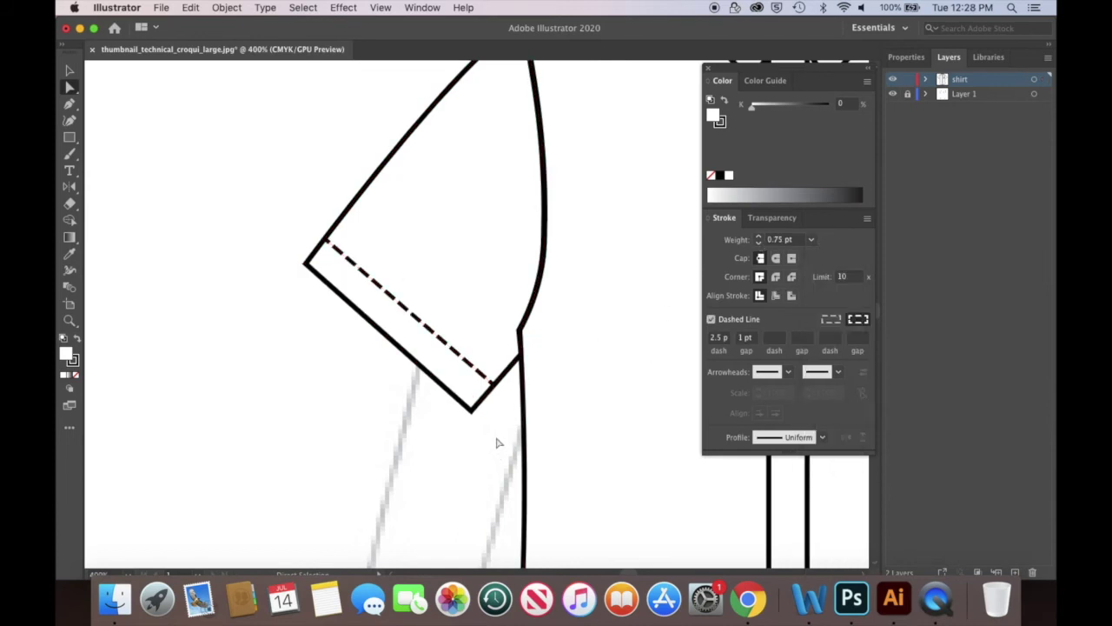
pyautogui.click(520, 443)
# Reselect the sleeve hem stitch line and shorten its dash length to 2 pt.
pyautogui.click(721, 337)
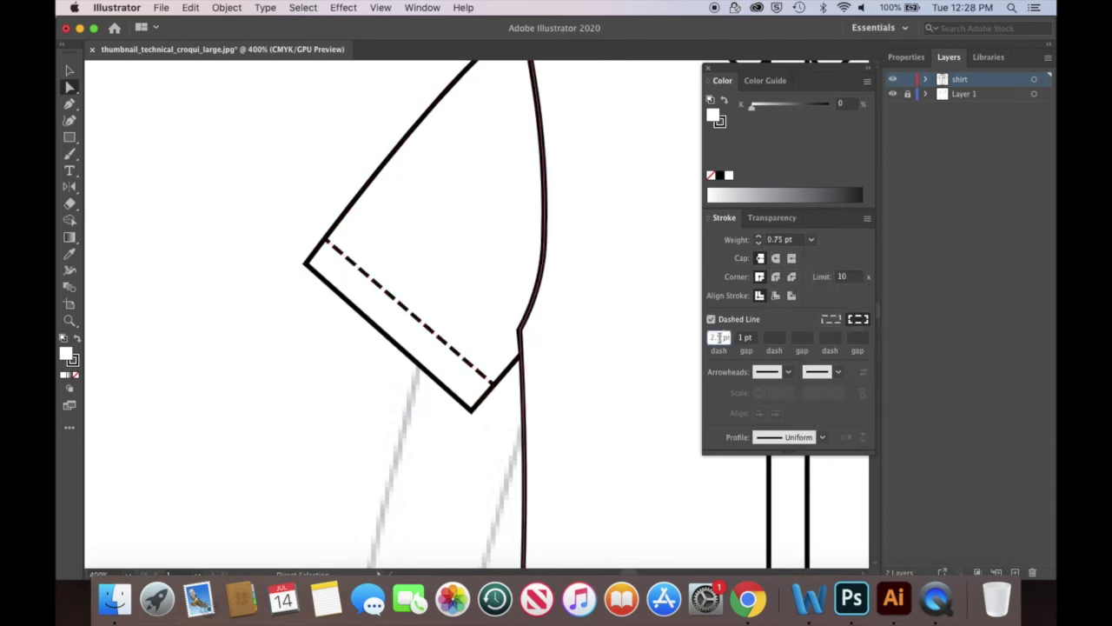
pyautogui.click(455, 337)
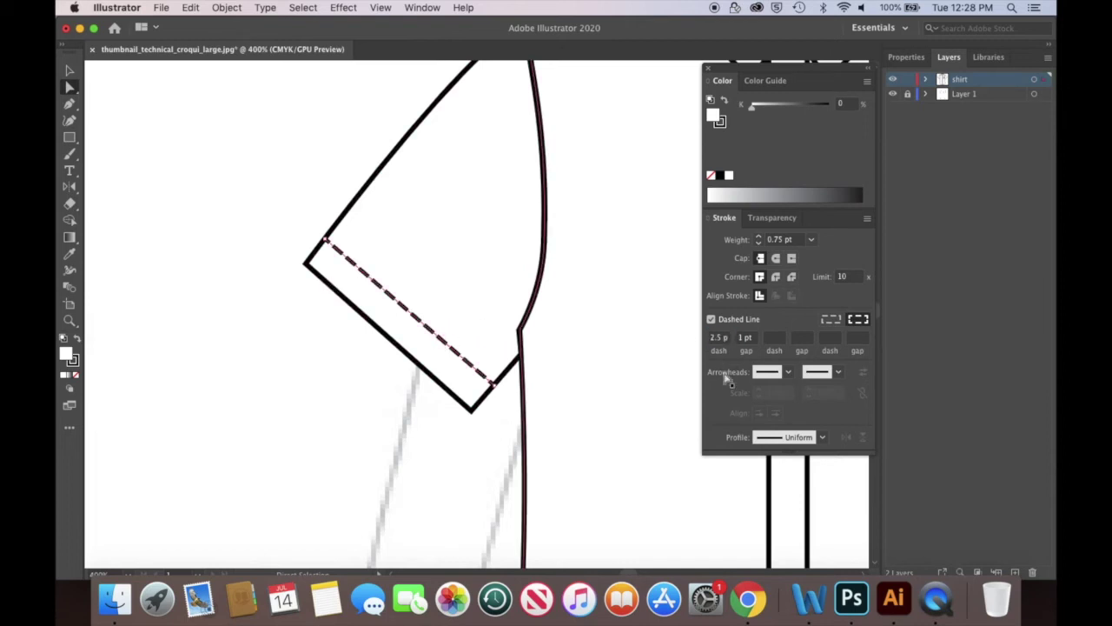
pyautogui.click(728, 339)
pyautogui.moveTo(728, 339); pyautogui.dragTo(698, 348)
pyautogui.write('2')
pyautogui.click(771, 337)
# Duplicate the finished left sleeve together with its dashed hem stitching.
pyautogui.press('super+minus')
pyautogui.press('super+minus')
pyautogui.press('super+minus')
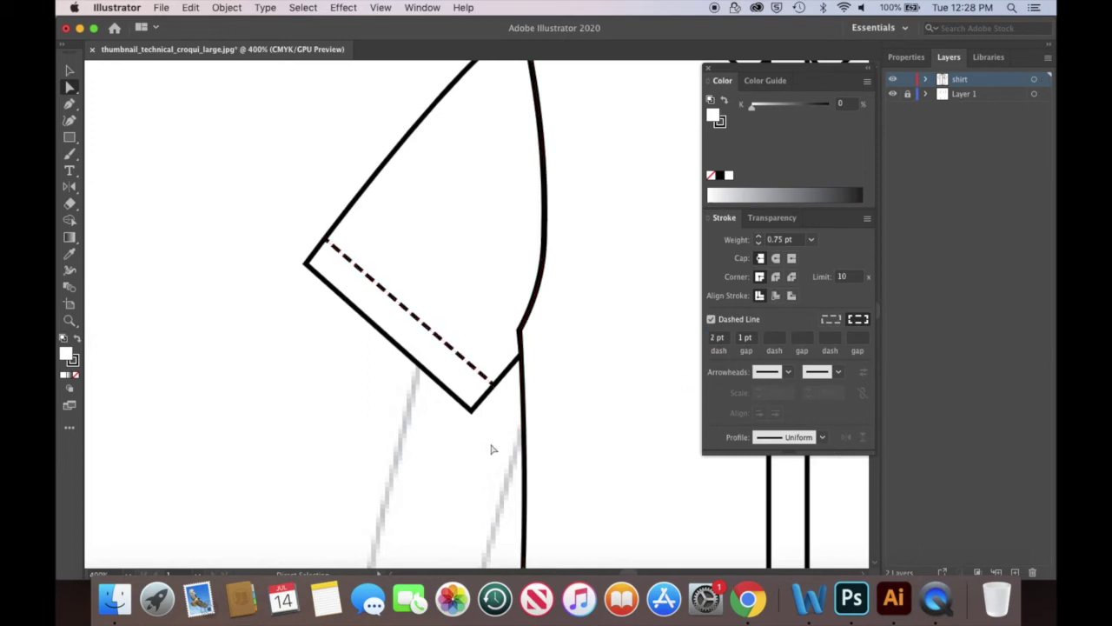
pyautogui.press('super+plus')
pyautogui.press('super+plus')
pyautogui.press('super+plus')
pyautogui.press('super+minus')
pyautogui.press('super+minus')
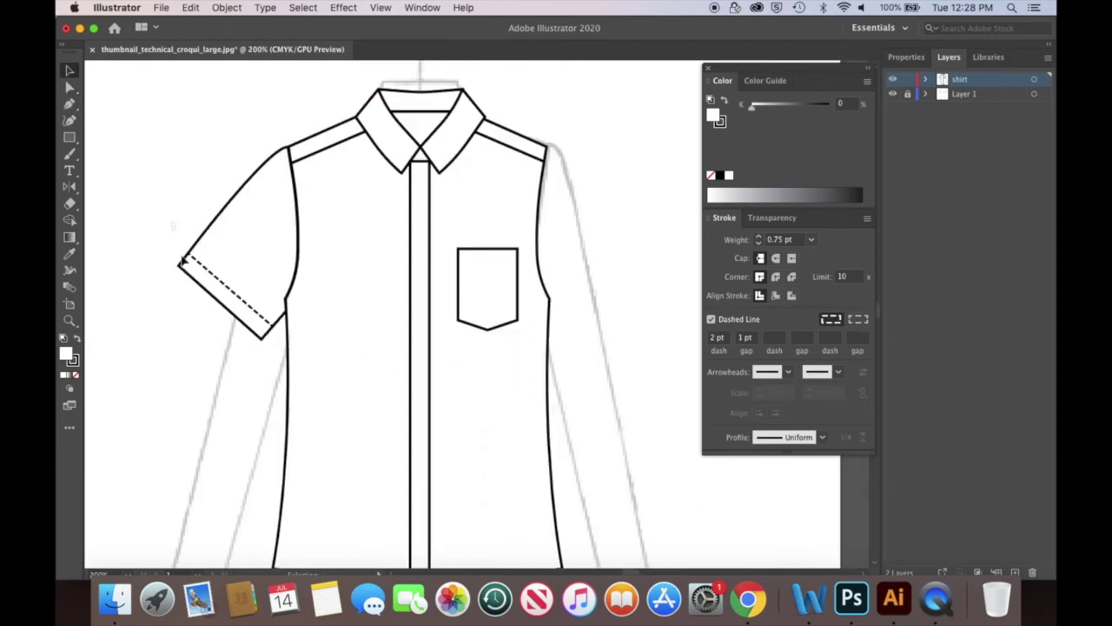
pyautogui.moveTo(210, 311); pyautogui.dragTo(210, 313)
pyautogui.press('super+c')
pyautogui.press('super+v')
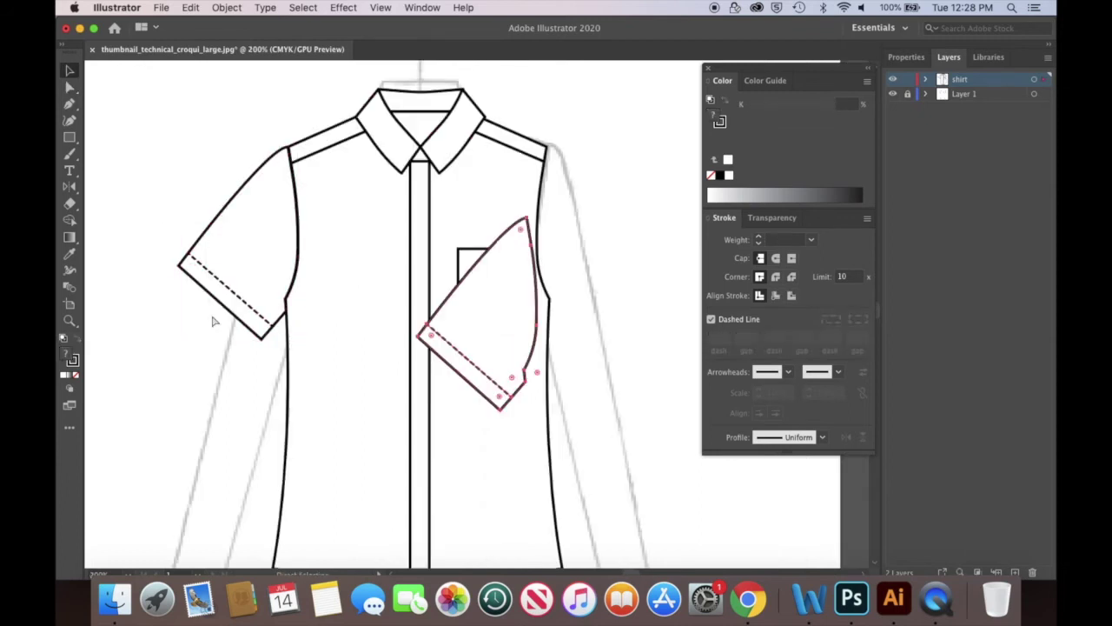
# Reflect the sleeve copy across the vertical axis and align it with the shirt's opposite armhole.
pyautogui.doubleClick(70, 186)
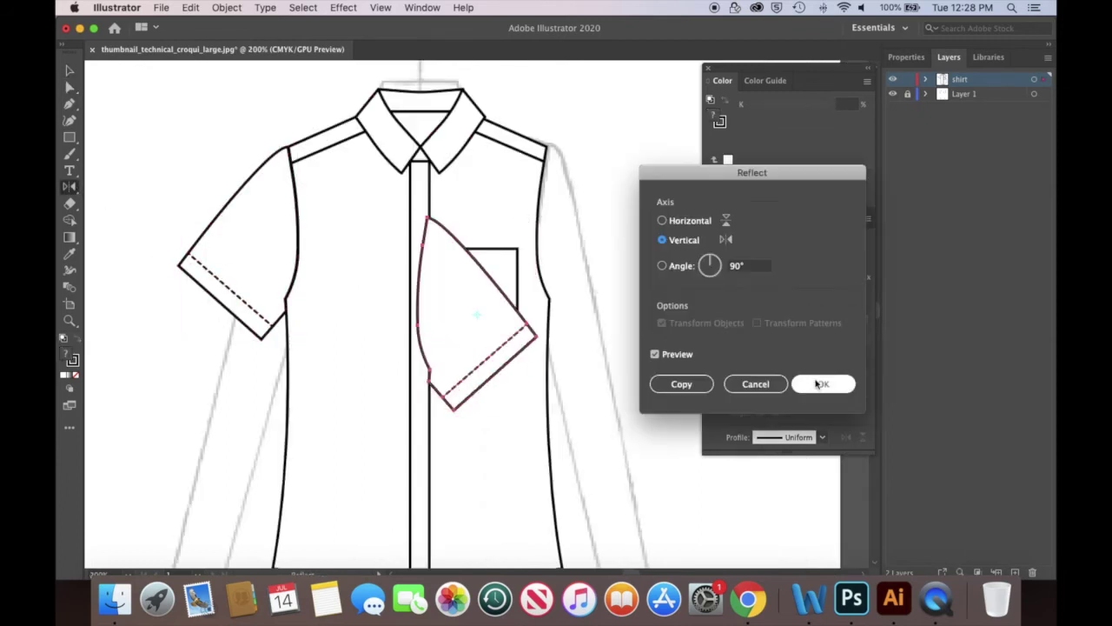
pyautogui.click(822, 382)
pyautogui.click(70, 72)
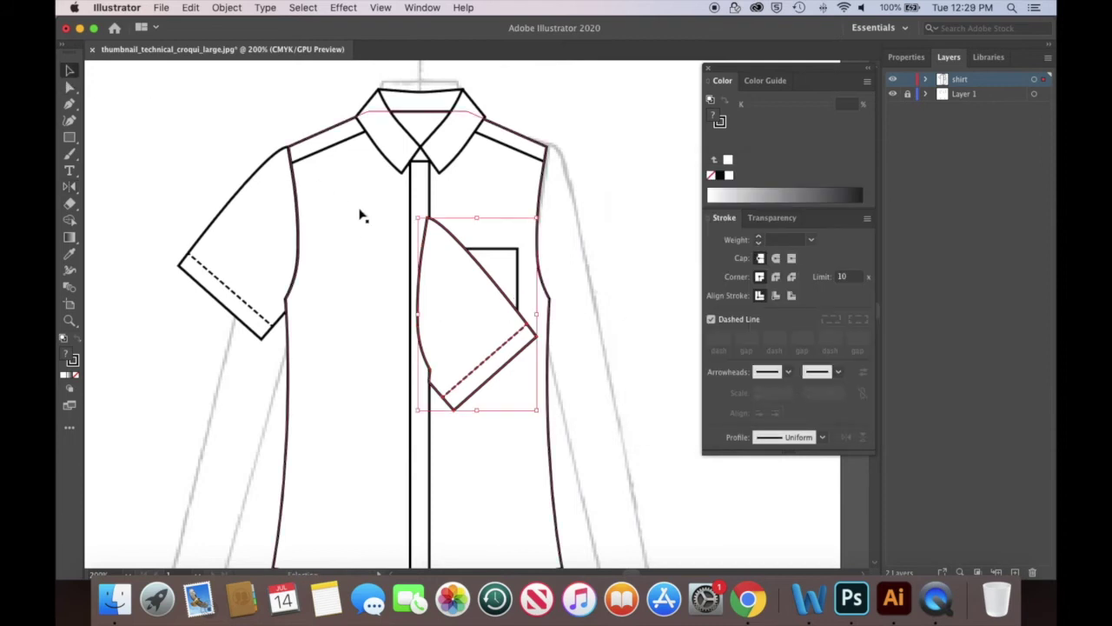
pyautogui.moveTo(440, 293); pyautogui.dragTo(550, 225)
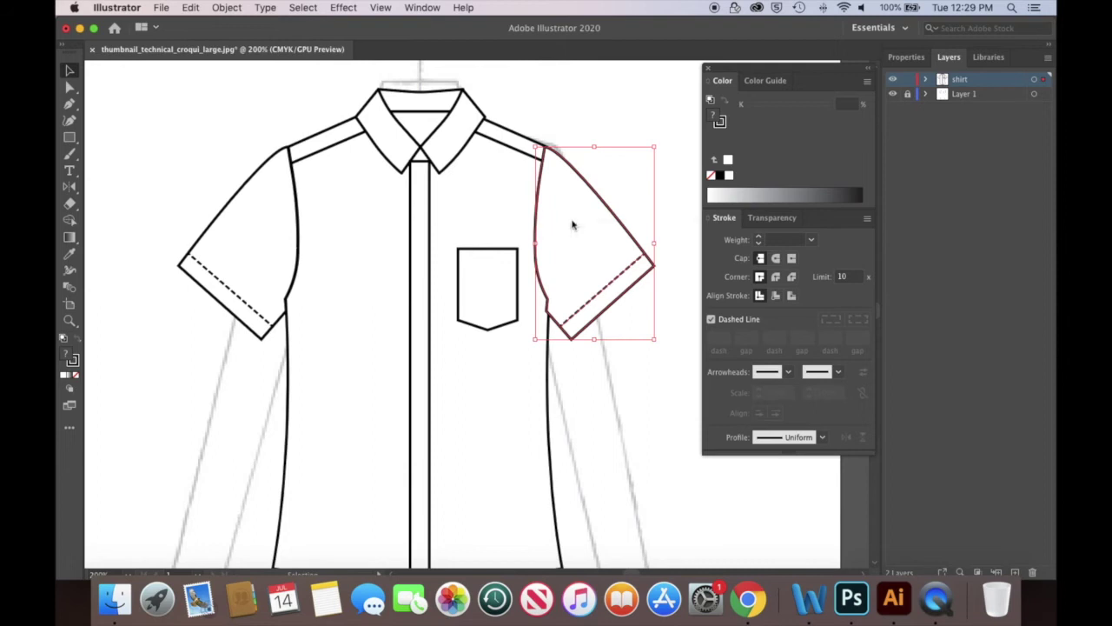
# Send the mirrored sleeve to the back, behind the shirt body.
pyautogui.rightClick(572, 226)
pyautogui.moveTo(604, 434)
pyautogui.click(752, 472)
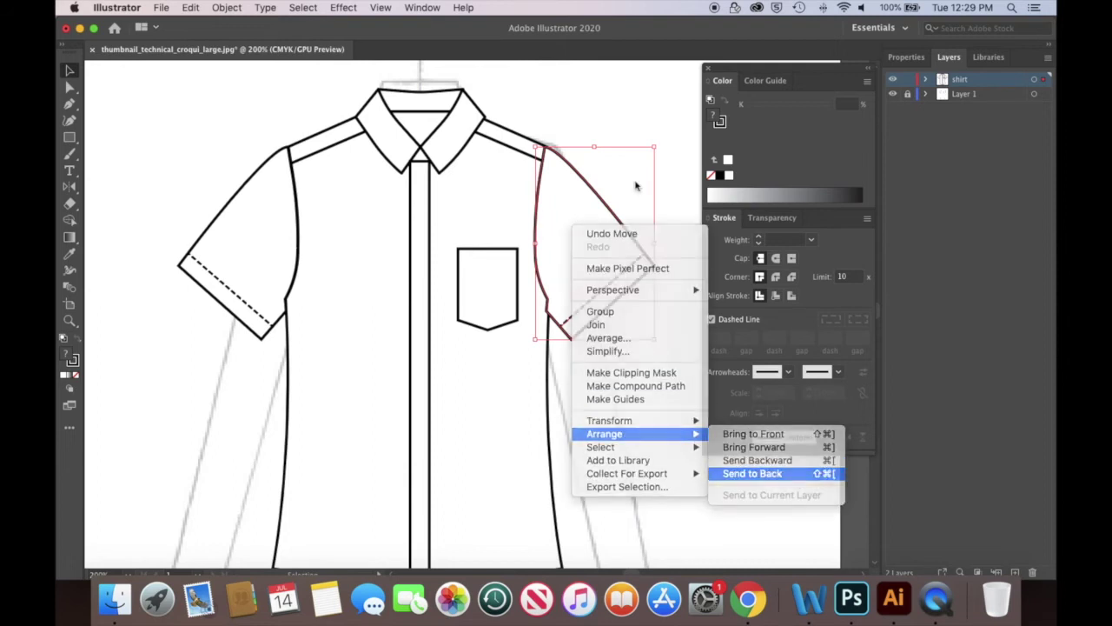
pyautogui.click(616, 121)
# Duplicate the left shoulder's yoke seam line and place the copy slightly above the original, inside the yoke.
pyautogui.press('super+equal')
pyautogui.press('super+equal')
pyautogui.press('space')
pyautogui.moveTo(292, 128); pyautogui.dragTo(544, 313)
pyautogui.click(427, 164)
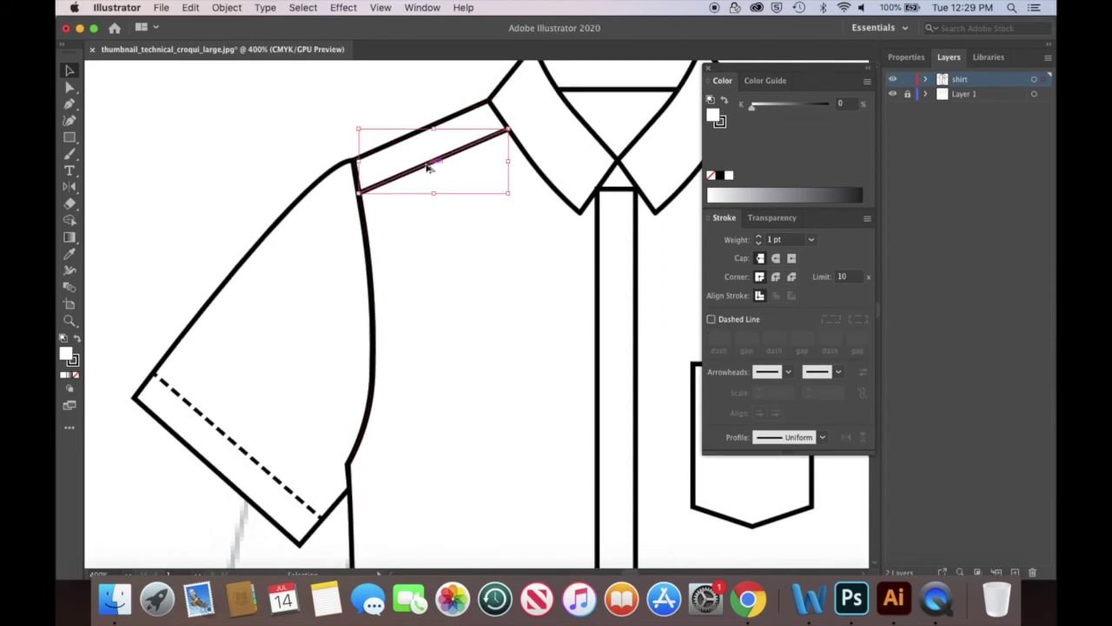
pyautogui.moveTo(427, 169); pyautogui.dragTo(423, 153)
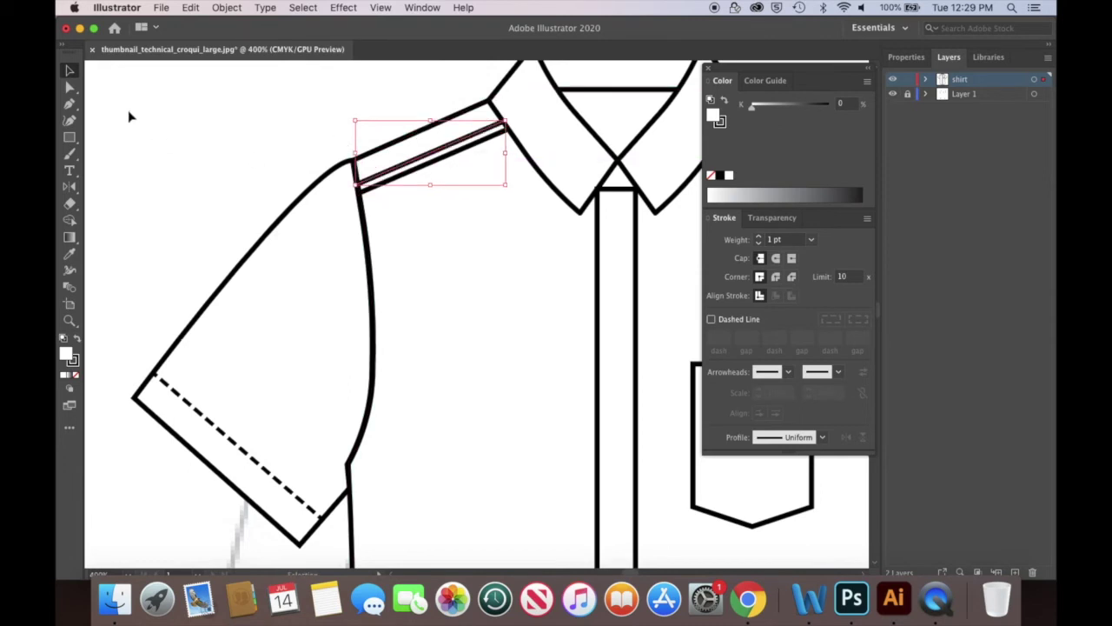
# Apply the sleeve hem's dashed stitch style to the copied left yoke line with the Eyedropper.
pyautogui.click(70, 255)
pyautogui.click(217, 421)
pyautogui.press('super+shift+a')
pyautogui.click(70, 70)
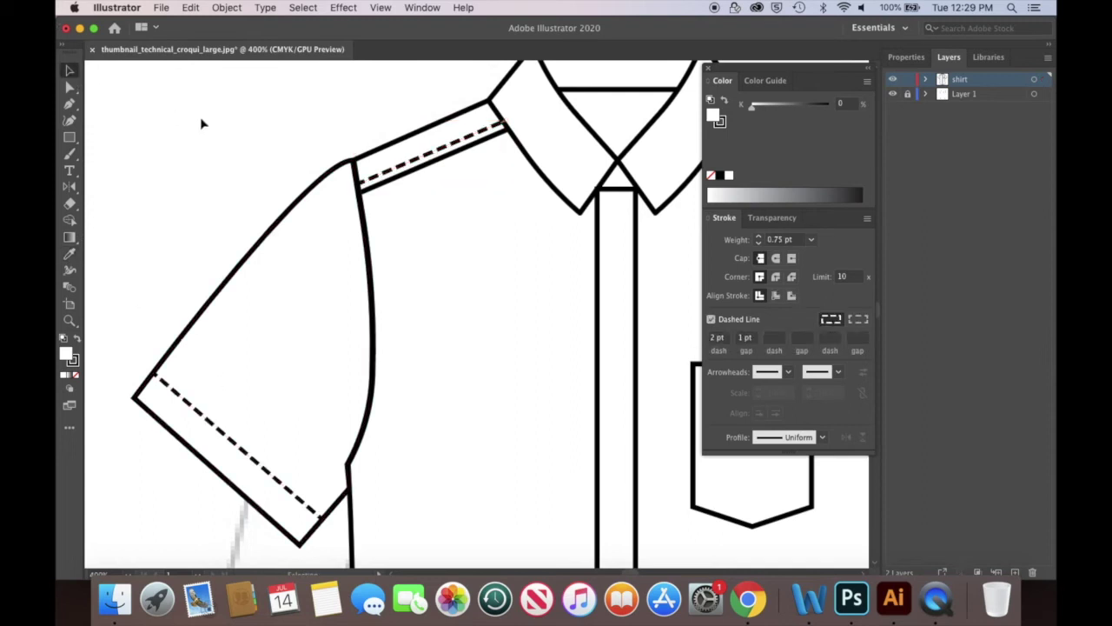
# Duplicate the right yoke seam just above itself and give the copy the sleeve hem's dashed stitch style.
pyautogui.hscroll(5, 200, 123)
pyautogui.scroll(2, 200, 122)
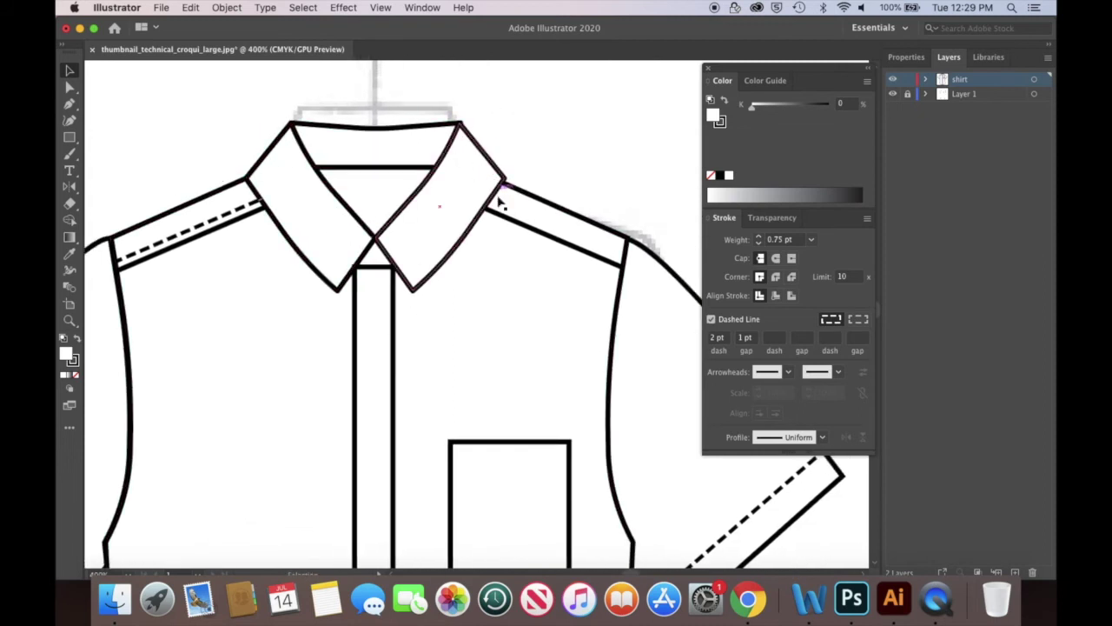
pyautogui.click(516, 225)
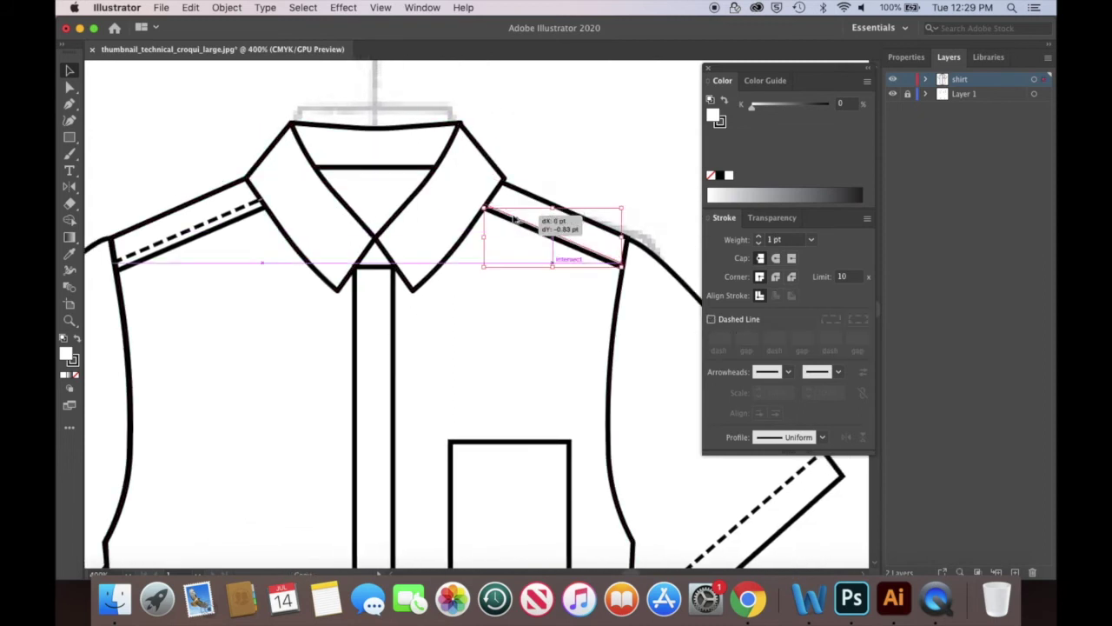
pyautogui.press('i')
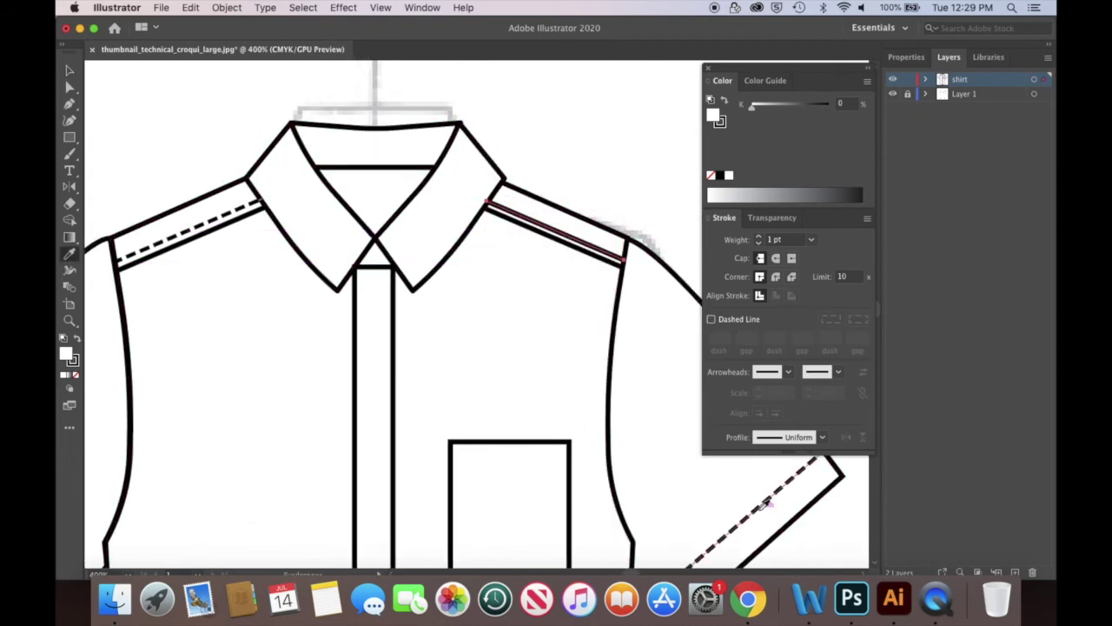
pyautogui.click(756, 514)
pyautogui.press('v')
# Draw a dashed stitch path inside the left collar's outer and front edges with the Pen tool and remove its fill.
pyautogui.scroll(1, 571, 217)
pyautogui.hscroll(-1, 571, 218)
pyautogui.press('p')
pyautogui.moveTo(268, 189); pyautogui.dragTo(310, 250)
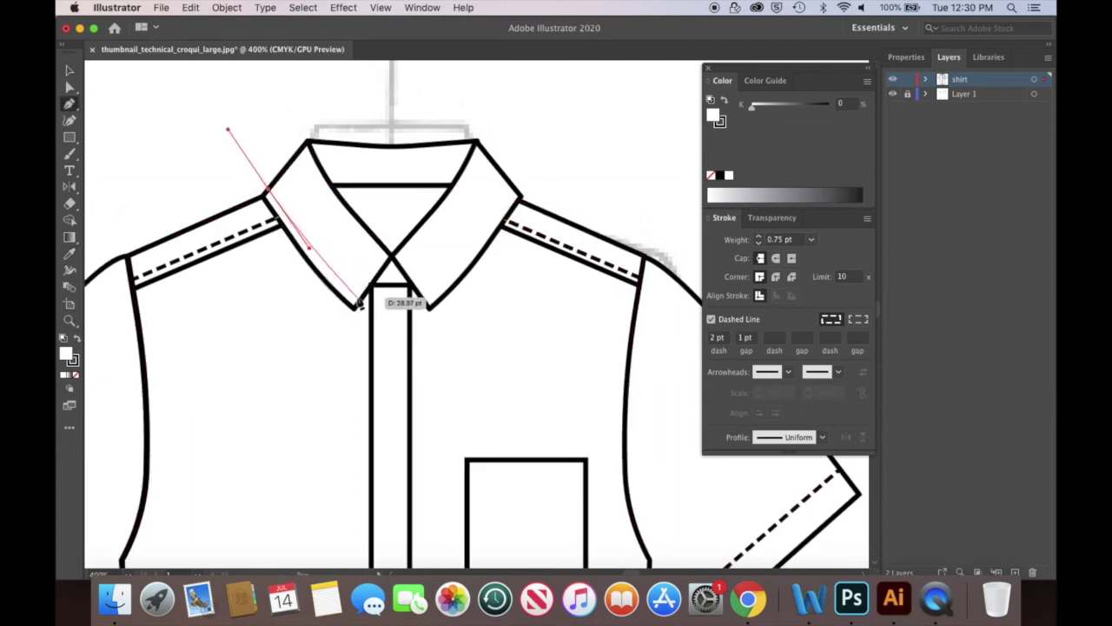
pyautogui.click(353, 298)
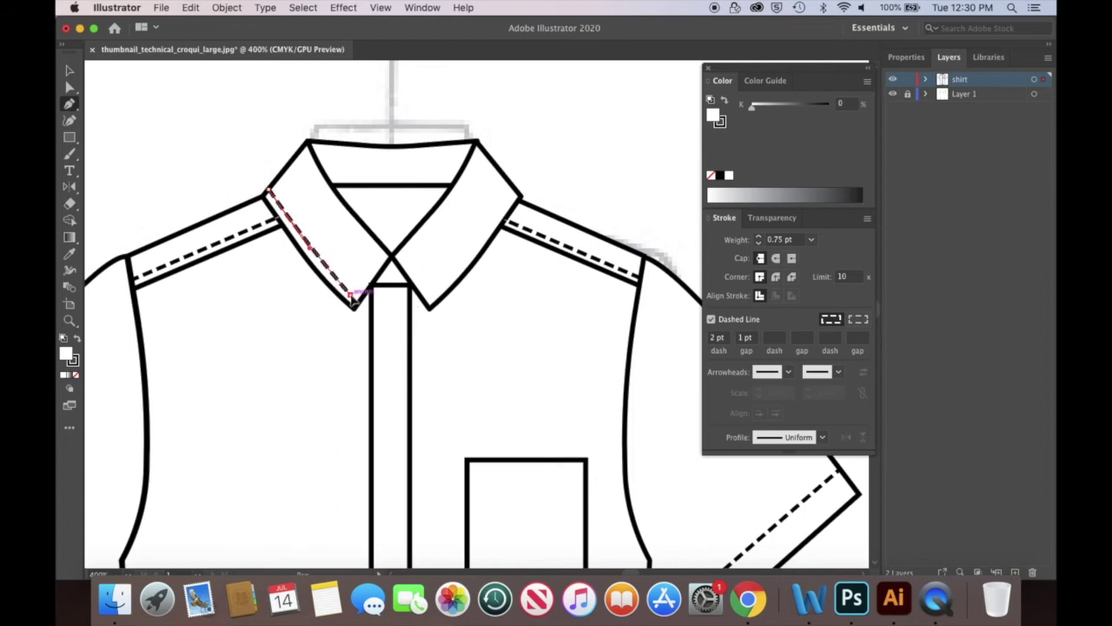
pyautogui.click(387, 253)
pyautogui.press('v')
pyautogui.click(229, 139)
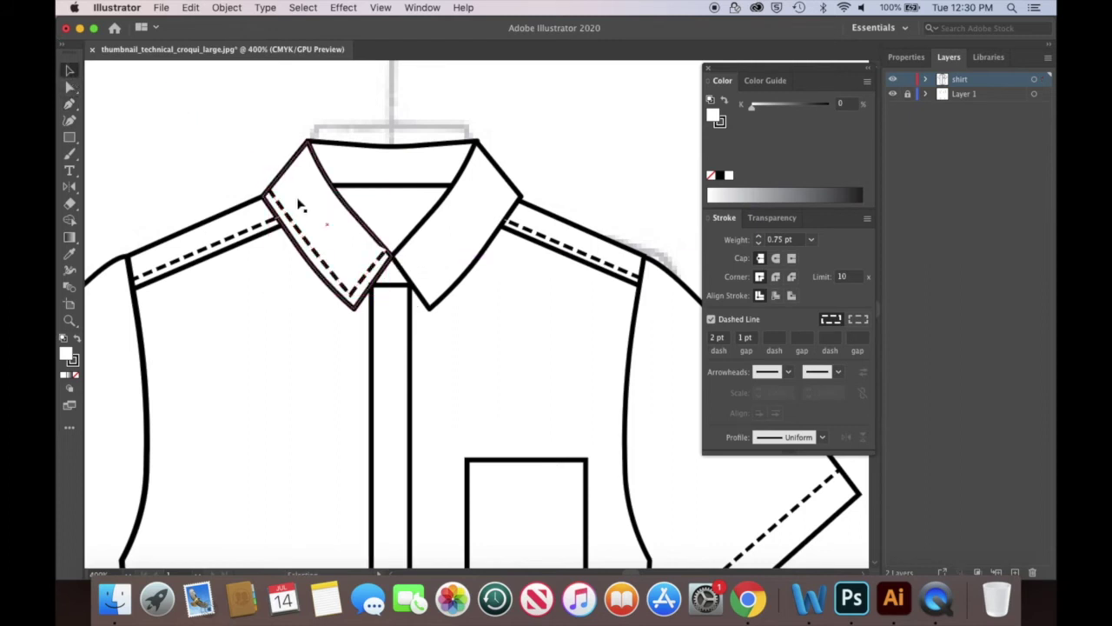
pyautogui.click(374, 267)
pyautogui.click(78, 377)
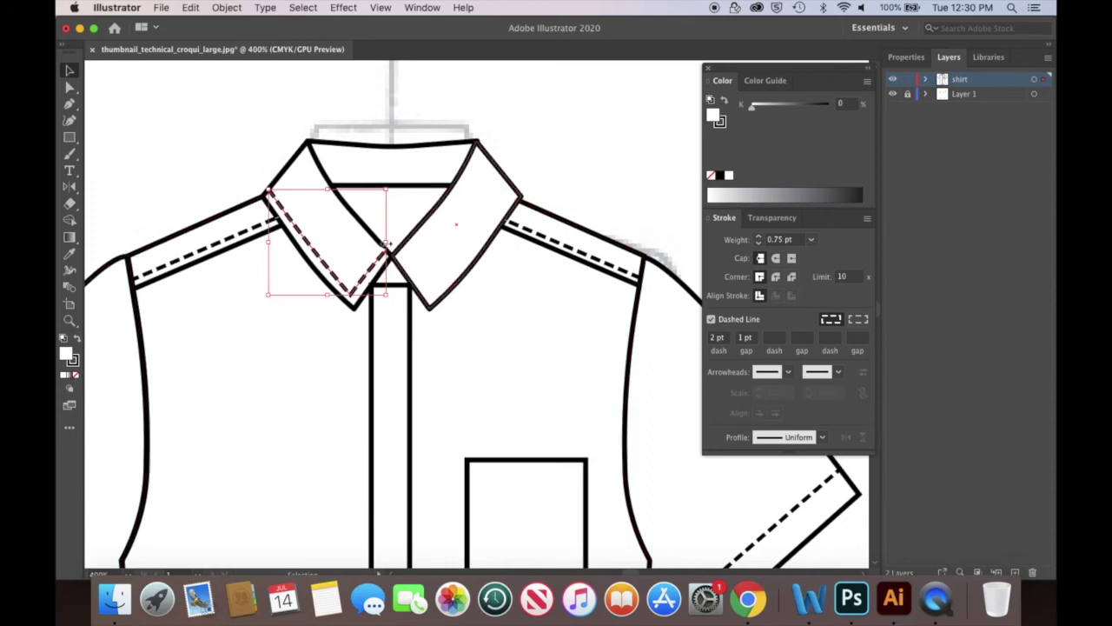
# Draw a matching unfilled dashed stitch path inside the right collar's outer and front edges.
pyautogui.press('p')
pyautogui.moveTo(516, 189); pyautogui.dragTo(460, 281)
pyautogui.click(430, 296)
pyautogui.click(398, 254)
pyautogui.press('v')
pyautogui.click(584, 163)
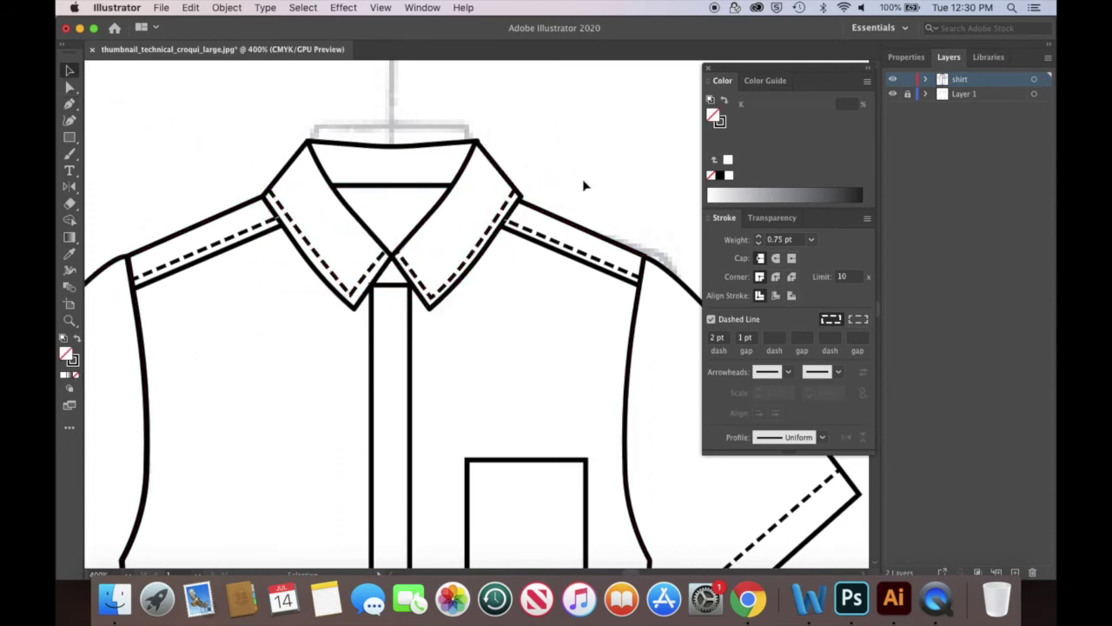
# Draw a curved line about 32 pt wide across the inner neck, just below the collar's upper edge, with default fill and stroke.
pyautogui.click(69, 105)
pyautogui.moveTo(310, 151); pyautogui.dragTo(377, 165)
pyautogui.click(473, 153)
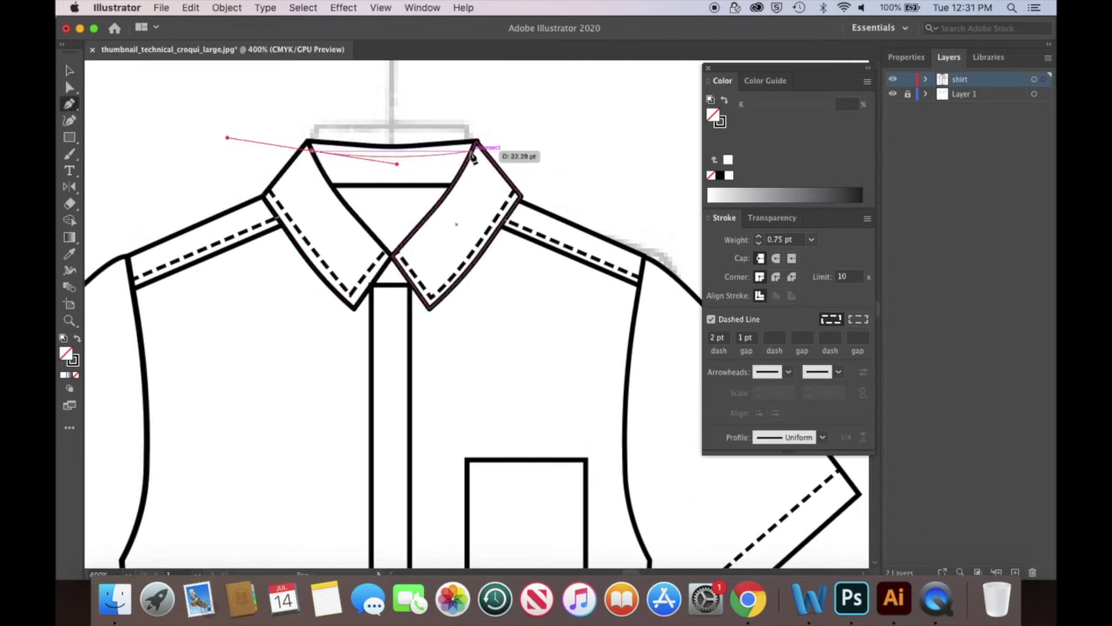
pyautogui.press('d')
# Duplicate the curved neck line below the original and apply the yoke's dashed stitch style to the copy.
pyautogui.press('v')
pyautogui.moveTo(366, 157); pyautogui.dragTo(340, 178)
pyautogui.press('i')
pyautogui.click(181, 259)
# Adjust the inner neckband's stitching to form two dashed rows that fit between the collar edges.
pyautogui.click(69, 87)
pyautogui.moveTo(471, 172); pyautogui.dragTo(462, 172)
pyautogui.moveTo(313, 172); pyautogui.dragTo(414, 183)
pyautogui.press('v')
pyautogui.click(70, 86)
pyautogui.click(327, 175)
pyautogui.click(70, 70)
pyautogui.click(533, 160)
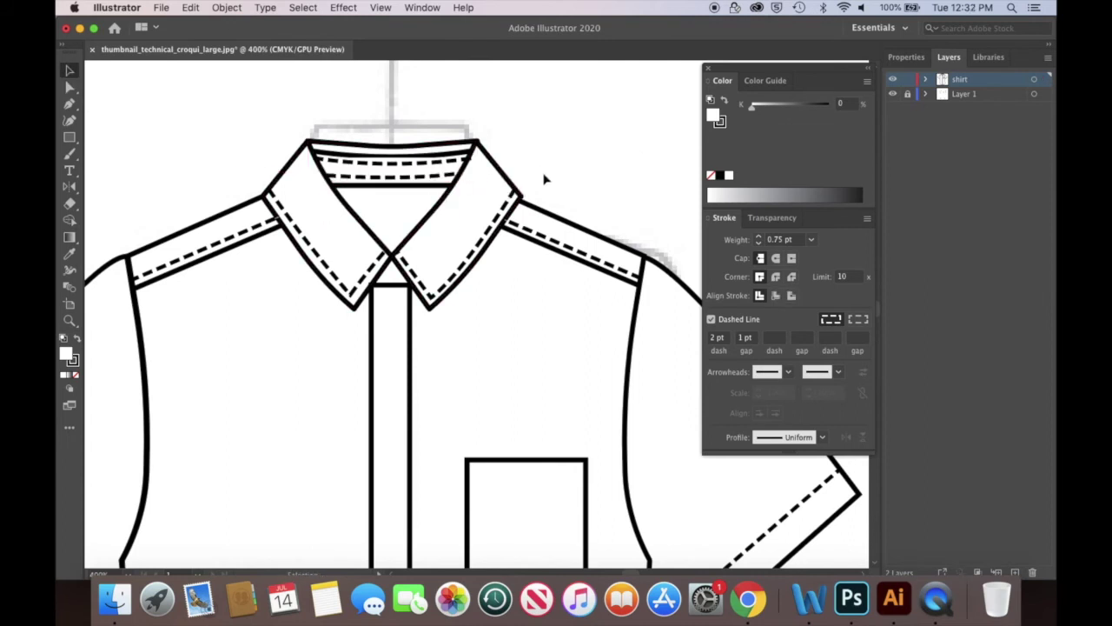
# Duplicate the front placket rectangle beside the original and apply the sleeve hem's dashed stitch style to the copy.
pyautogui.press('super+minus')
pyautogui.click(463, 213)
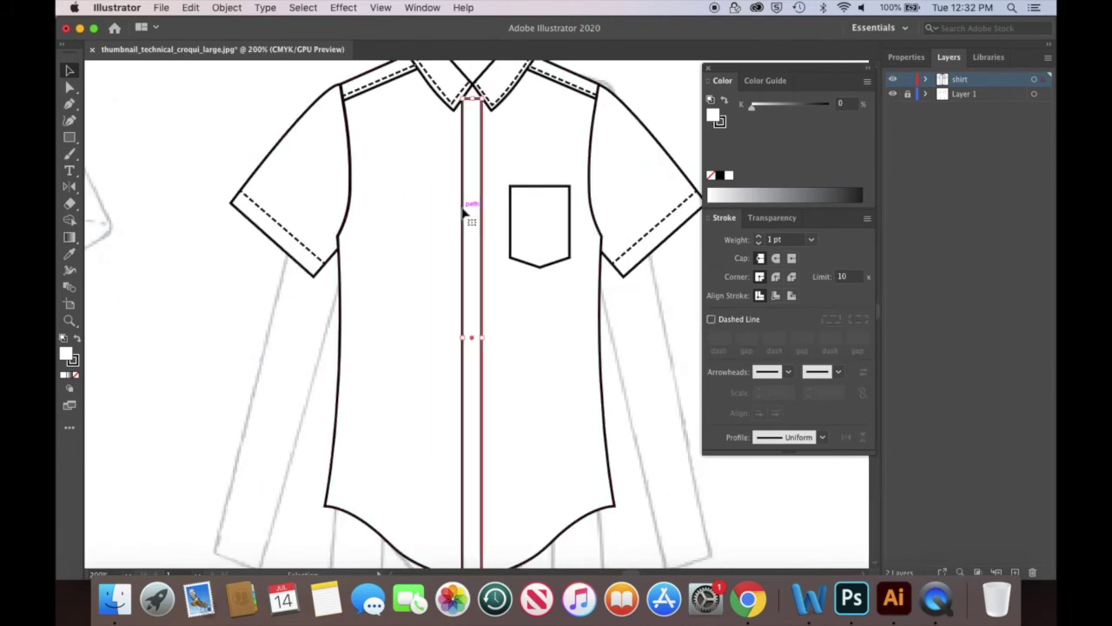
pyautogui.moveTo(474, 218); pyautogui.dragTo(423, 222)
pyautogui.press('i')
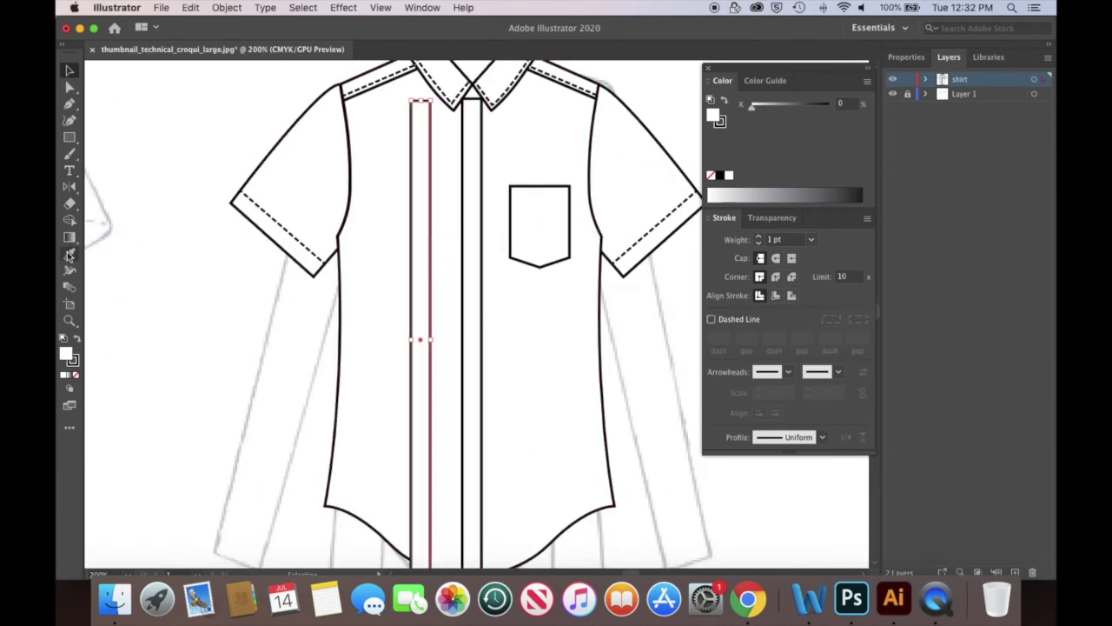
pyautogui.click(266, 210)
pyautogui.click(70, 74)
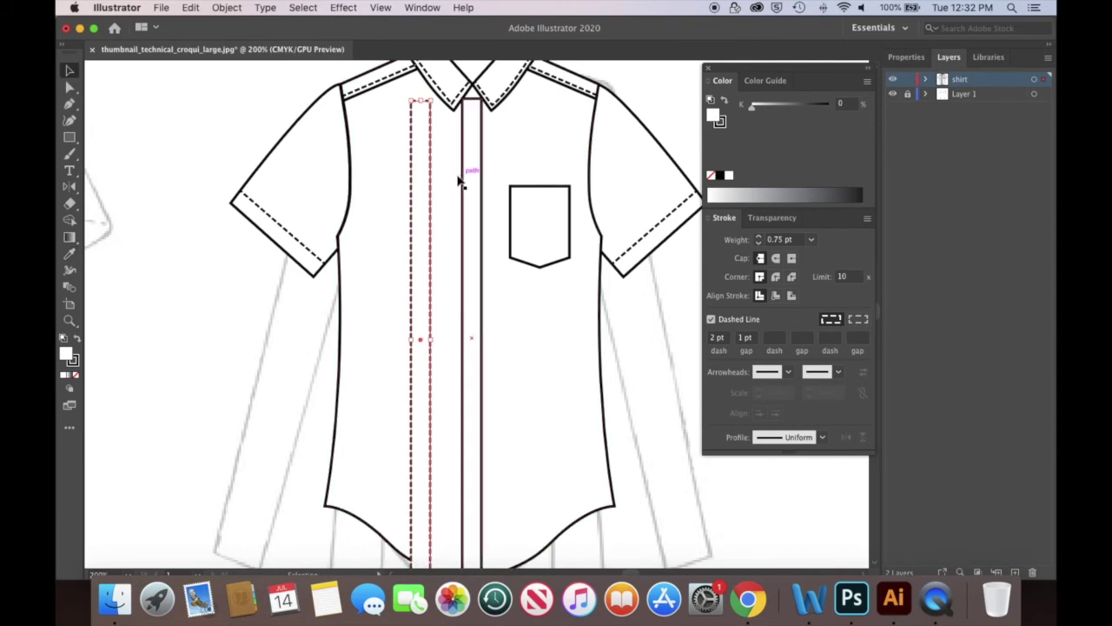
# Place the dashed rectangle over the placket and resize it to fit just inside the placket outline.
pyautogui.moveTo(415, 199); pyautogui.dragTo(474, 193)
pyautogui.moveTo(478, 96); pyautogui.dragTo(479, 100)
pyautogui.scroll(-3, 609, 387)
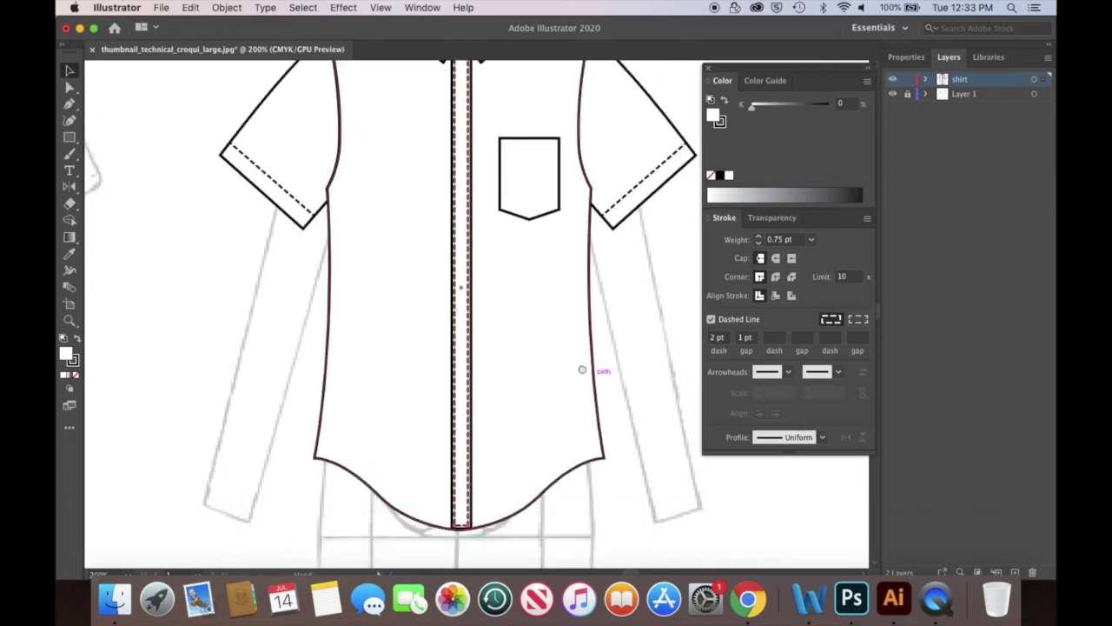
pyautogui.click(583, 362)
# Draw a horizontal dashed stitch line about 23 pt long across the upper part of the chest pocket.
pyautogui.press('super+minus')
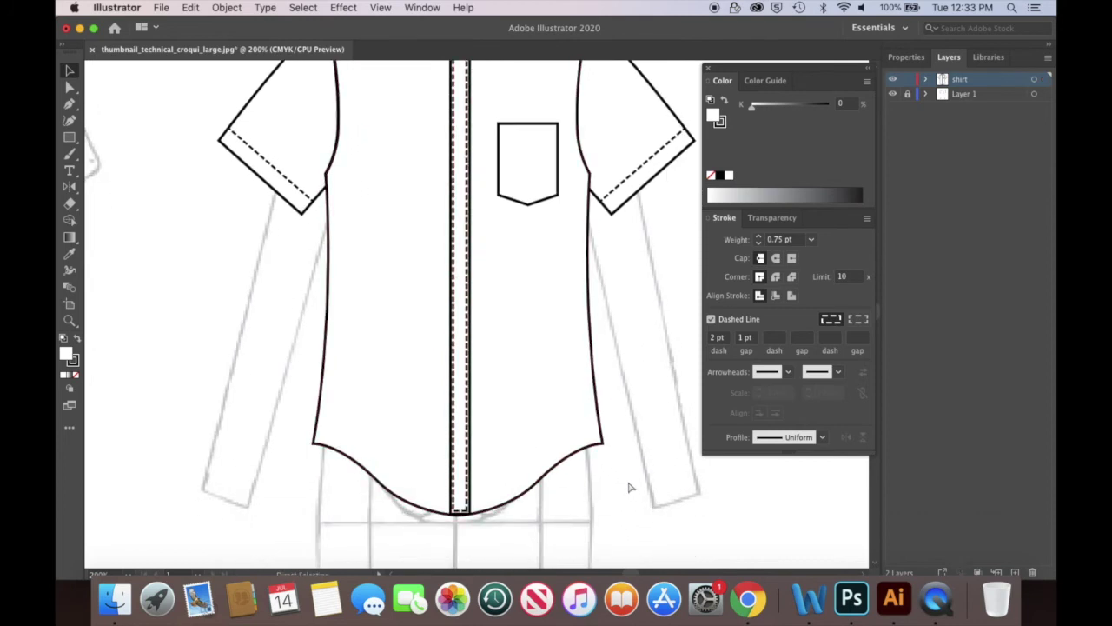
pyautogui.moveTo(527, 165); pyautogui.dragTo(521, 218)
pyautogui.press('super+equal')
pyautogui.press('super+equal')
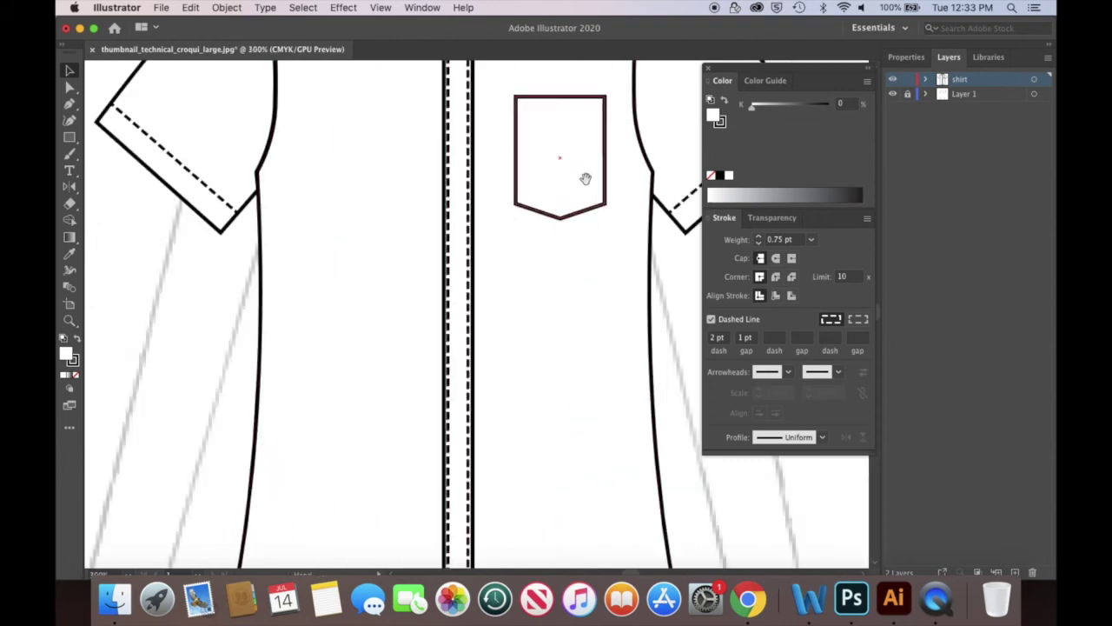
pyautogui.moveTo(584, 176); pyautogui.dragTo(509, 314)
pyautogui.press('super+equal')
pyautogui.press('p')
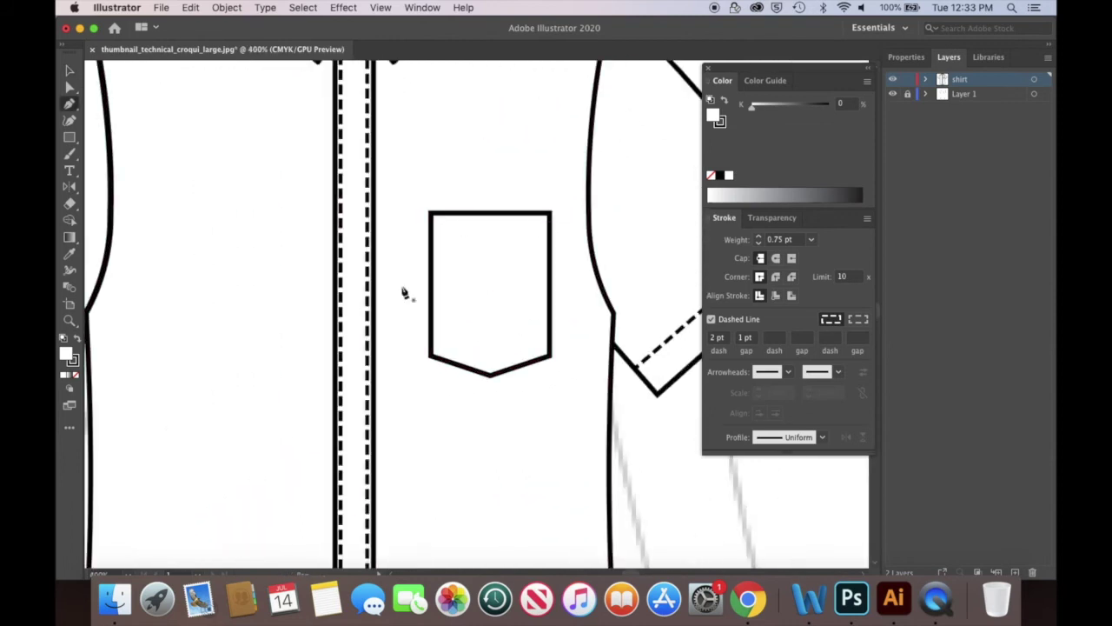
pyautogui.click(431, 236)
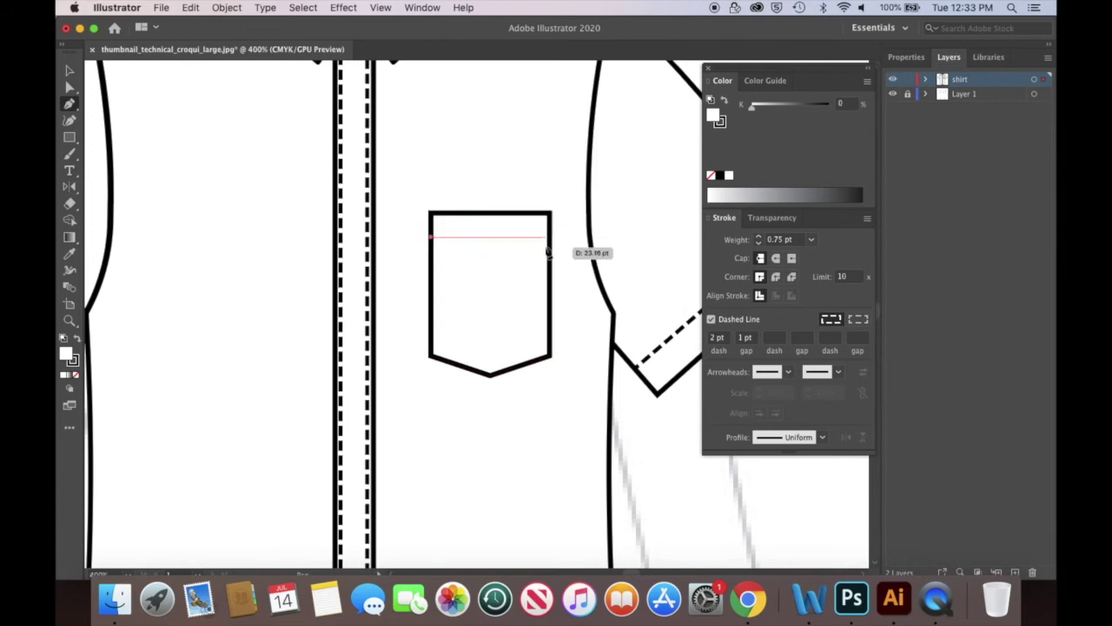
pyautogui.click(547, 236)
# Duplicate the chest pocket outline below the original and give the copy the pocket line's dashed stitch style.
pyautogui.press('v')
pyautogui.moveTo(437, 308); pyautogui.dragTo(446, 442)
pyautogui.click(70, 255)
pyautogui.click(487, 237)
pyautogui.press('v')
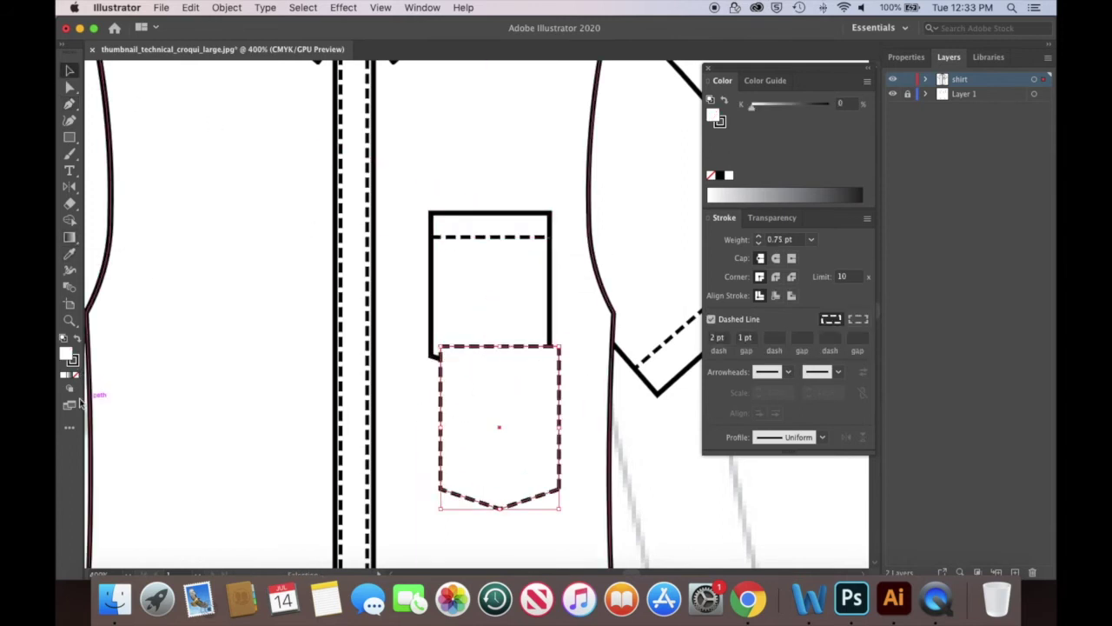
# Remove the dashed pocket copy's fill and fit it just inside the pocket outline.
pyautogui.click(76, 376)
pyautogui.moveTo(478, 346); pyautogui.dragTo(476, 215)
pyautogui.moveTo(556, 296); pyautogui.dragTo(545, 294)
pyautogui.moveTo(491, 377); pyautogui.dragTo(493, 369)
pyautogui.click(601, 261)
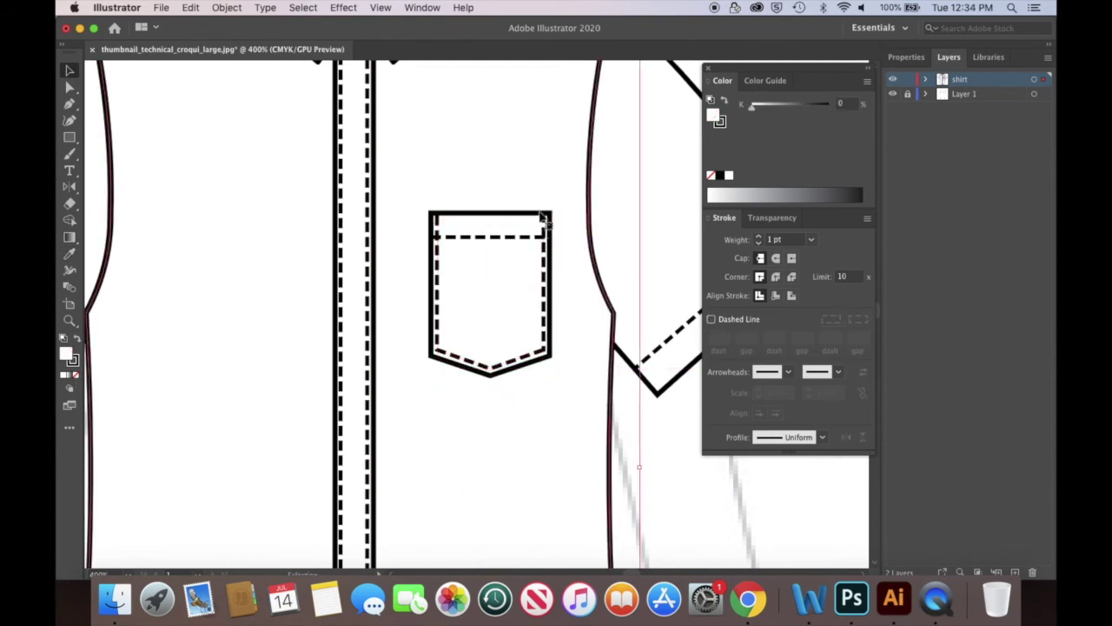
# Add short diagonal dashed reinforcement stitches at the pocket's two upper corners.
pyautogui.click(441, 231)
pyautogui.press('i')
pyautogui.click(576, 192)
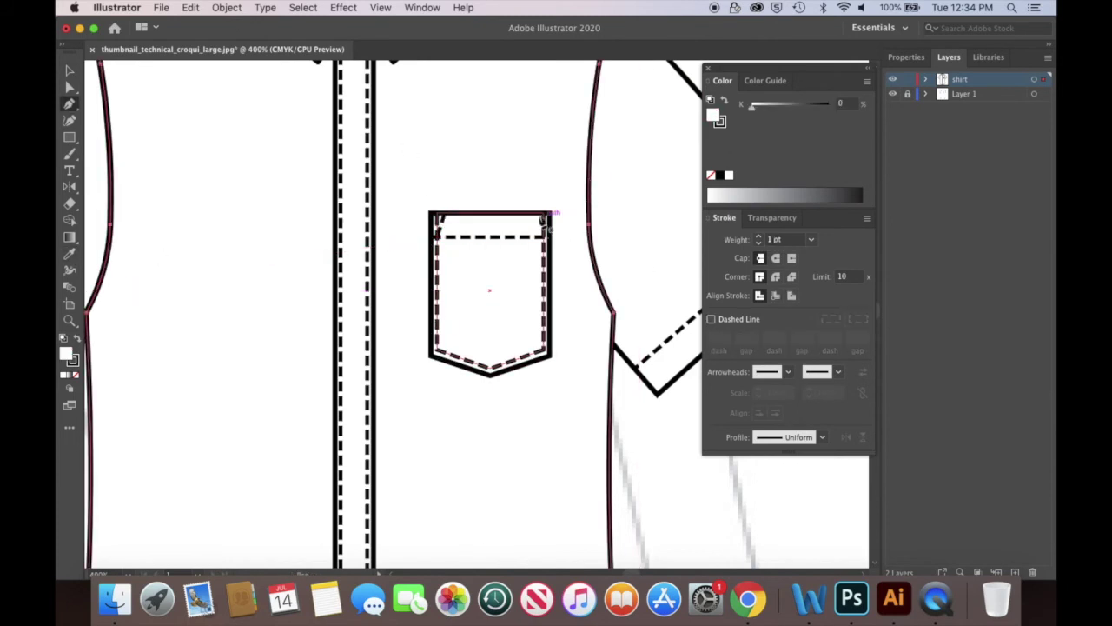
pyautogui.press('v')
pyautogui.click(449, 156)
# Duplicate the shirt body outline onto the empty area beside the shirt, near the croqui's other figure.
pyautogui.press('super+minus')
pyautogui.press('super+minus')
pyautogui.press('super+minus')
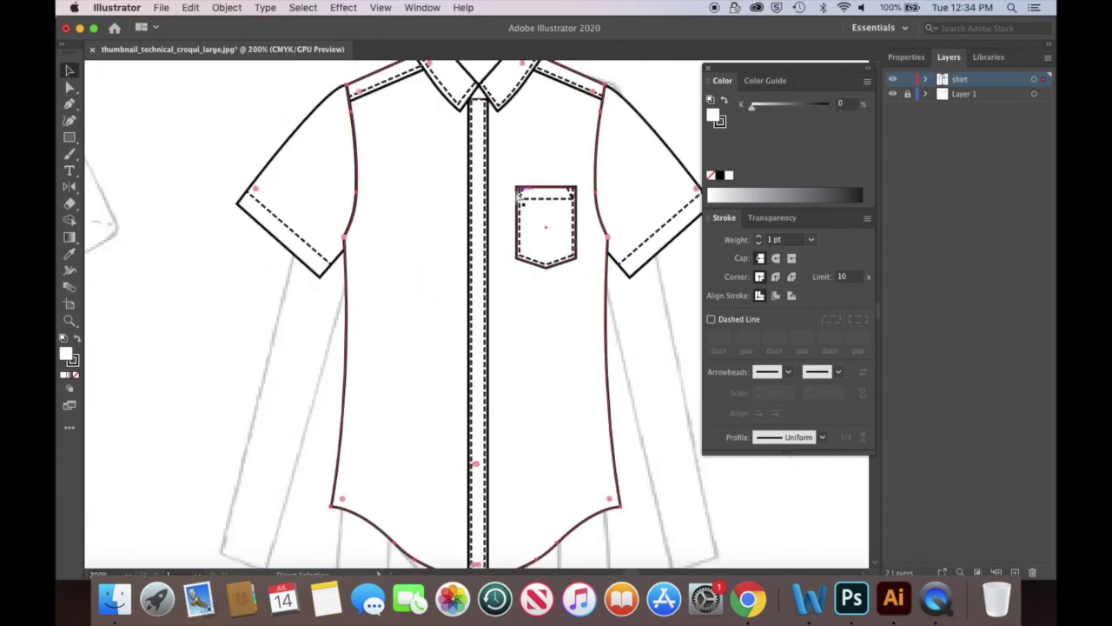
pyautogui.press('a')
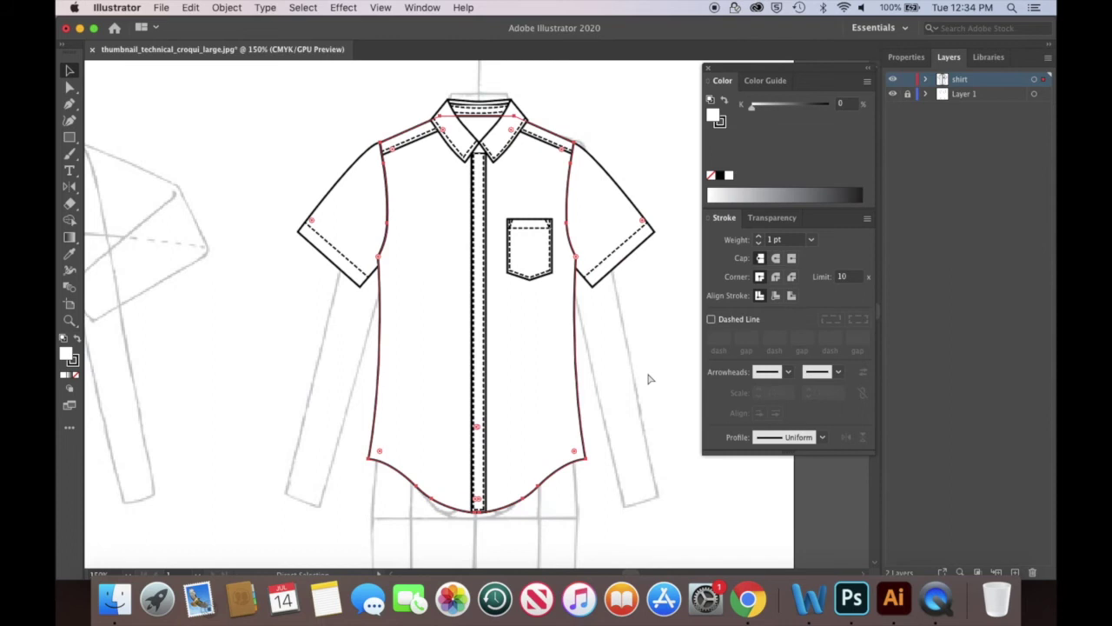
pyautogui.press('super+plus')
pyautogui.press('super+plus')
pyautogui.moveTo(558, 408); pyautogui.dragTo(464, 92)
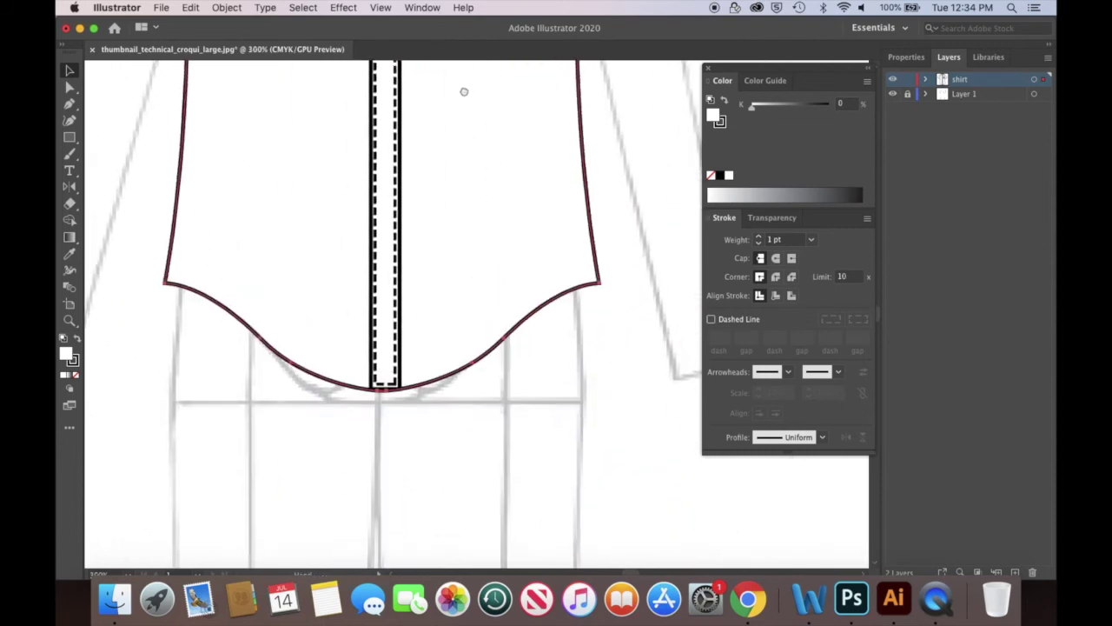
pyautogui.press('super+minus')
pyautogui.moveTo(609, 432); pyautogui.dragTo(571, 315)
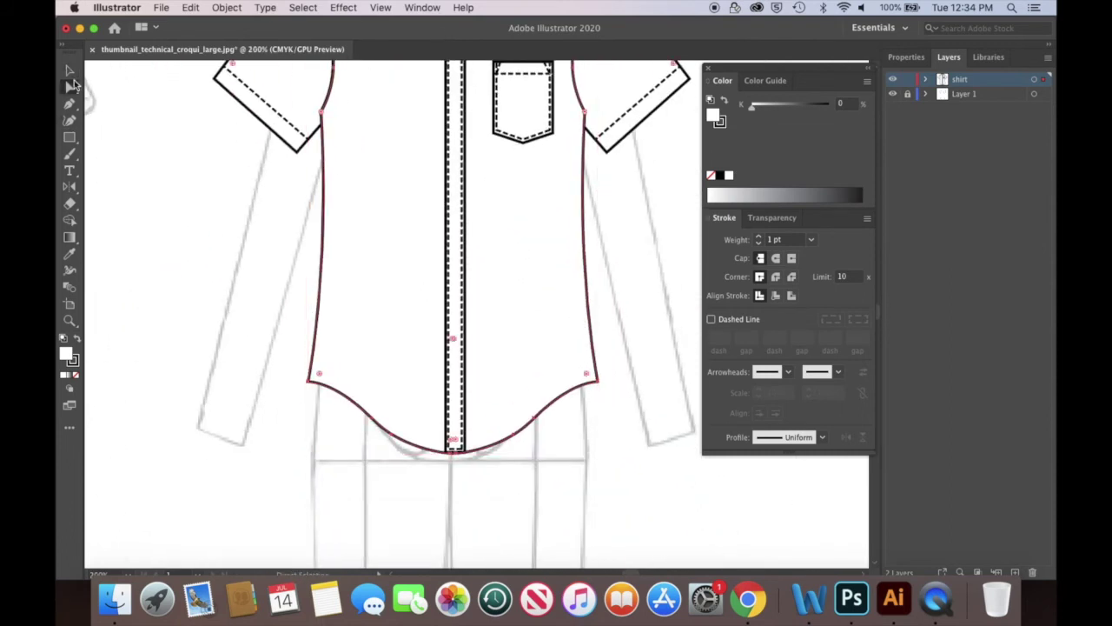
pyautogui.moveTo(291, 386); pyautogui.dragTo(616, 499)
pyautogui.press('v')
pyautogui.press('super+minus')
pyautogui.press('super+minus')
pyautogui.moveTo(500, 375); pyautogui.dragTo(278, 443)
# Delete the copied body's anchor points above the hem so that only the curved hem line is kept.
pyautogui.moveTo(232, 226); pyautogui.dragTo(273, 258)
pyautogui.moveTo(280, 403); pyautogui.dragTo(280, 400)
pyautogui.press('Delete')
pyautogui.click(266, 384)
pyautogui.click(70, 87)
pyautogui.moveTo(192, 336); pyautogui.dragTo(214, 329)
pyautogui.press('Delete')
pyautogui.moveTo(315, 324); pyautogui.dragTo(345, 329)
pyautogui.press('Delete')
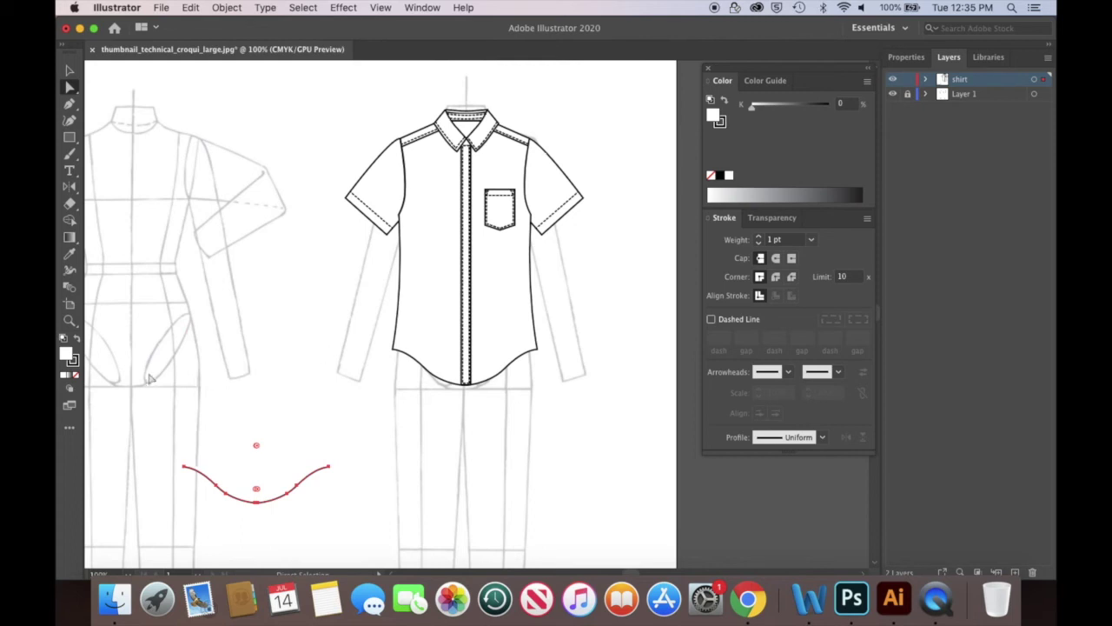
# Remove the hem curve's fill and place it just above the shirt's bottom edge, parallel to it.
pyautogui.click(71, 70)
pyautogui.moveTo(241, 501); pyautogui.dragTo(442, 380)
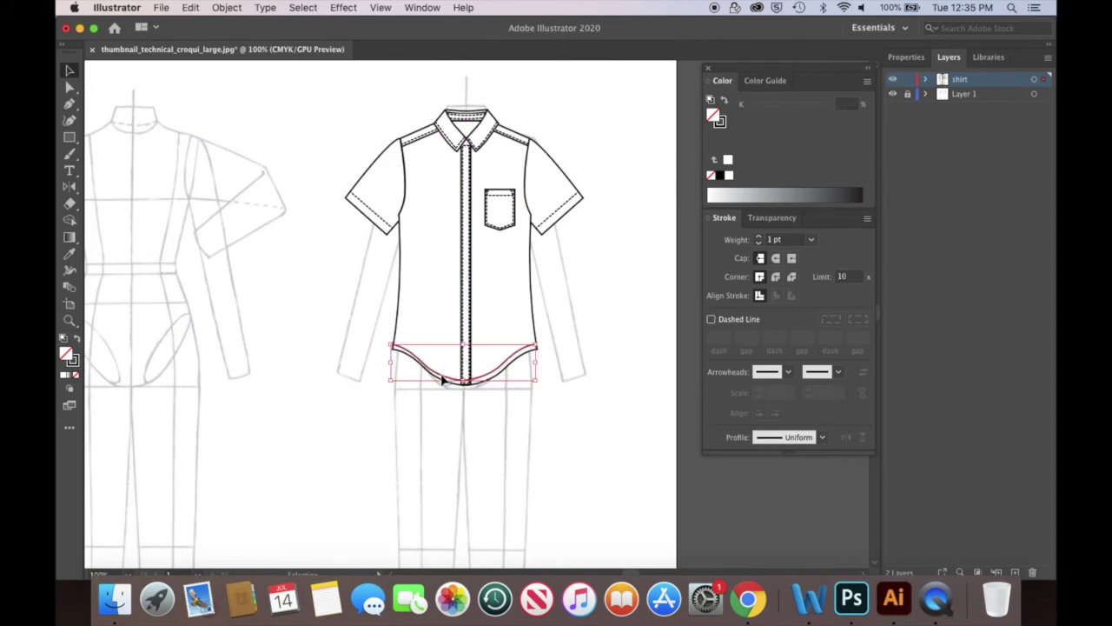
pyautogui.press('super+equal')
pyautogui.press('super+equal')
pyautogui.press('super+equal')
pyautogui.moveTo(512, 416); pyautogui.dragTo(475, 430)
pyautogui.moveTo(452, 377); pyautogui.dragTo(455, 381)
# Adjust the hem curve's anchor points so its end meets the side seam and its bend follows the shirt's edge.
pyautogui.click(73, 86)
pyautogui.moveTo(296, 331); pyautogui.dragTo(300, 332)
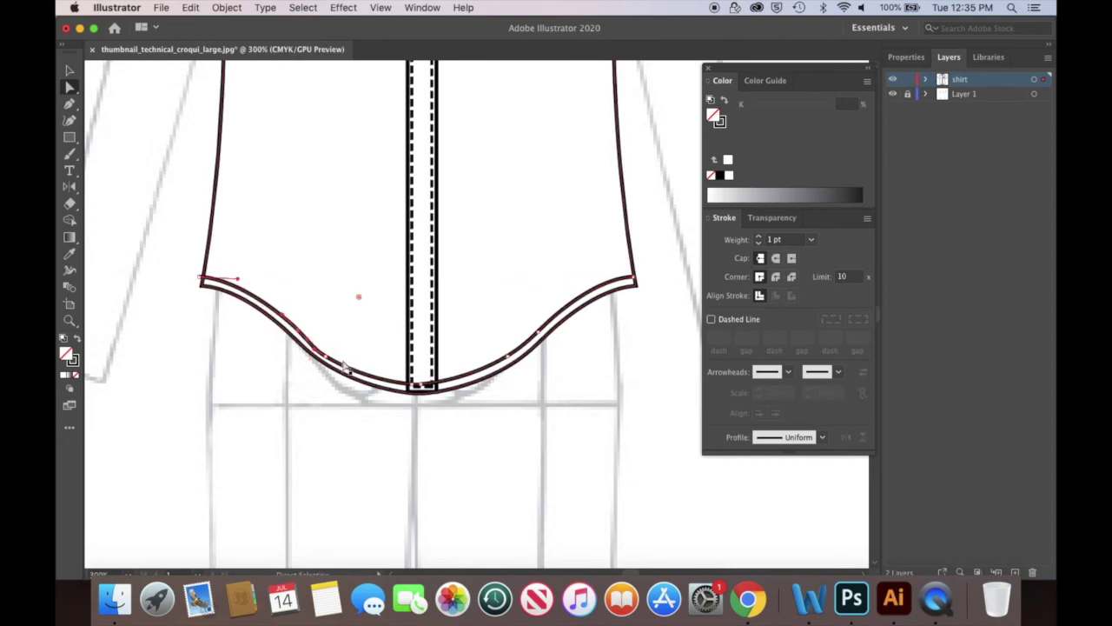
pyautogui.moveTo(201, 277); pyautogui.dragTo(204, 277)
pyautogui.click(358, 391)
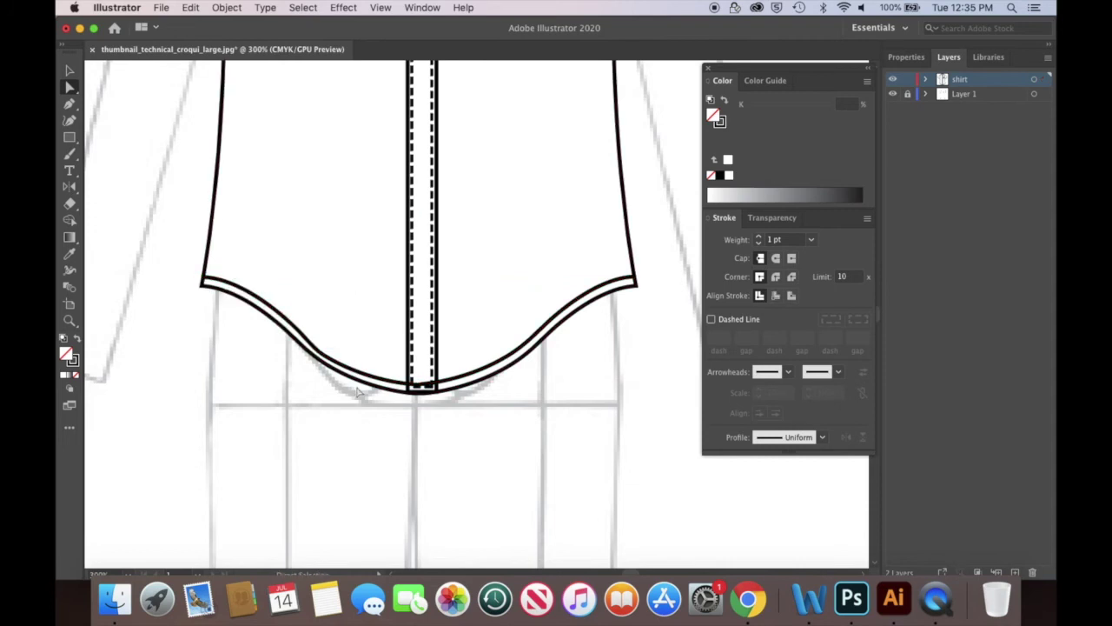
pyautogui.moveTo(322, 352); pyautogui.dragTo(329, 356)
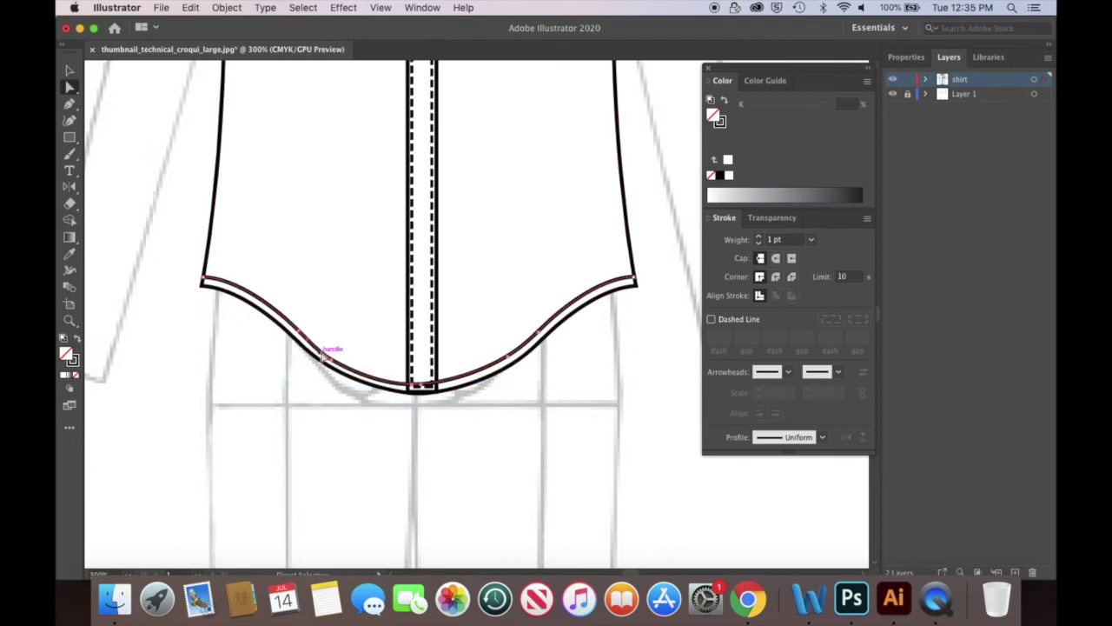
# Give the hem curve the placket stitching's style: 0.75 pt stroke, dashed 2 pt with a 1 pt gap.
pyautogui.click(70, 254)
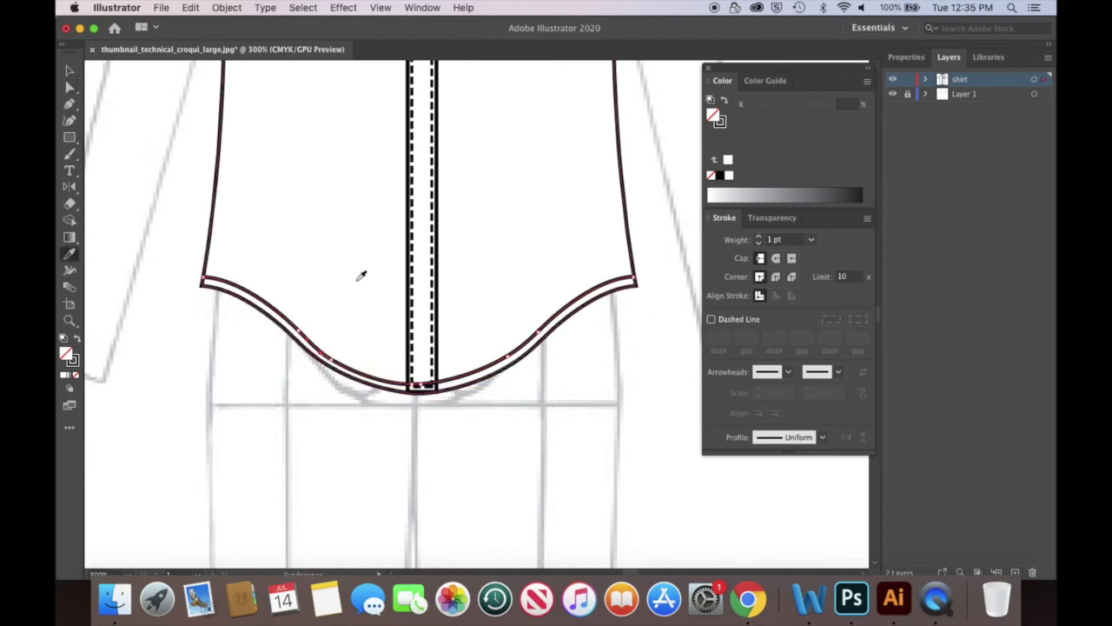
pyautogui.click(417, 272)
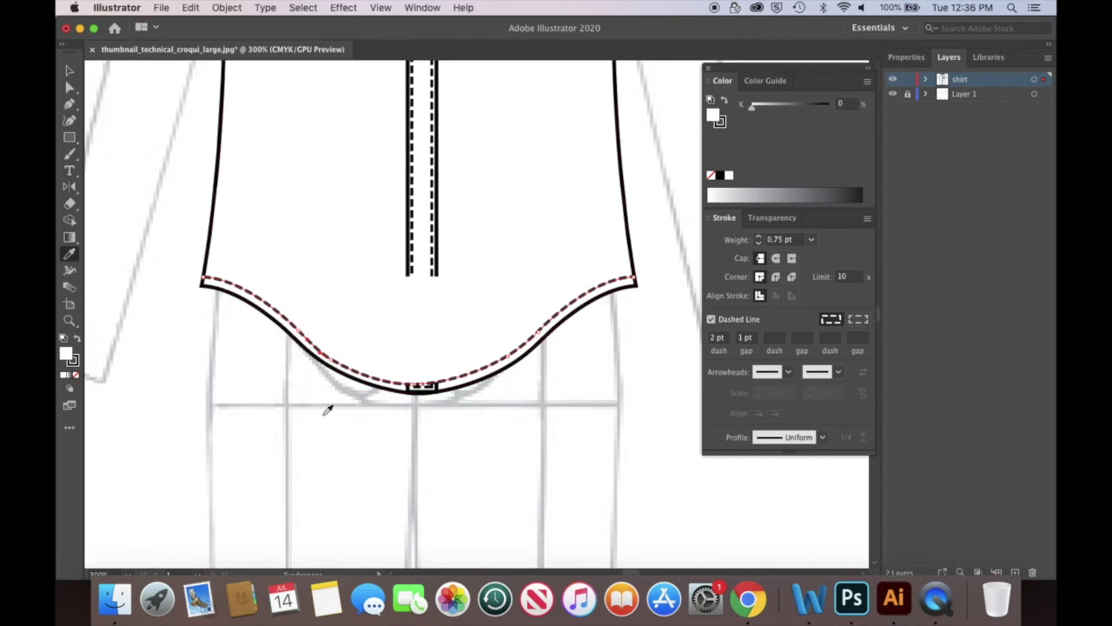
pyautogui.press('v')
pyautogui.click(296, 479)
pyautogui.press('super+minus')
pyautogui.press('super+minus')
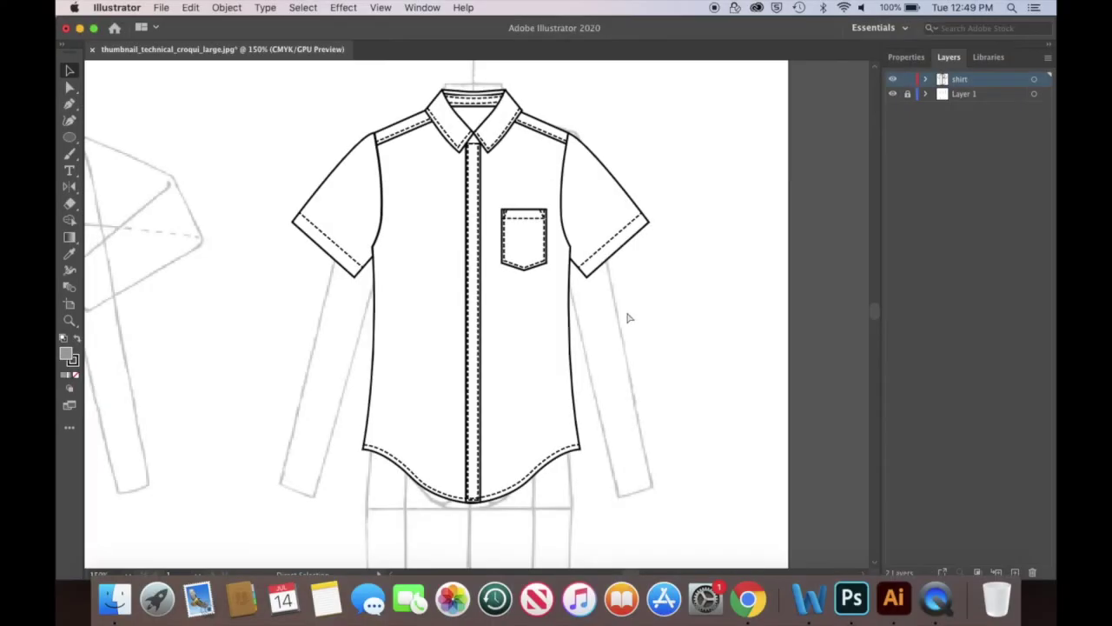
# Duplicate the hem stitch line just below the shirt's edge and give the copy the shirt body's solid outline and white fill.
pyautogui.click(522, 489)
pyautogui.moveTo(522, 489); pyautogui.dragTo(440, 508)
pyautogui.click(69, 252)
pyautogui.click(483, 368)
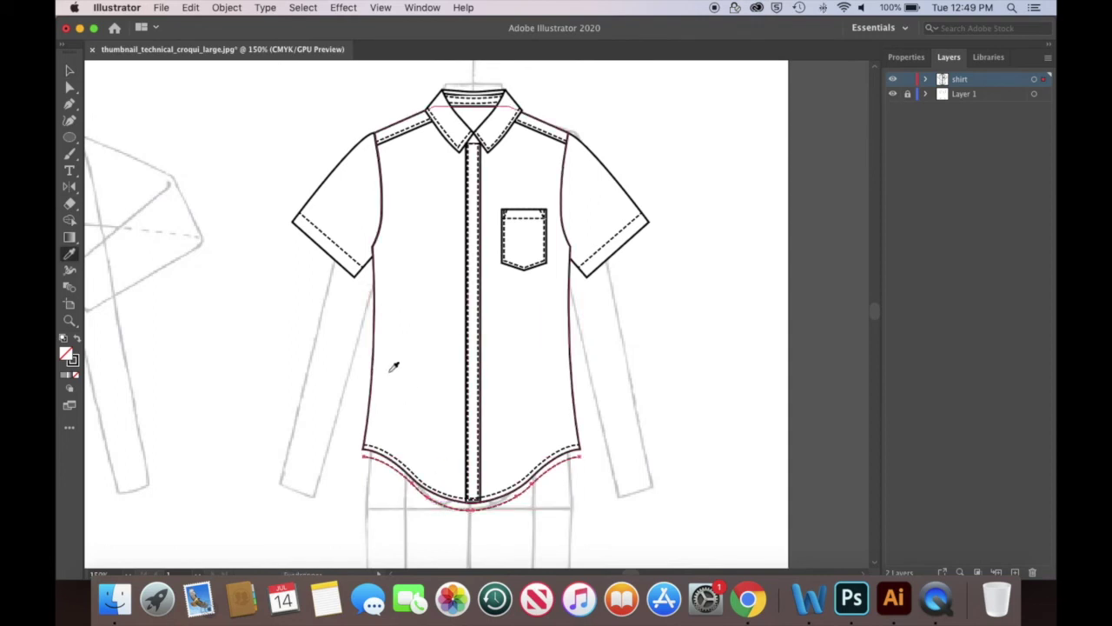
# Move both end points of the lower hem copy up to the shirt's side-seam corners.
pyautogui.click(70, 87)
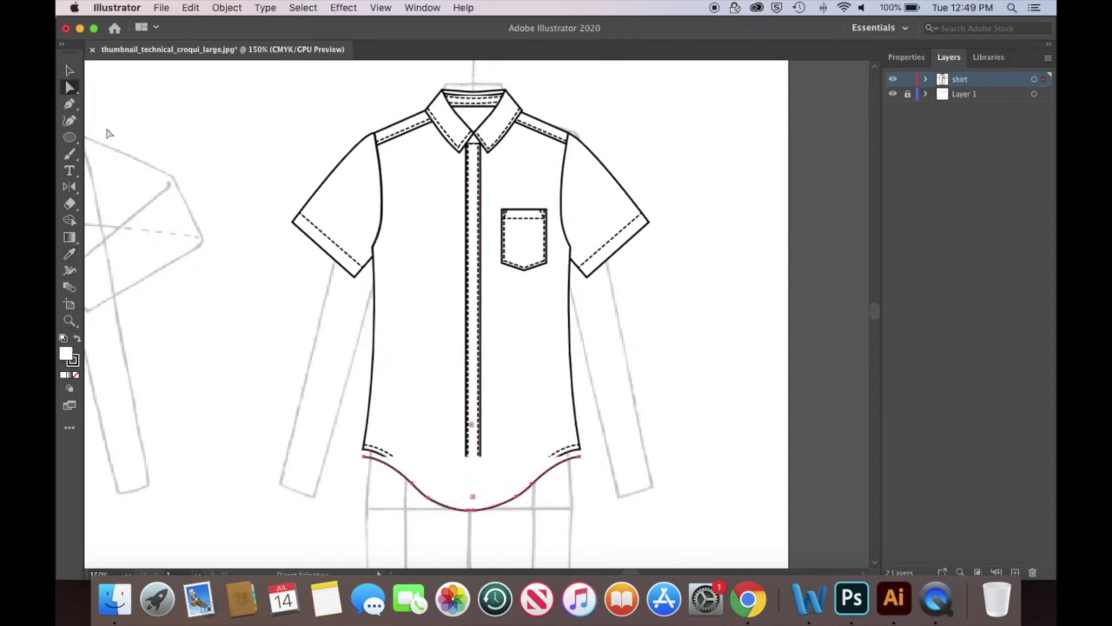
pyautogui.press('super+equal')
pyautogui.press('super+equal')
pyautogui.moveTo(264, 262); pyautogui.dragTo(261, 245)
pyautogui.moveTo(694, 260); pyautogui.dragTo(695, 245)
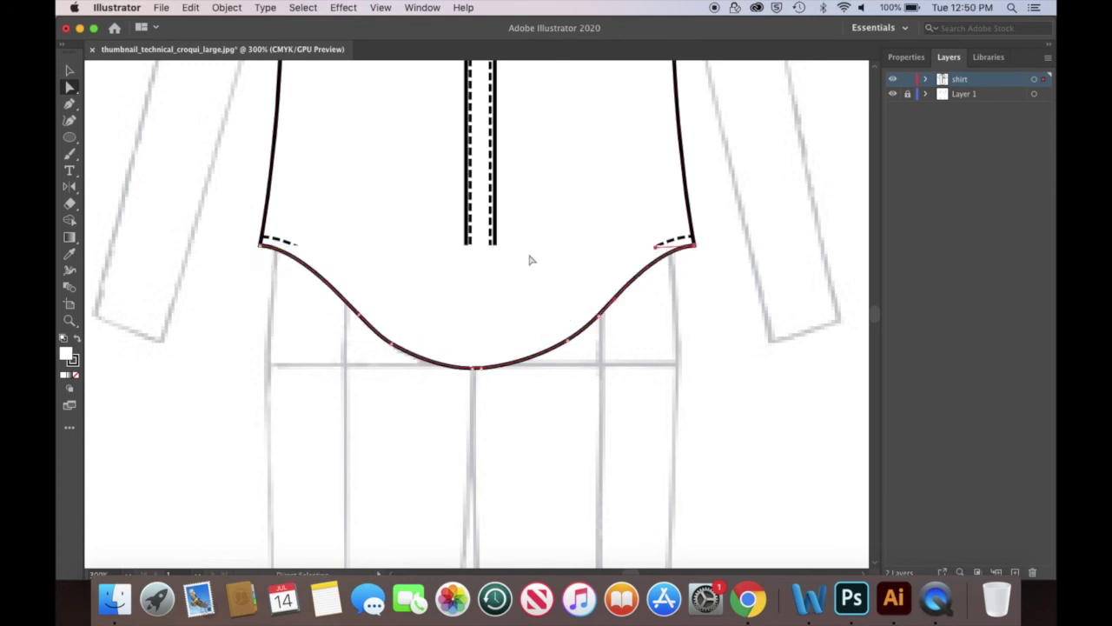
# Send the lower back-hem shape behind the rest of the shirt.
pyautogui.click(69, 73)
pyautogui.moveTo(304, 383); pyautogui.dragTo(651, 286)
pyautogui.click(226, 7)
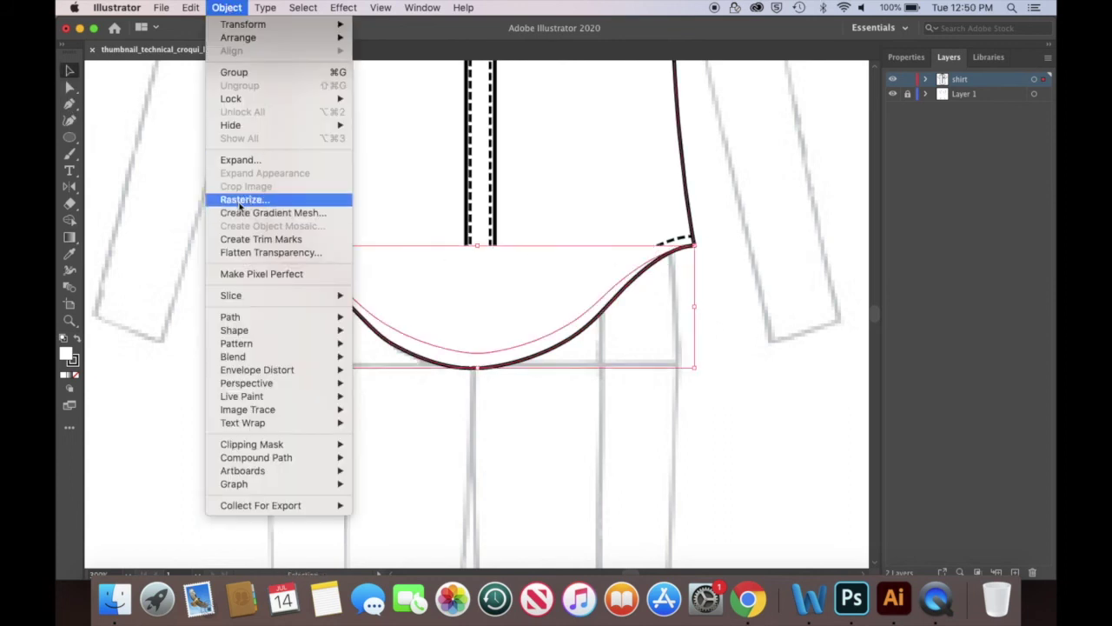
pyautogui.moveTo(252, 37)
pyautogui.click(396, 64)
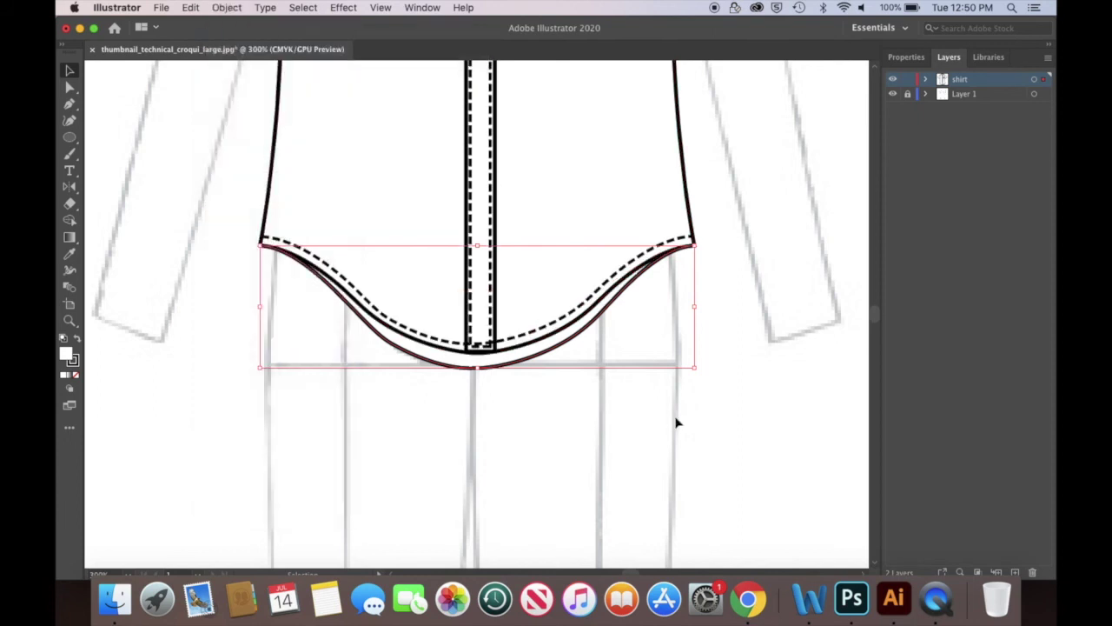
pyautogui.click(645, 453)
# Fill the back-hem shape with a linear gradient and open the gradient settings.
pyautogui.press('super+shift+F9')
pyautogui.click(485, 368)
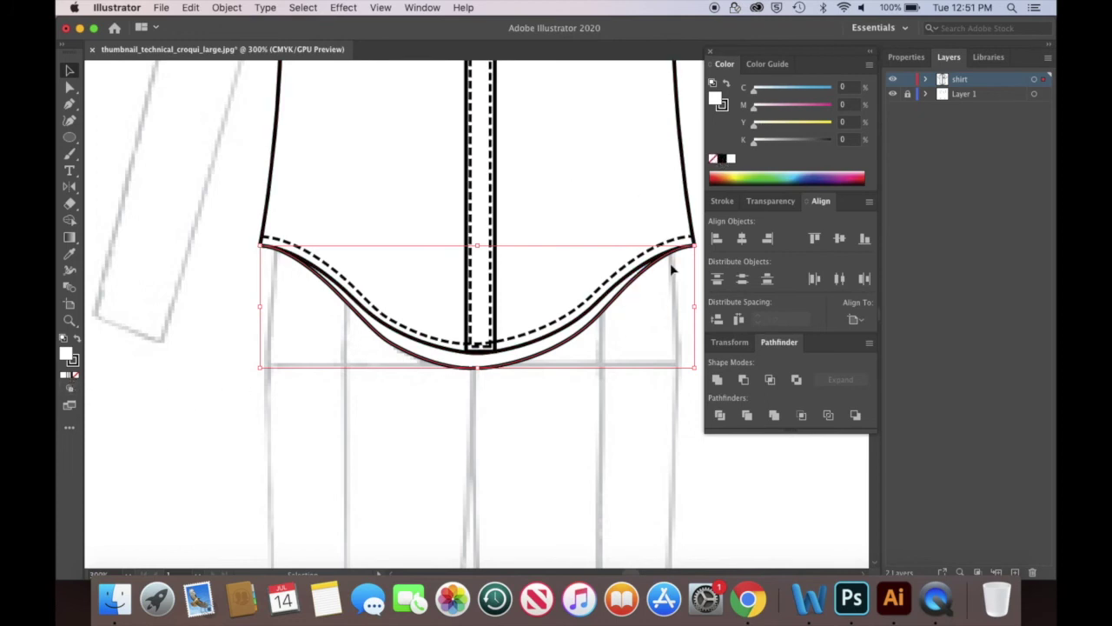
pyautogui.click(70, 377)
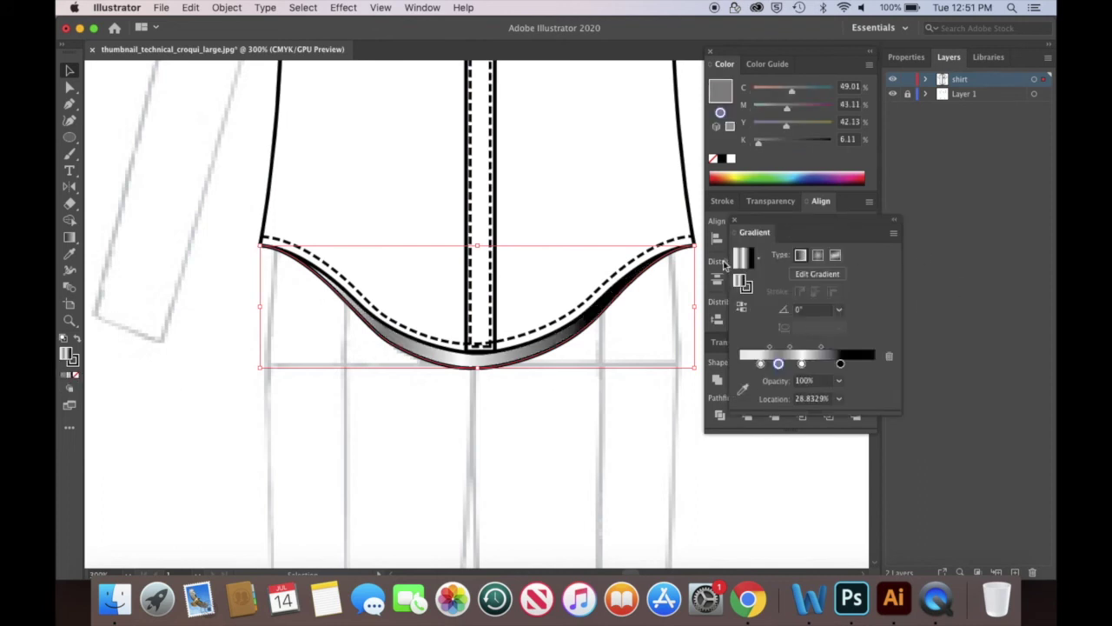
pyautogui.moveTo(786, 224); pyautogui.dragTo(805, 243)
pyautogui.click(751, 238)
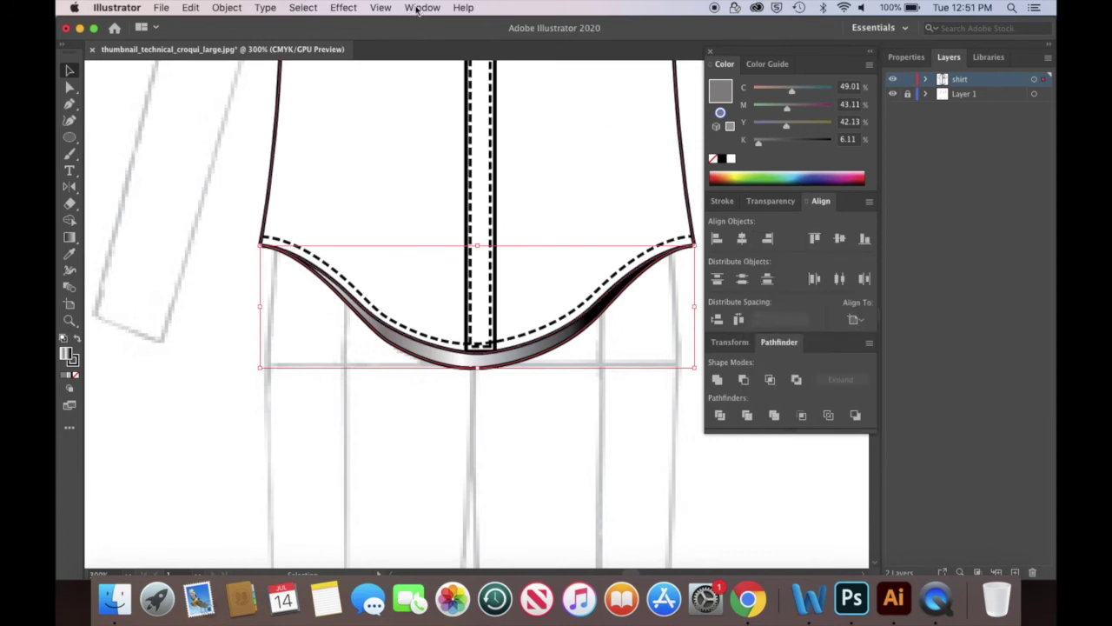
pyautogui.click(420, 8)
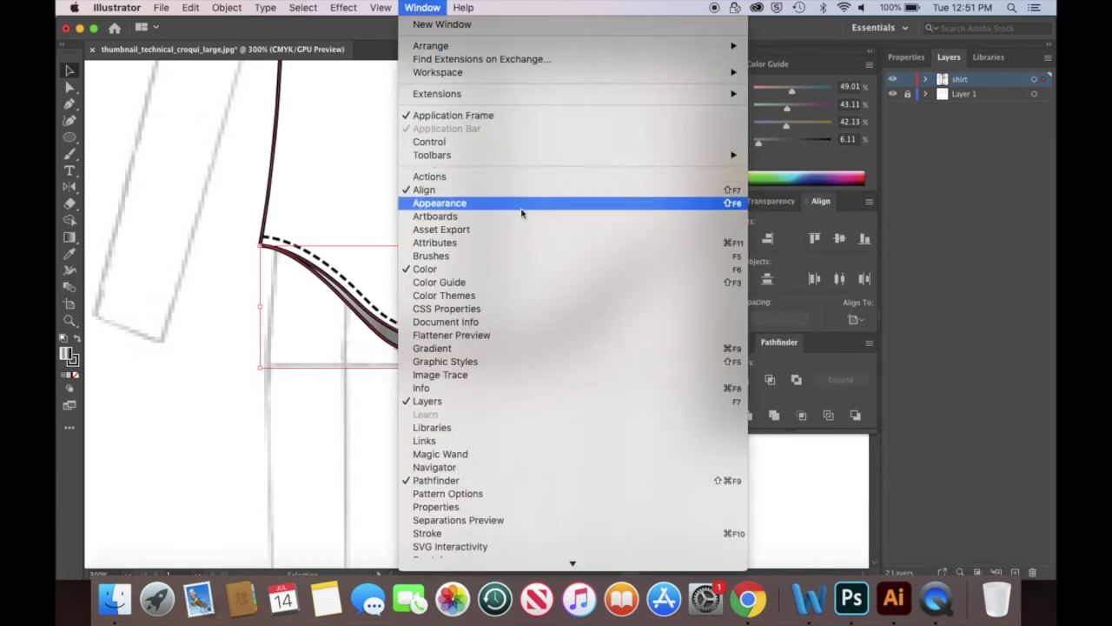
pyautogui.click(513, 348)
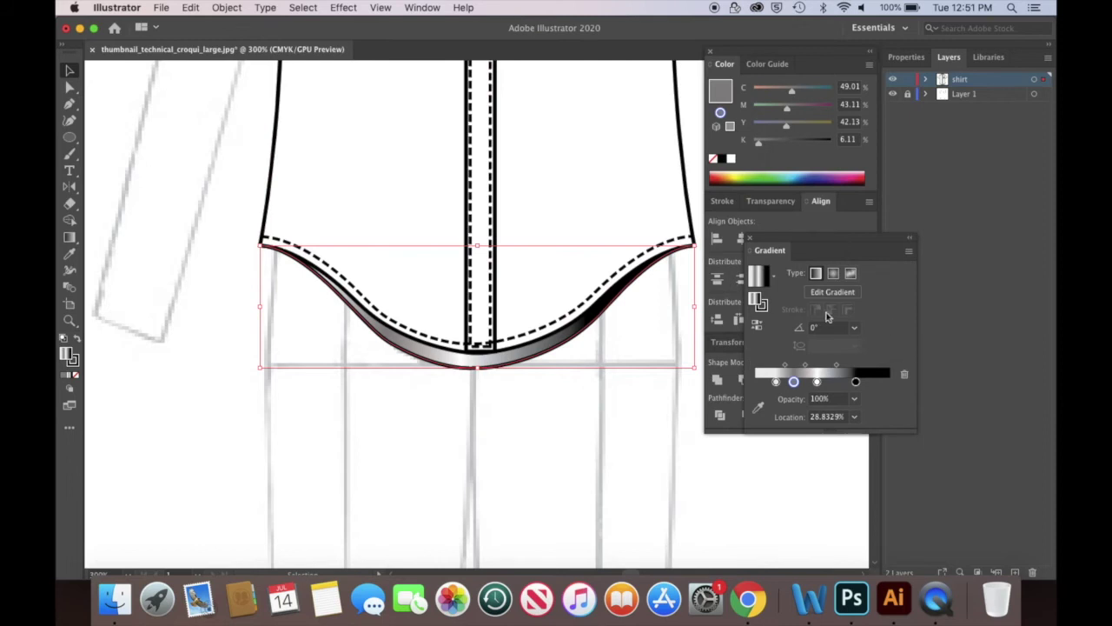
pyautogui.click(774, 276)
pyautogui.click(775, 279)
# Recolour the back-hem gradient's first stop white and move its black stop to about 95% location.
pyautogui.moveTo(776, 383); pyautogui.dragTo(769, 385)
pyautogui.doubleClick(769, 383)
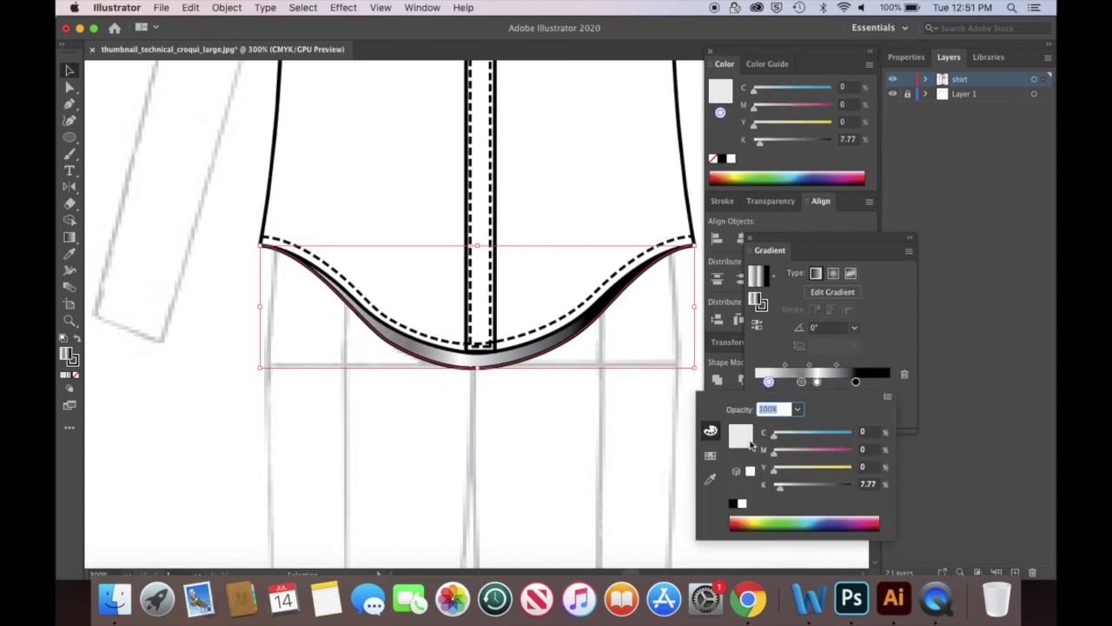
pyautogui.moveTo(786, 518); pyautogui.dragTo(789, 518)
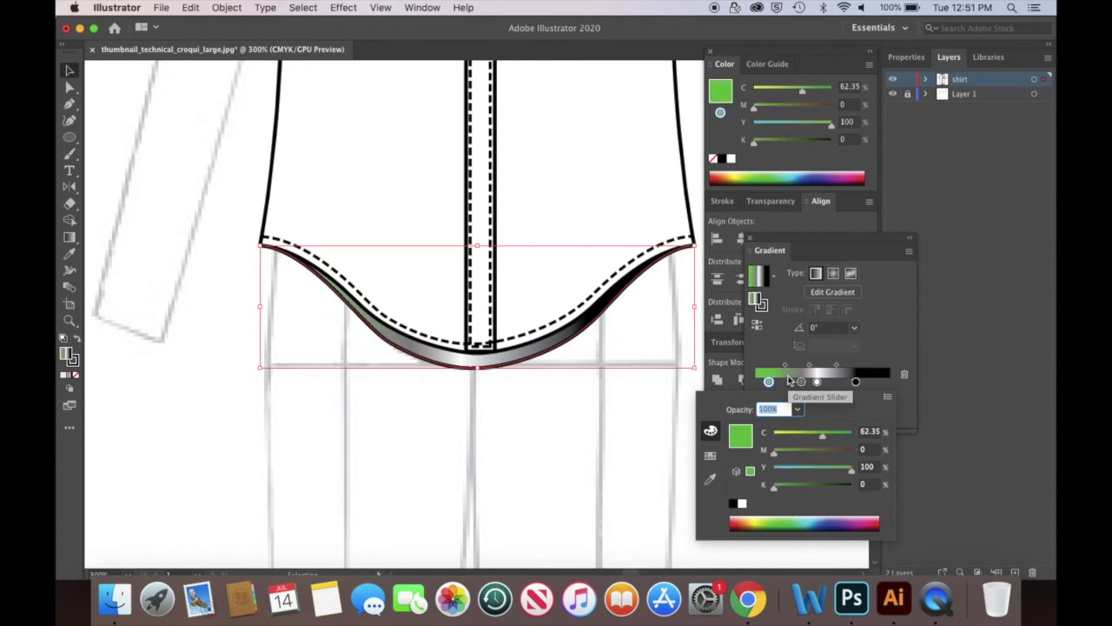
pyautogui.click(740, 502)
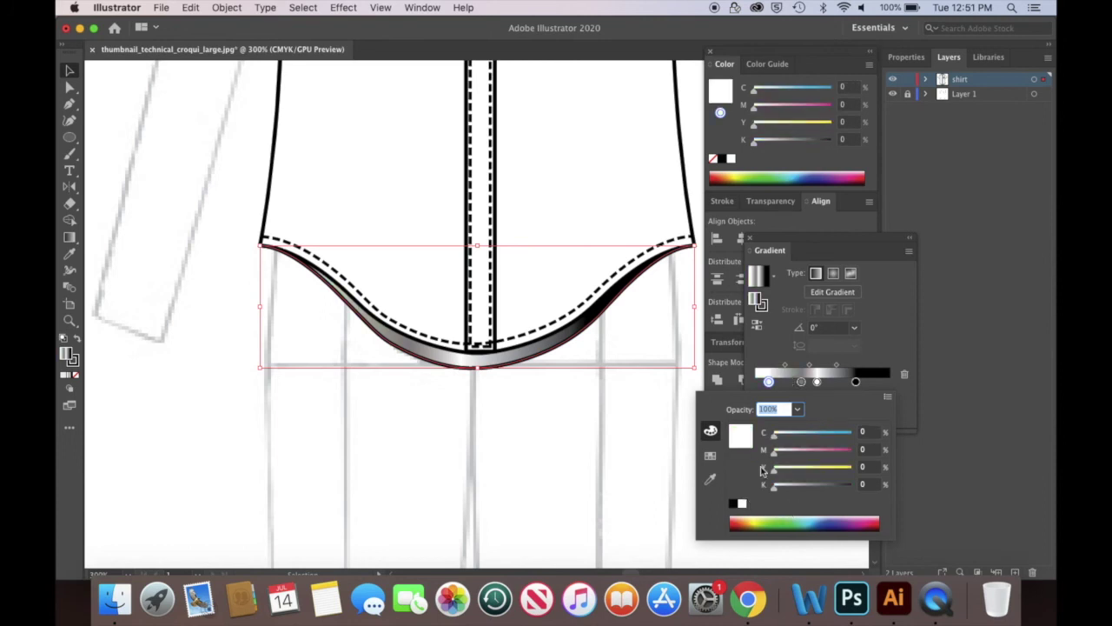
pyautogui.click(768, 383)
pyautogui.moveTo(856, 385); pyautogui.dragTo(883, 387)
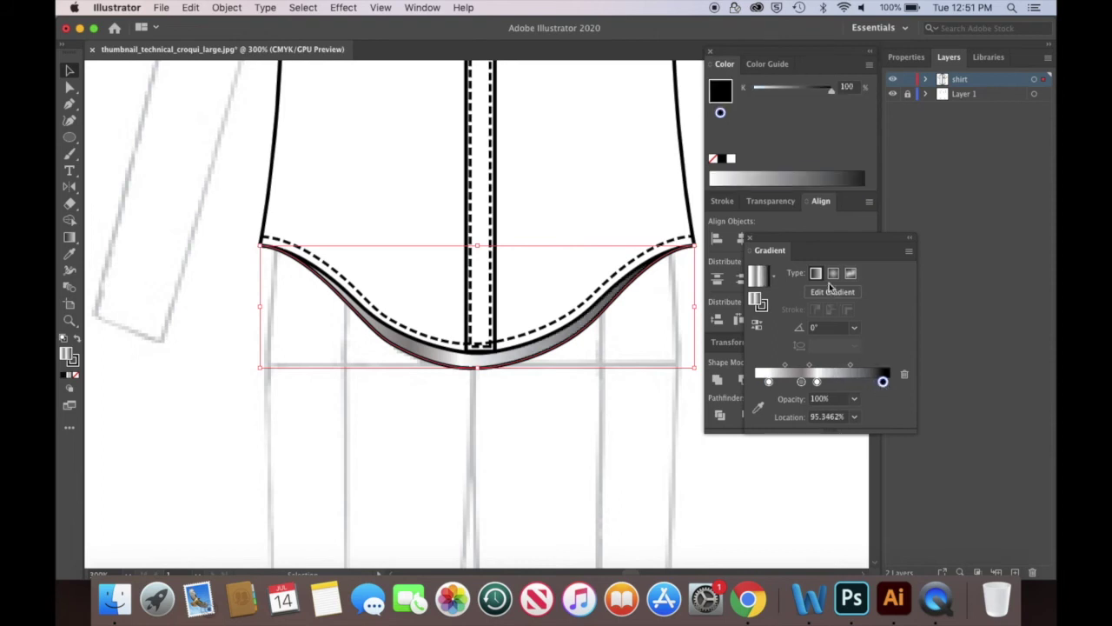
pyautogui.click(749, 237)
pyautogui.click(631, 443)
pyautogui.press('super+1')
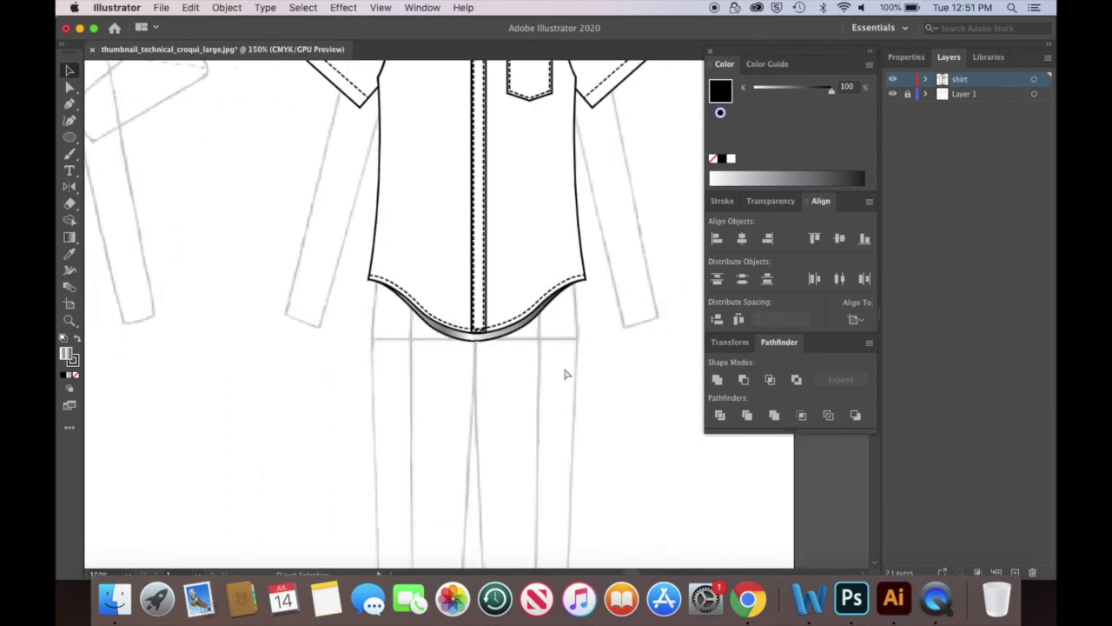
# Fill the back-hem shape with solid grey a5a5a5.
pyautogui.click(487, 394)
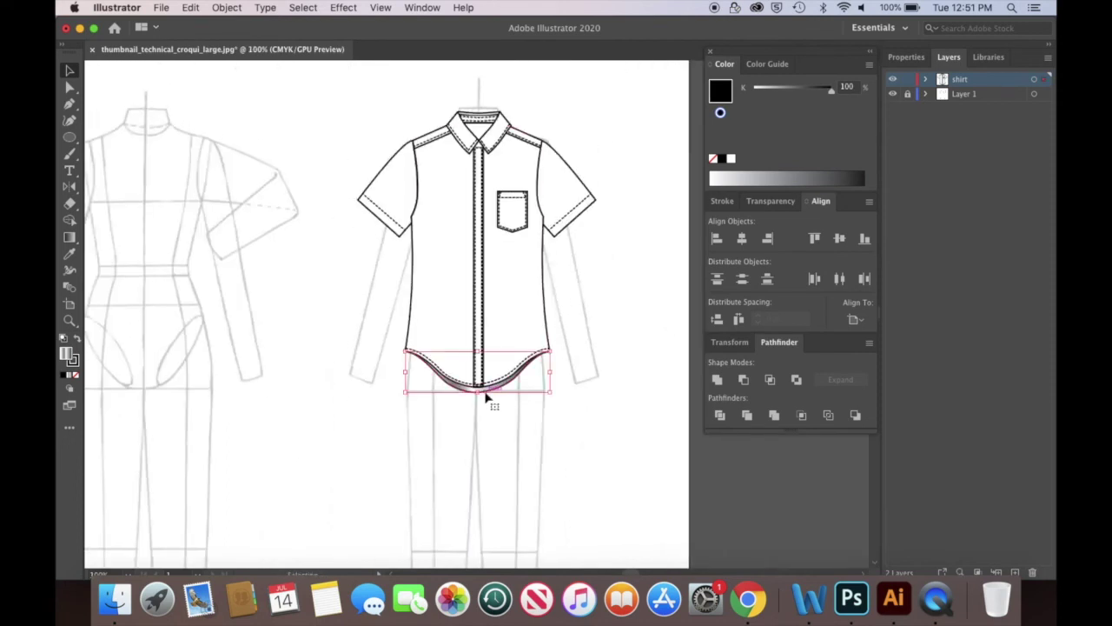
pyautogui.click(65, 376)
pyautogui.doubleClick(66, 354)
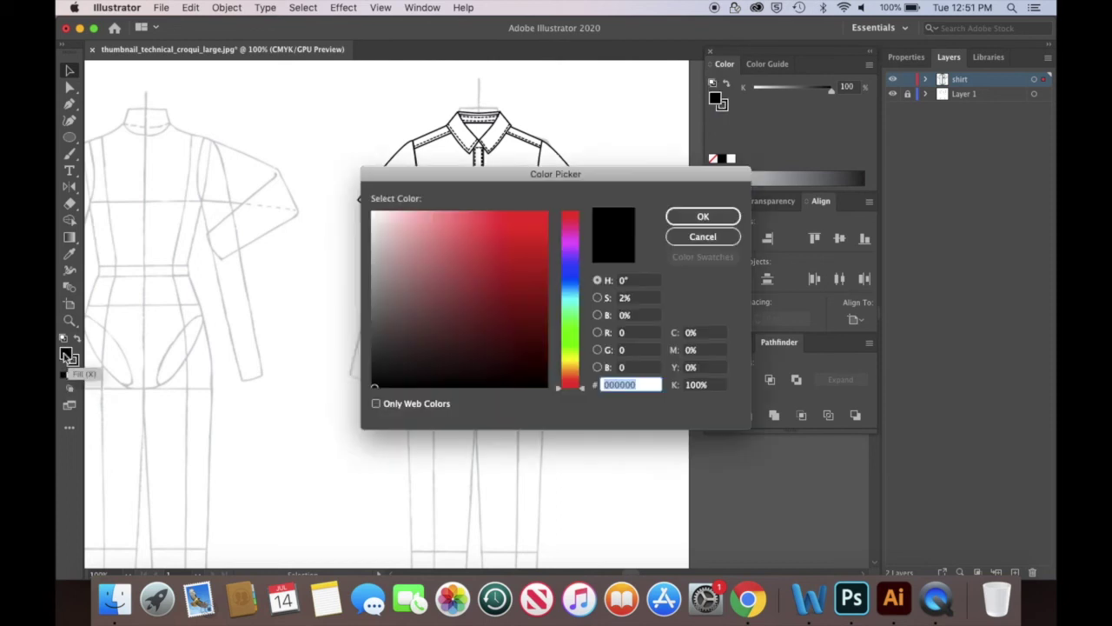
pyautogui.write('a5a5a5')
pyautogui.click(703, 216)
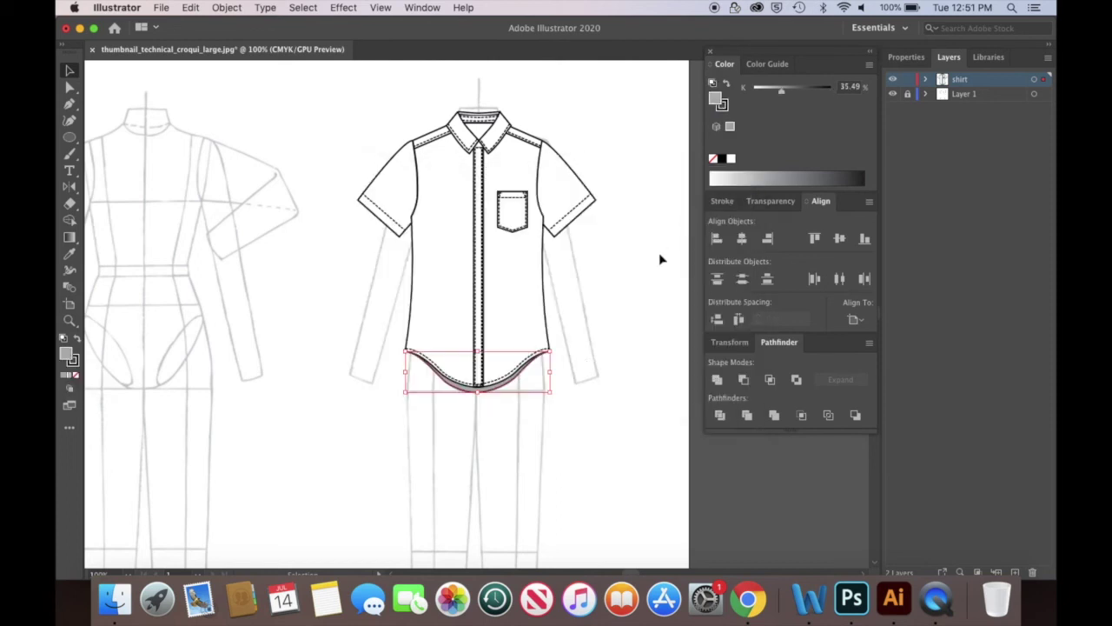
# Add a new layer named buttons above the shirt layer and lock the shirt layer.
pyautogui.press('super+equal')
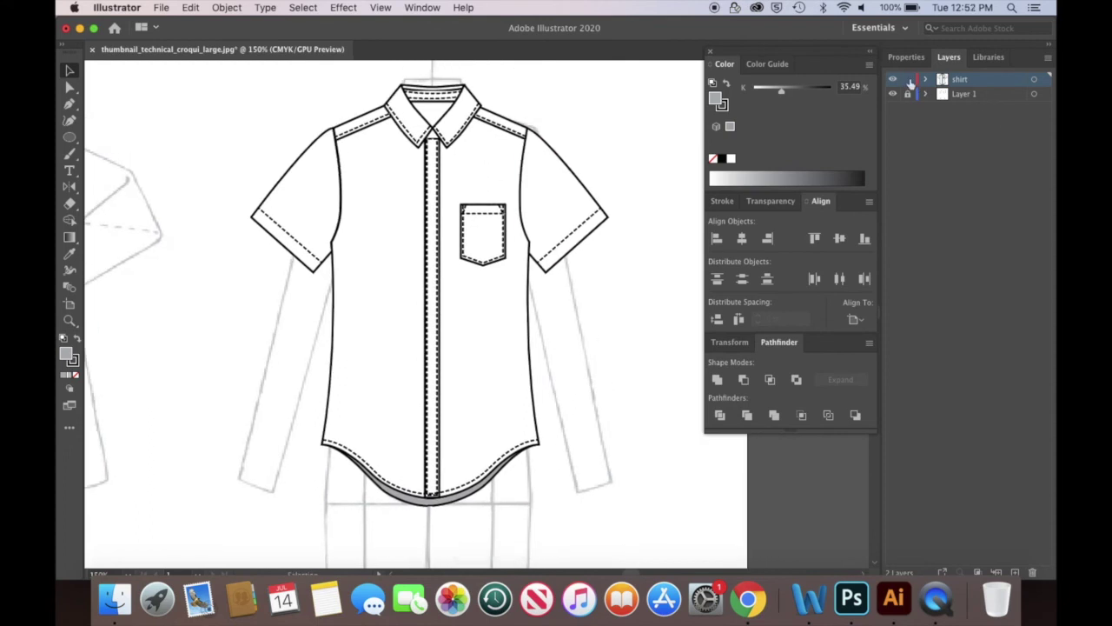
pyautogui.click(1014, 573)
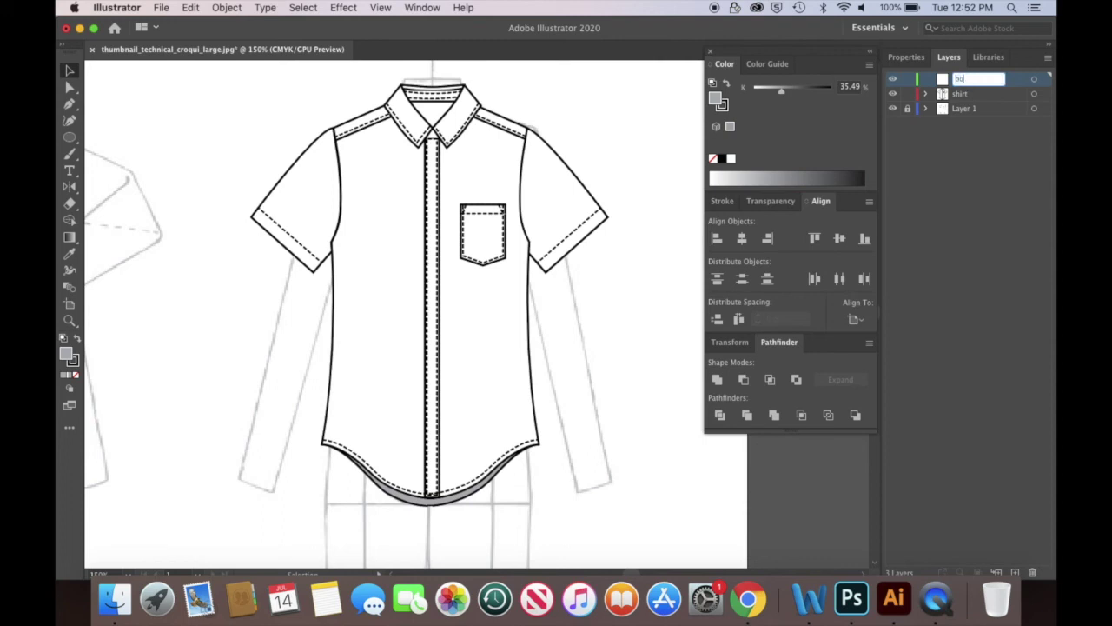
pyautogui.press('Return')
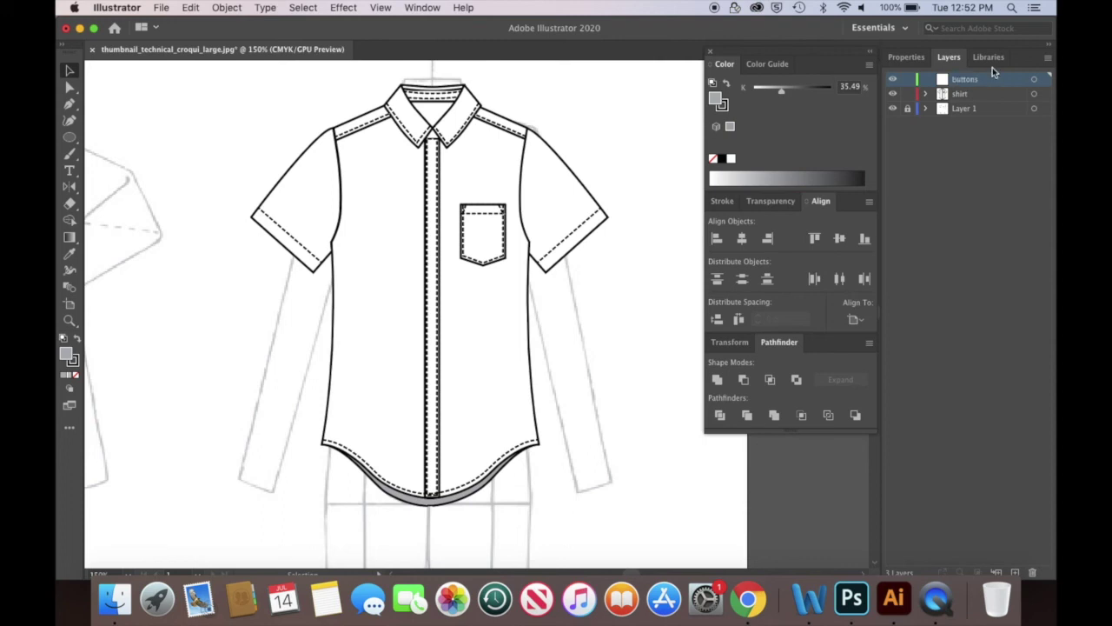
pyautogui.click(908, 94)
# Draw a small grey-filled circle with a 1 pt black outline between the collar points, just above the placket, as a button.
pyautogui.press('super+equal')
pyautogui.press('super+equal')
pyautogui.press('super+equal')
pyautogui.press('super+equal')
pyautogui.press('super+equal')
pyautogui.moveTo(443, 165); pyautogui.dragTo(476, 426)
pyautogui.moveTo(424, 146); pyautogui.dragTo(532, 477)
pyautogui.moveTo(442, 94); pyautogui.dragTo(474, 396)
pyautogui.moveTo(70, 136); pyautogui.dragTo(126, 149)
pyautogui.press('super+equal')
pyautogui.press('super+equal')
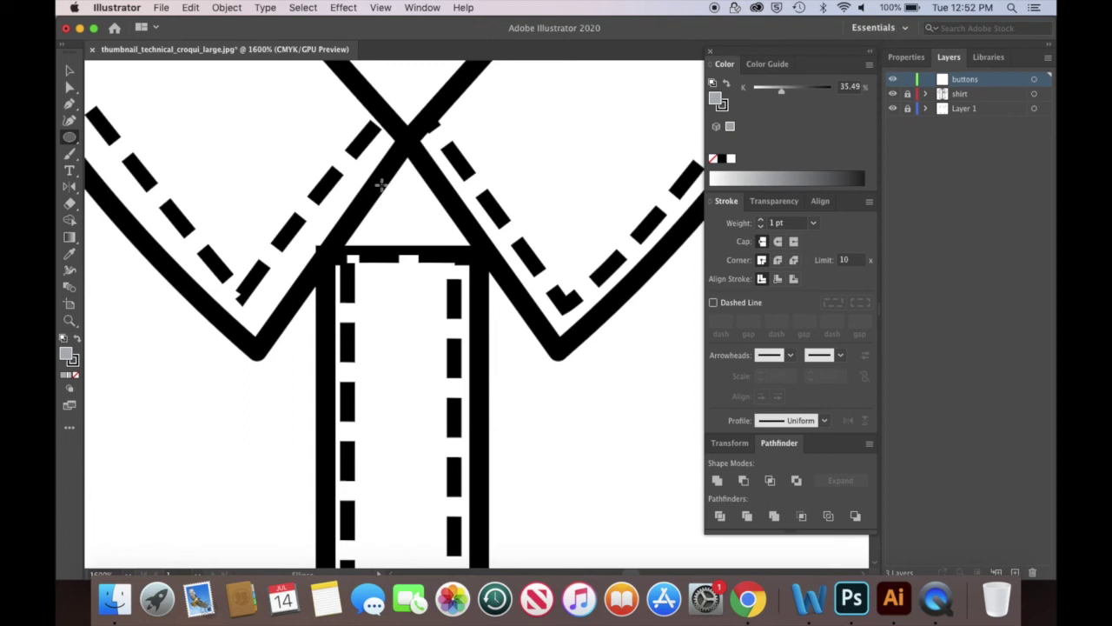
pyautogui.moveTo(382, 185); pyautogui.dragTo(450, 245)
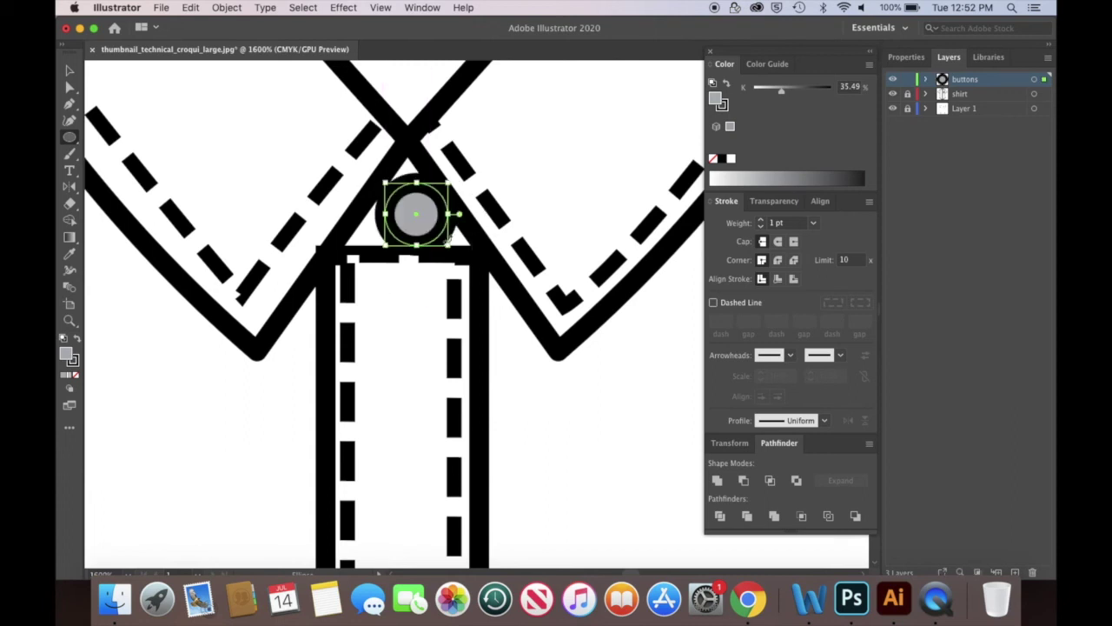
# Fill the button circle with white and nudge it to the centre of the gap between the collar points.
pyautogui.doubleClick(66, 356)
pyautogui.click(372, 212)
pyautogui.click(697, 214)
pyautogui.press('v')
pyautogui.moveTo(422, 216); pyautogui.dragTo(414, 214)
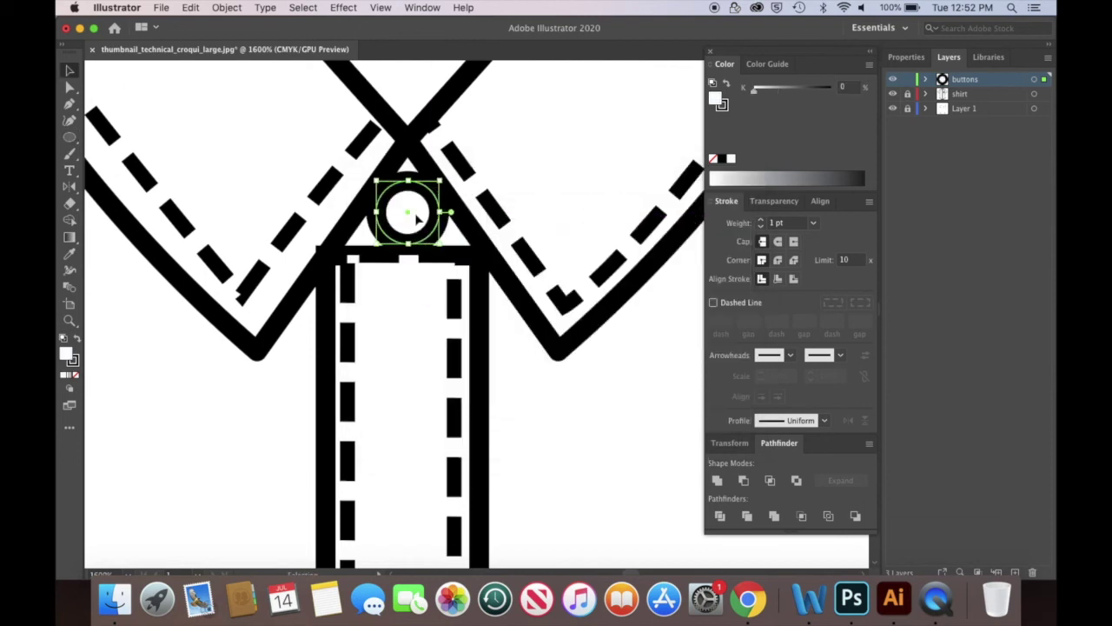
# Set the button circle's outline weight to 0.75 pt.
pyautogui.click(814, 225)
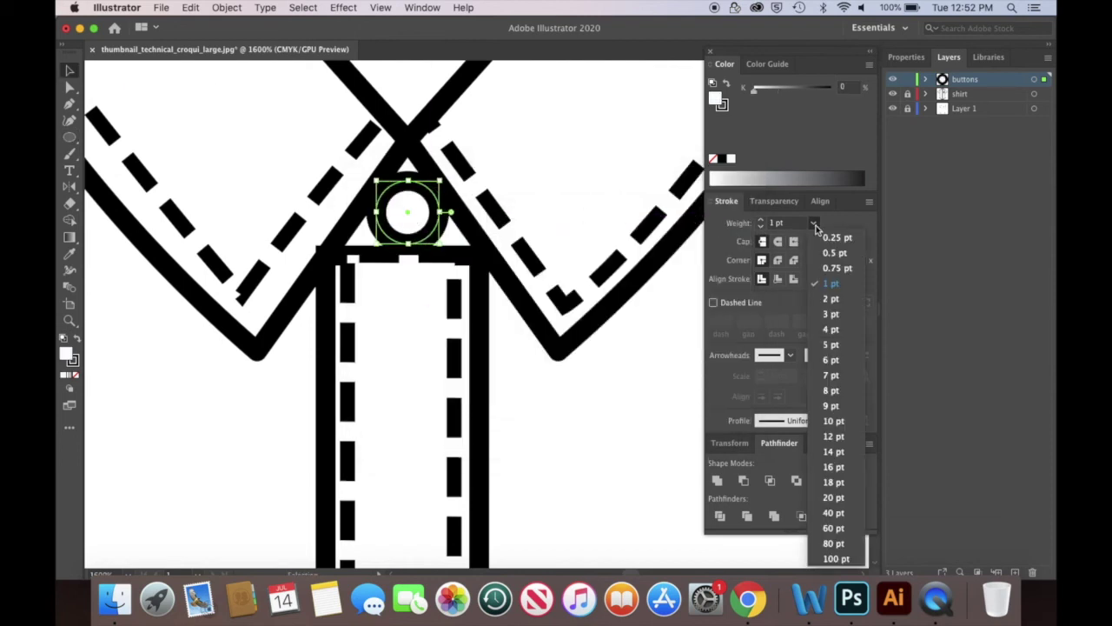
pyautogui.click(830, 265)
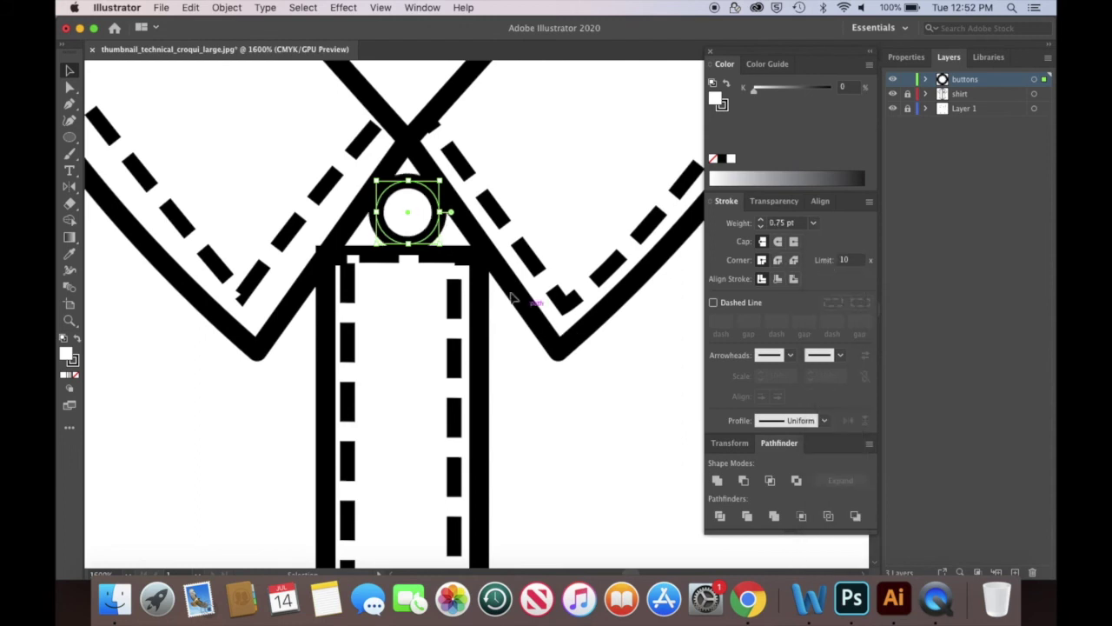
pyautogui.click(642, 403)
# Draw a narrow horizontal rectangle with no fill across the middle of the button as its buttonhole.
pyautogui.moveTo(70, 137); pyautogui.dragTo(122, 138)
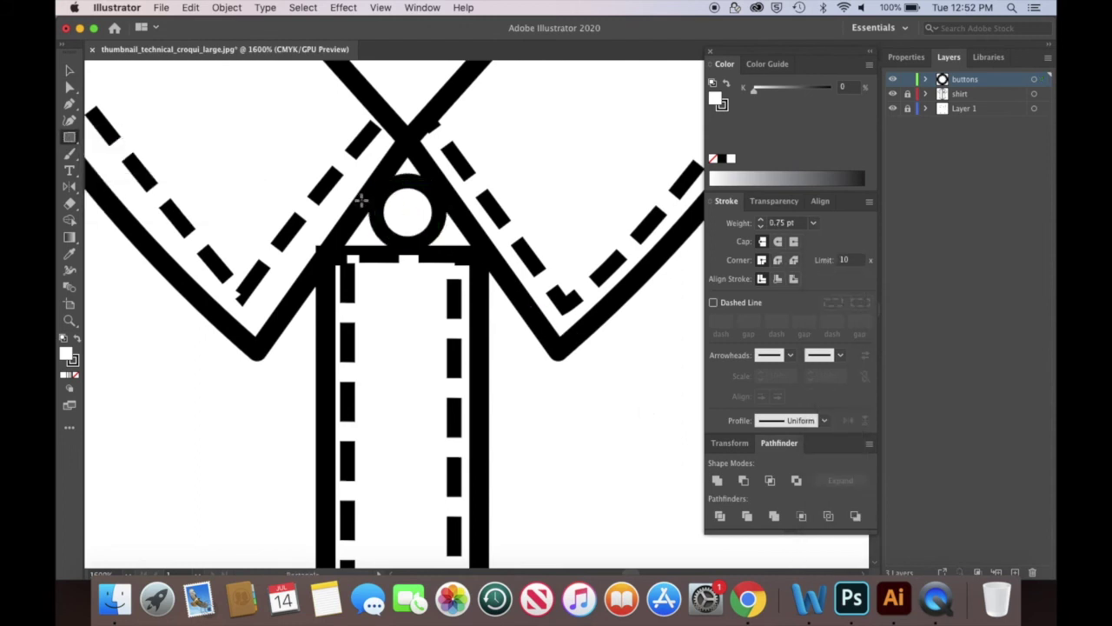
pyautogui.press('v')
pyautogui.click(442, 203)
pyautogui.moveTo(440, 183)
pyautogui.mouseDown()
pyautogui.moveTo(413, 213)
pyautogui.moveTo(456, 221)
pyautogui.mouseUp()
pyautogui.click(451, 247)
pyautogui.click(70, 138)
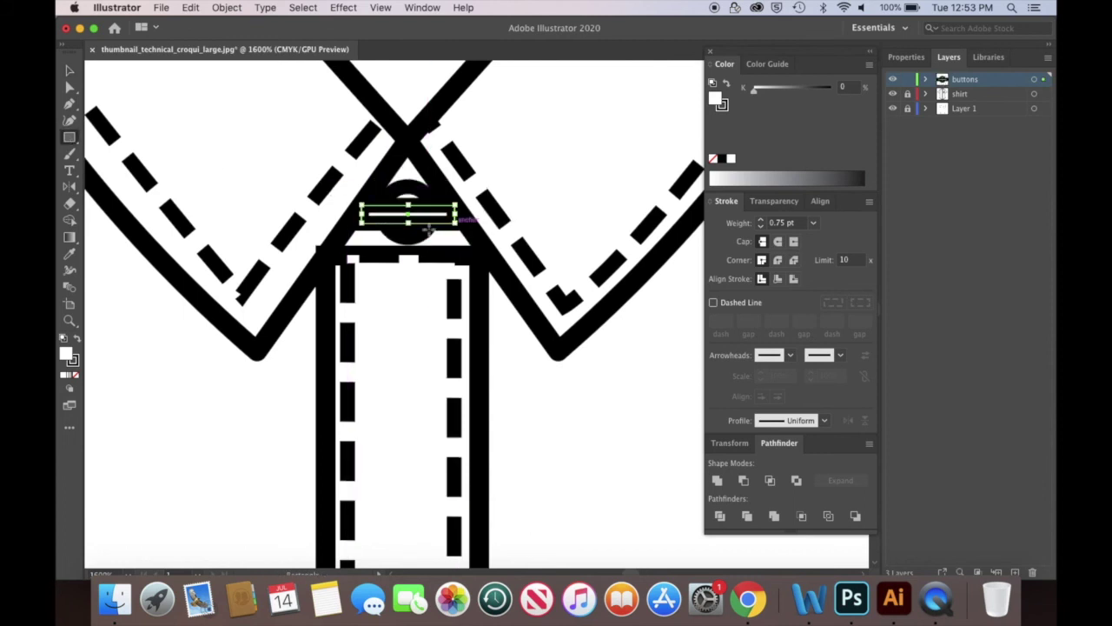
pyautogui.click(75, 375)
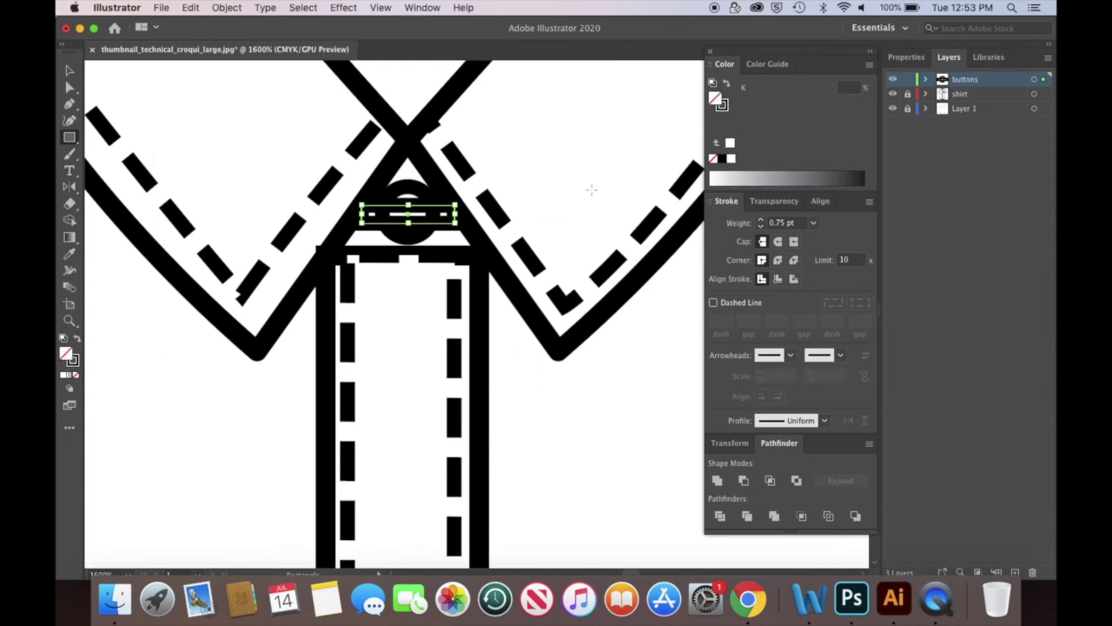
# Try a 0.25 pt dashed outline with a 0.15 pt gap on the buttonhole rectangle.
pyautogui.click(813, 222)
pyautogui.click(834, 239)
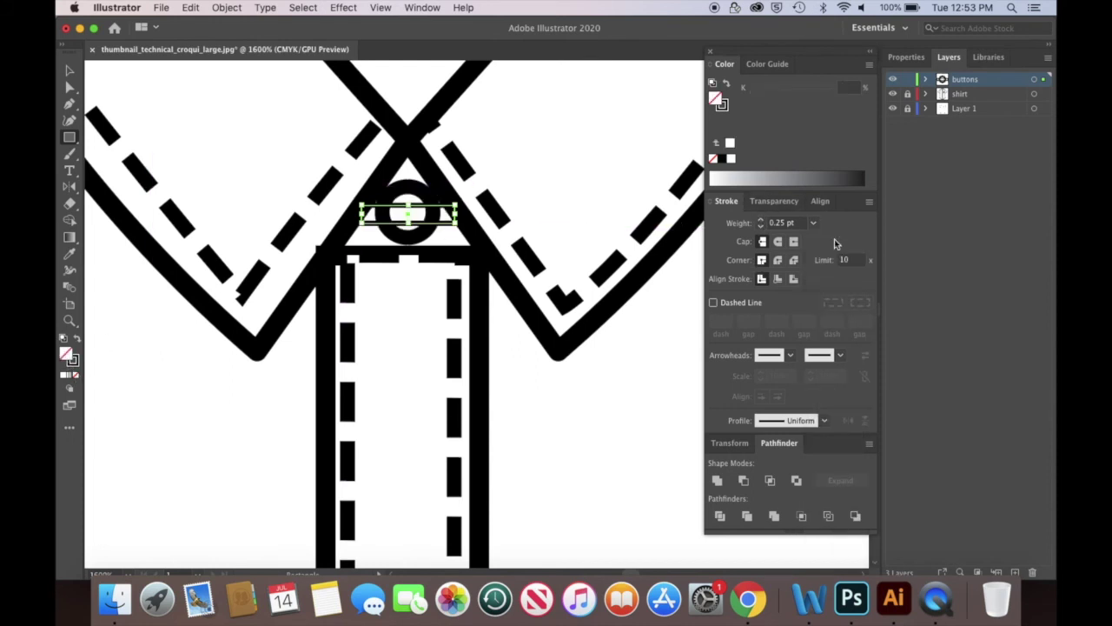
pyautogui.click(713, 302)
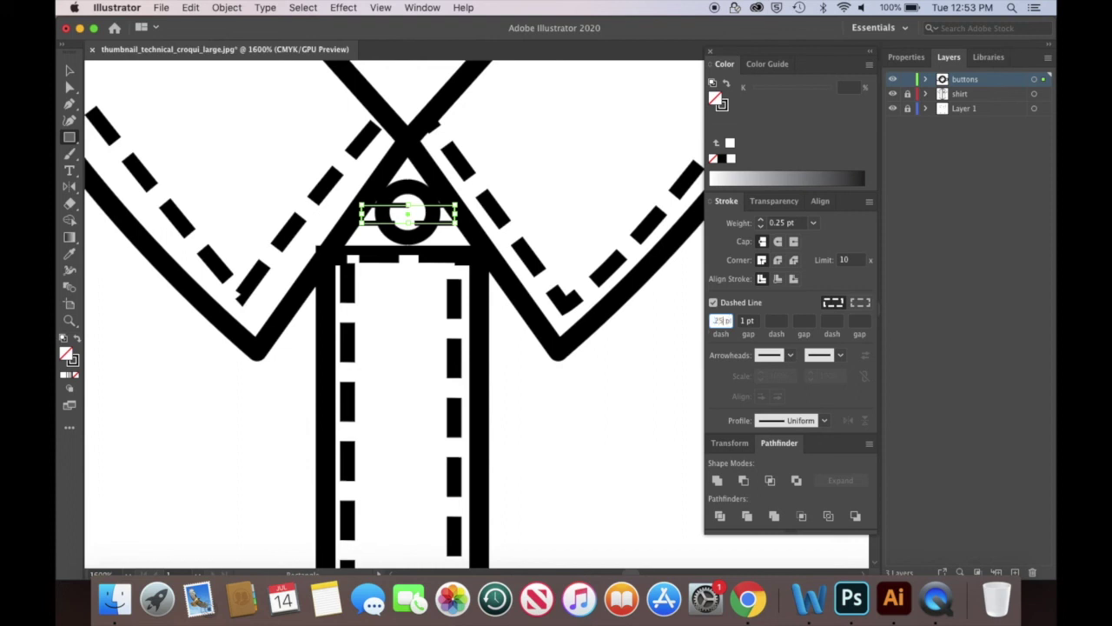
pyautogui.click(747, 321)
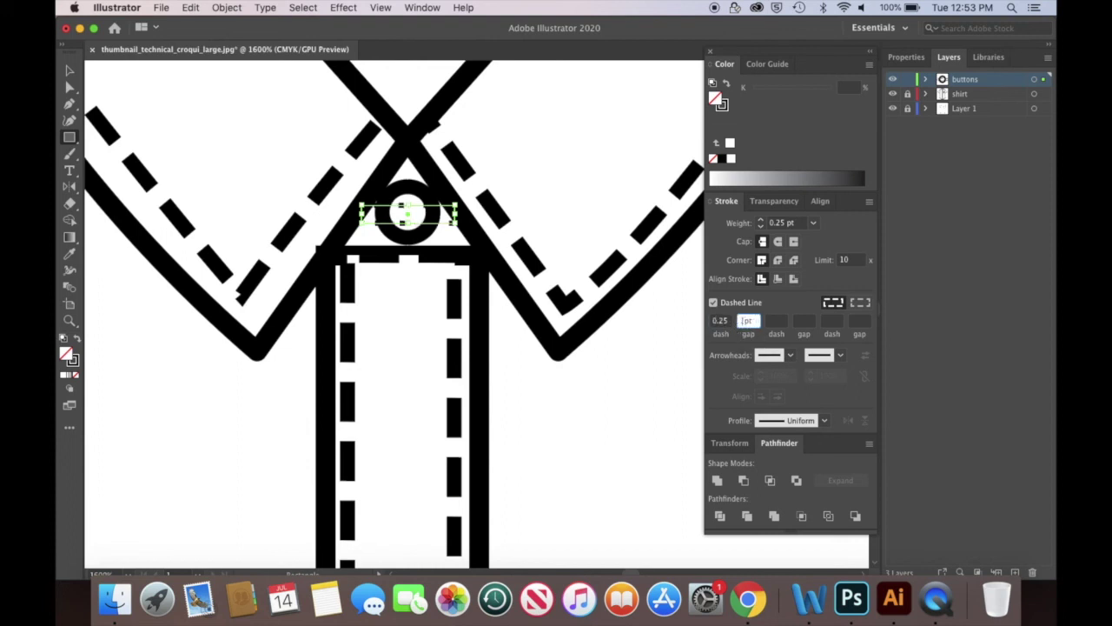
pyautogui.click(777, 322)
pyautogui.moveTo(729, 320); pyautogui.dragTo(675, 320)
pyautogui.write('15')
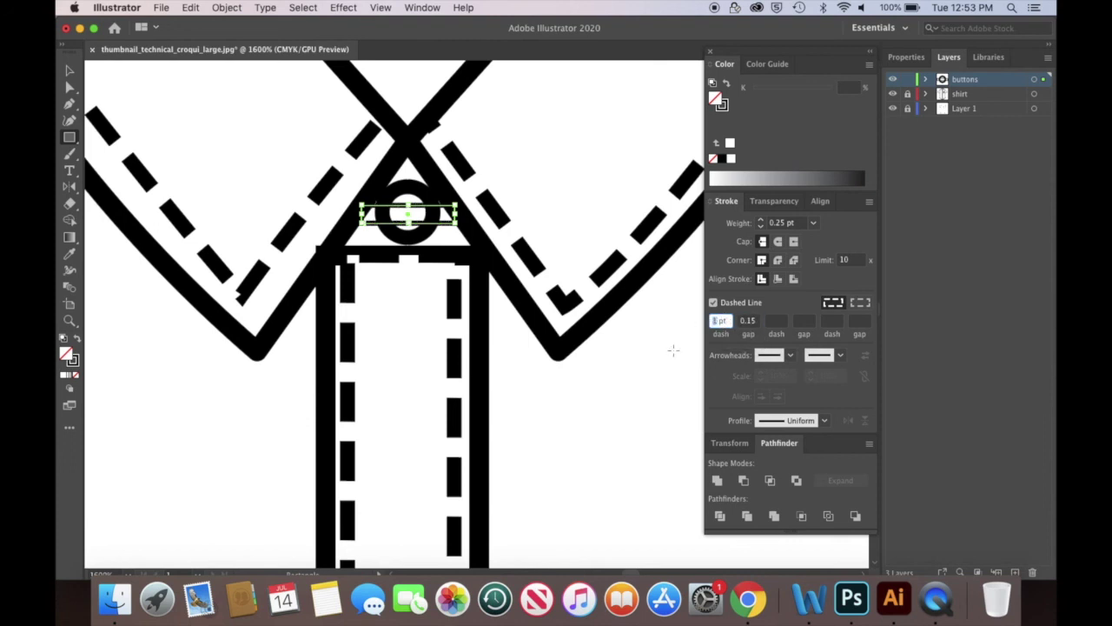
# Set the buttonhole rectangle's outline to 1 pt and make it solid.
pyautogui.click(814, 223)
pyautogui.click(834, 286)
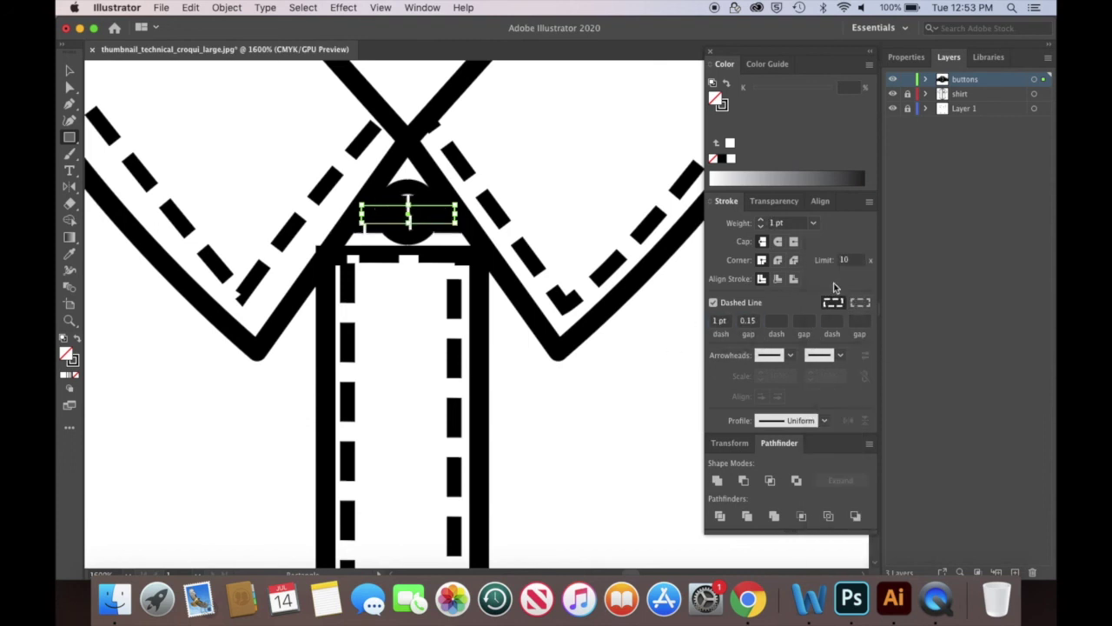
pyautogui.click(712, 302)
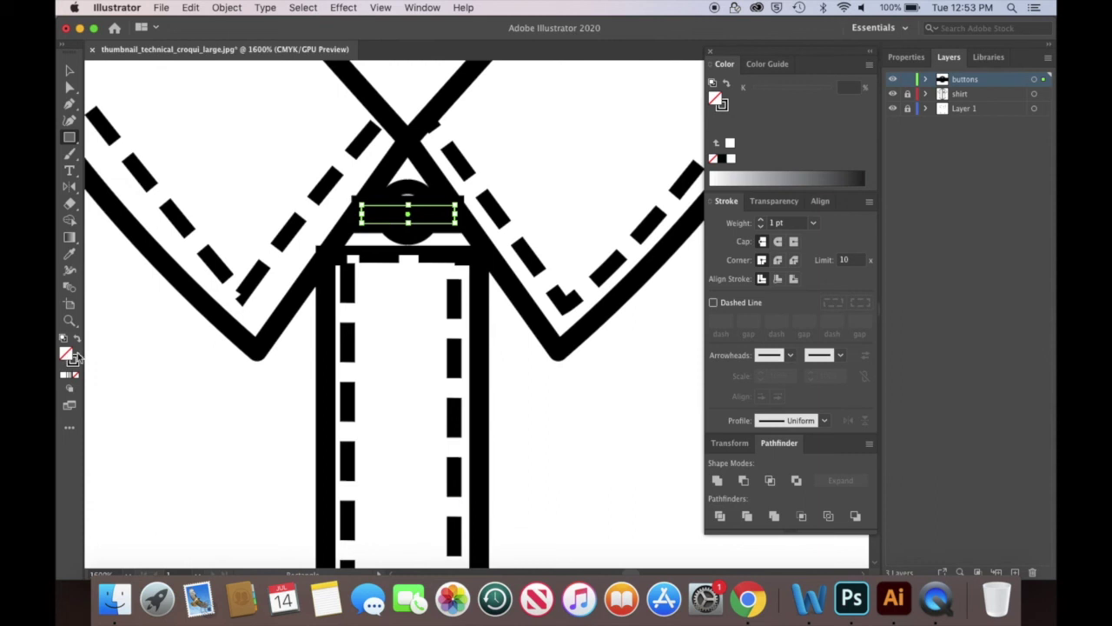
# Give the buttonhole rectangle a 0.75 pt dashed outline with 0.25 pt dashes and 0.11 pt gaps.
pyautogui.click(712, 302)
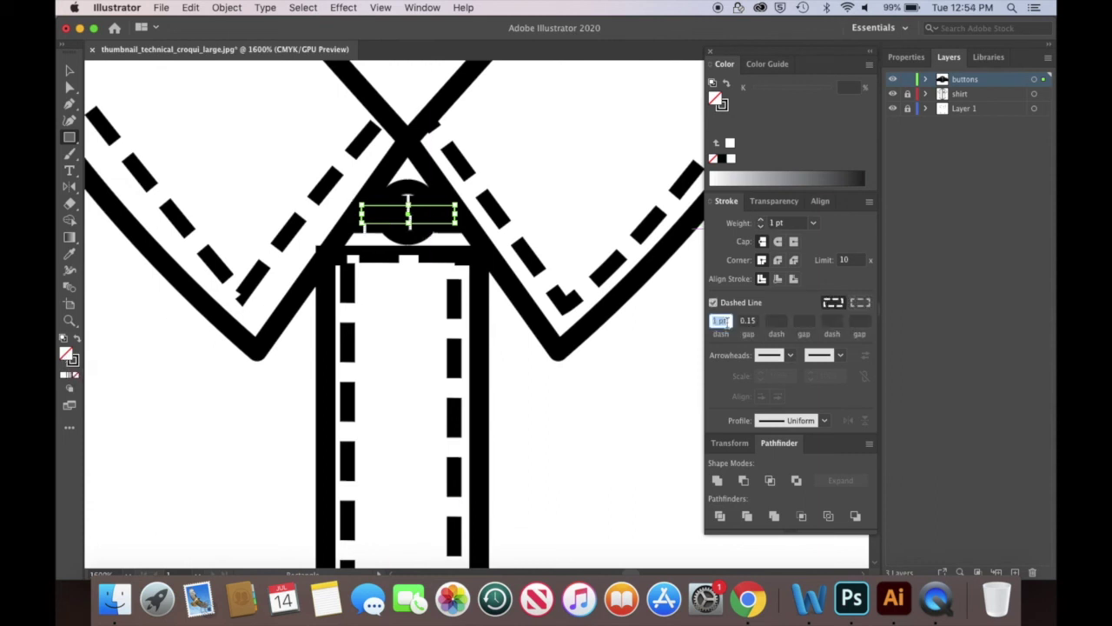
pyautogui.press('super+equal')
pyautogui.moveTo(550, 355); pyautogui.dragTo(516, 287)
pyautogui.moveTo(724, 321); pyautogui.dragTo(702, 323)
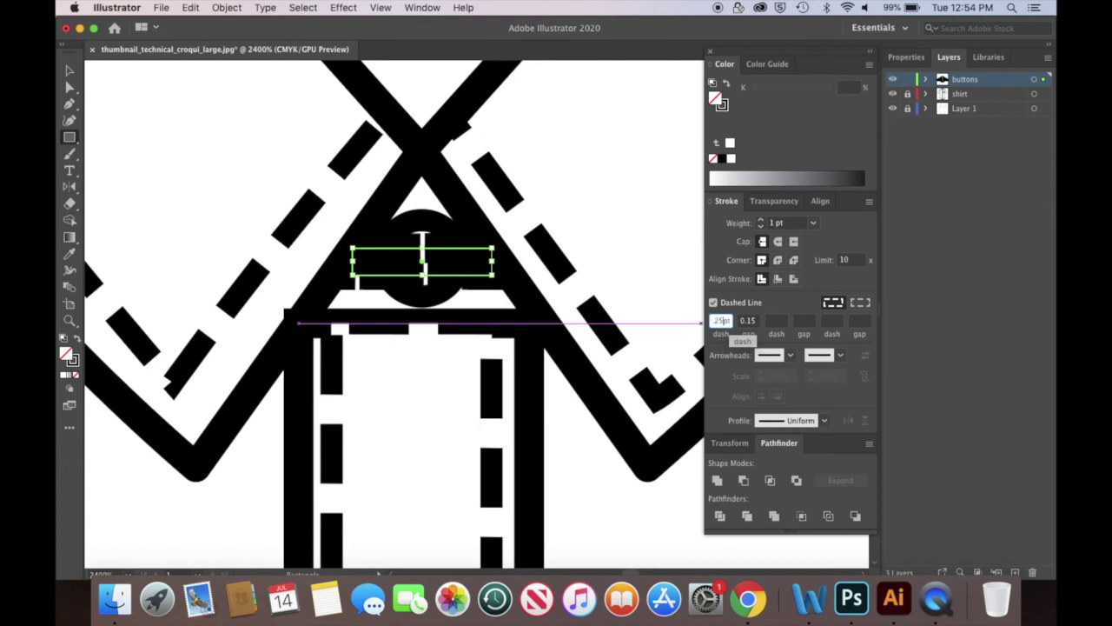
pyautogui.press('Tab')
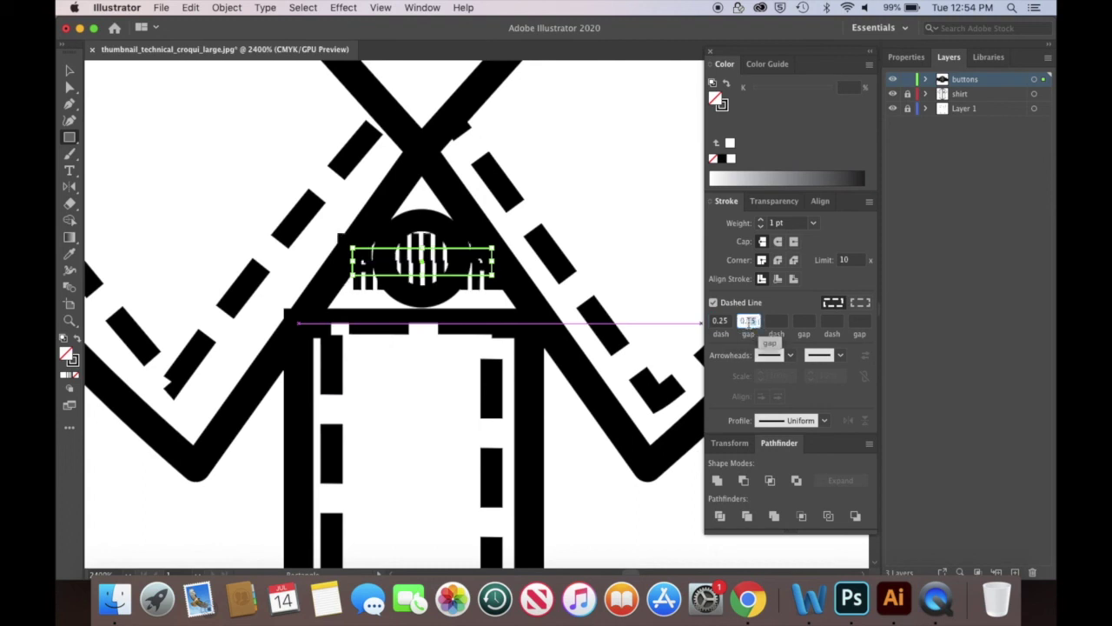
pyautogui.write('.11')
pyautogui.press('Tab')
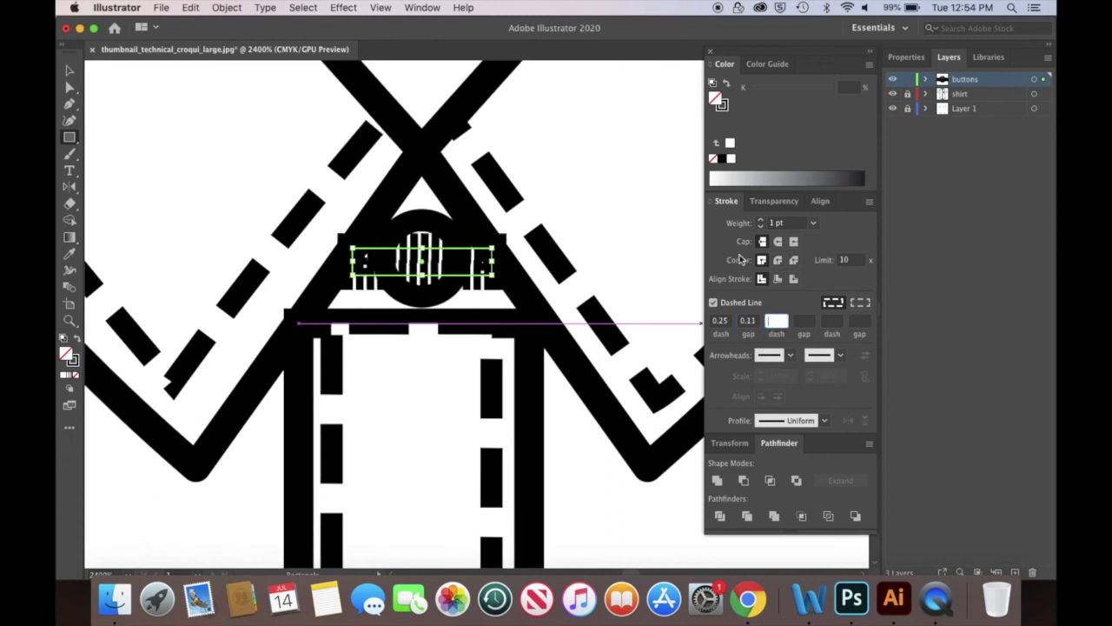
pyautogui.click(813, 223)
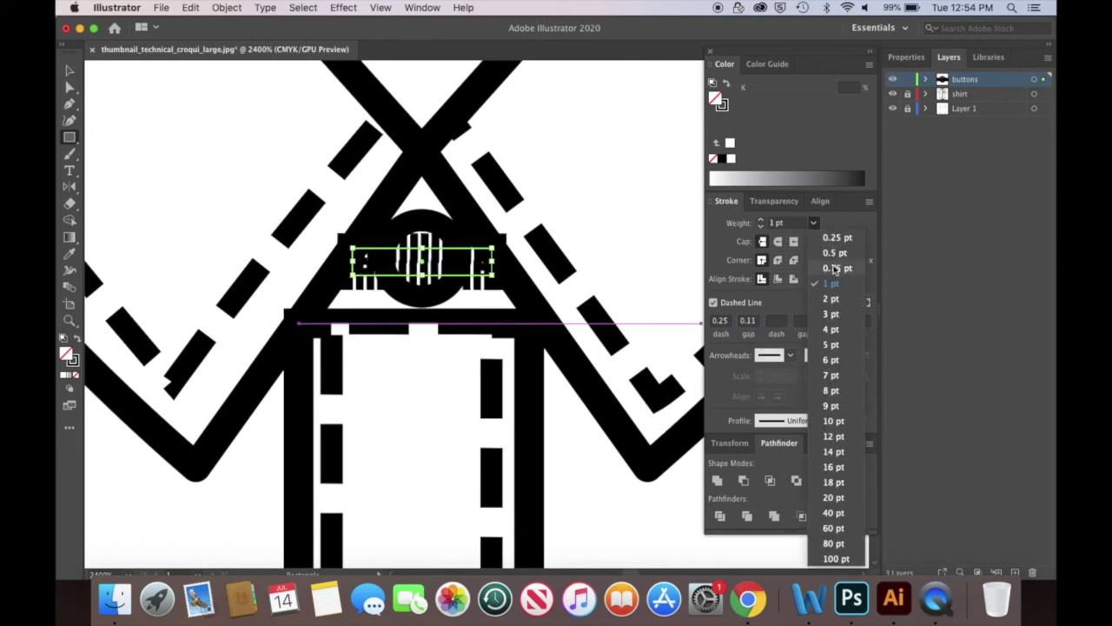
pyautogui.click(830, 269)
# Bring the white button circle to the front, over the buttonhole rectangle.
pyautogui.press('v')
pyautogui.click(425, 226)
pyautogui.rightClick(426, 225)
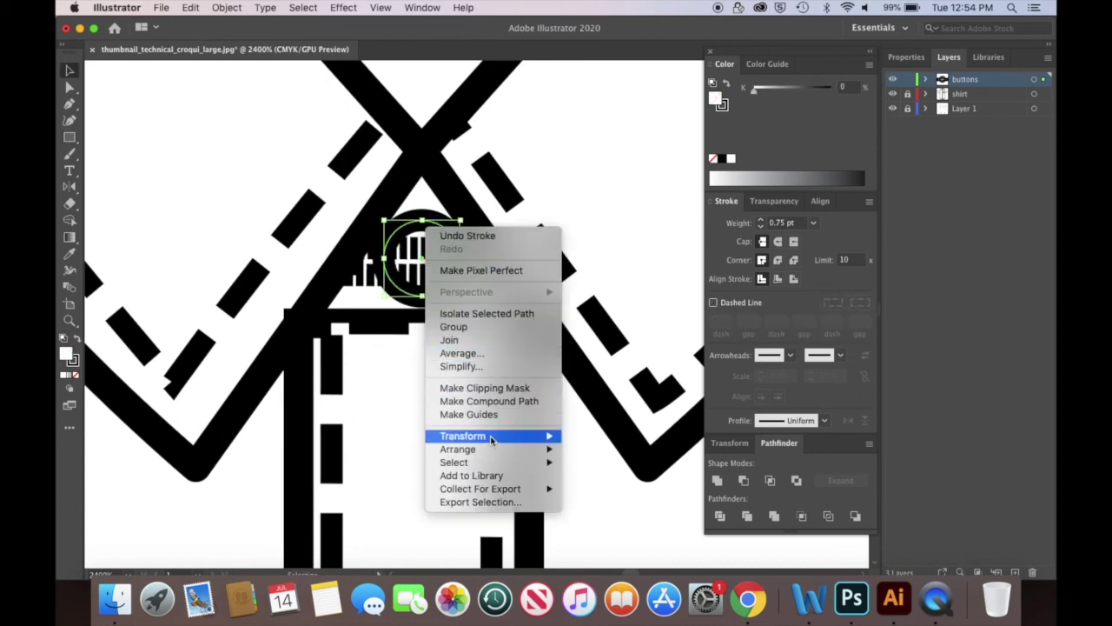
pyautogui.click(597, 453)
pyautogui.click(424, 190)
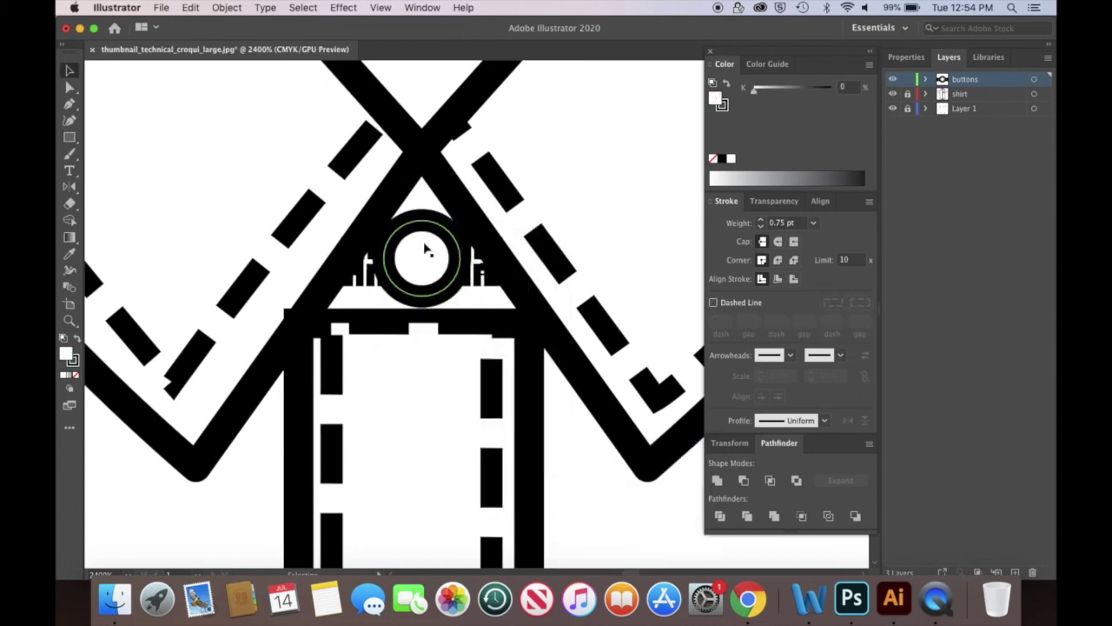
# Draw a tiny circle with a 0.25 pt outline in the button's upper-left area as a thread hole.
pyautogui.press('super+plus')
pyautogui.hscroll(-2, 383, 255)
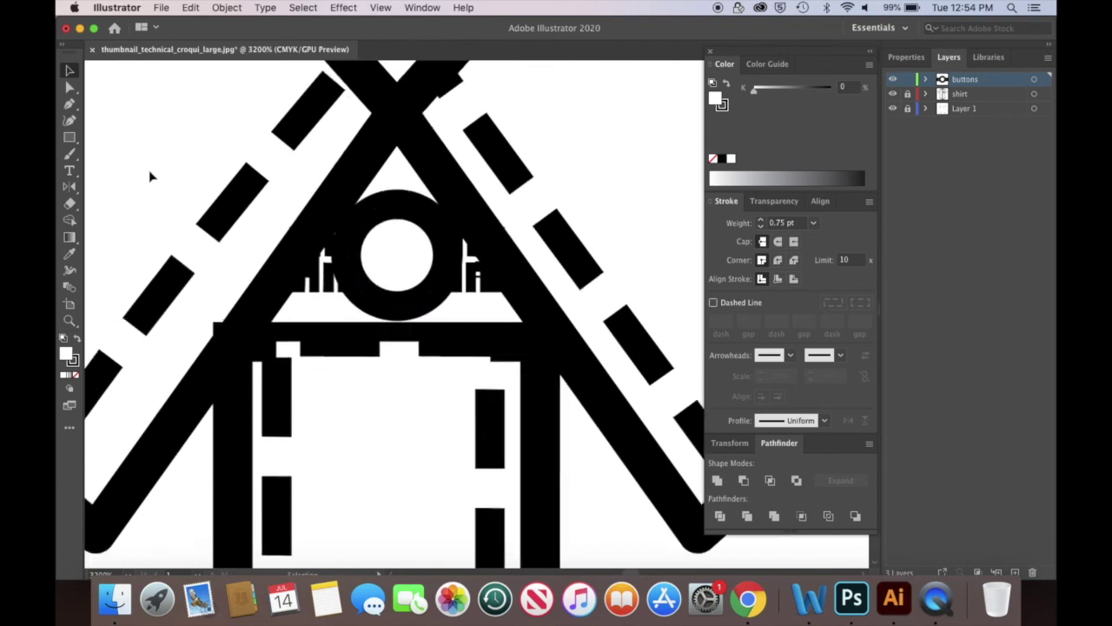
pyautogui.click(70, 137)
pyautogui.click(122, 154)
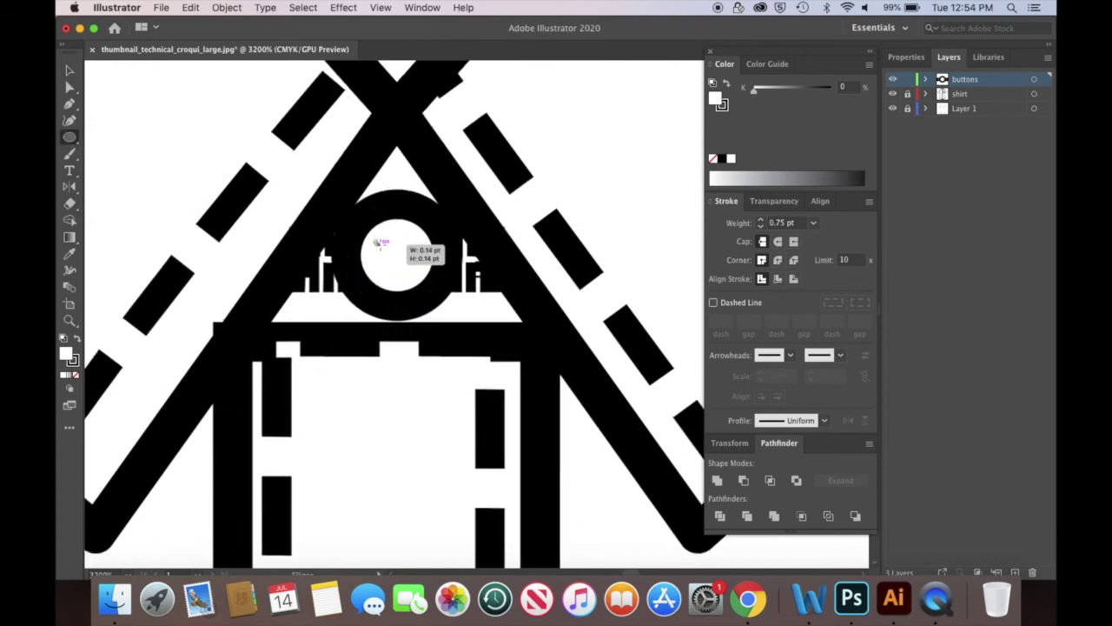
pyautogui.click(813, 222)
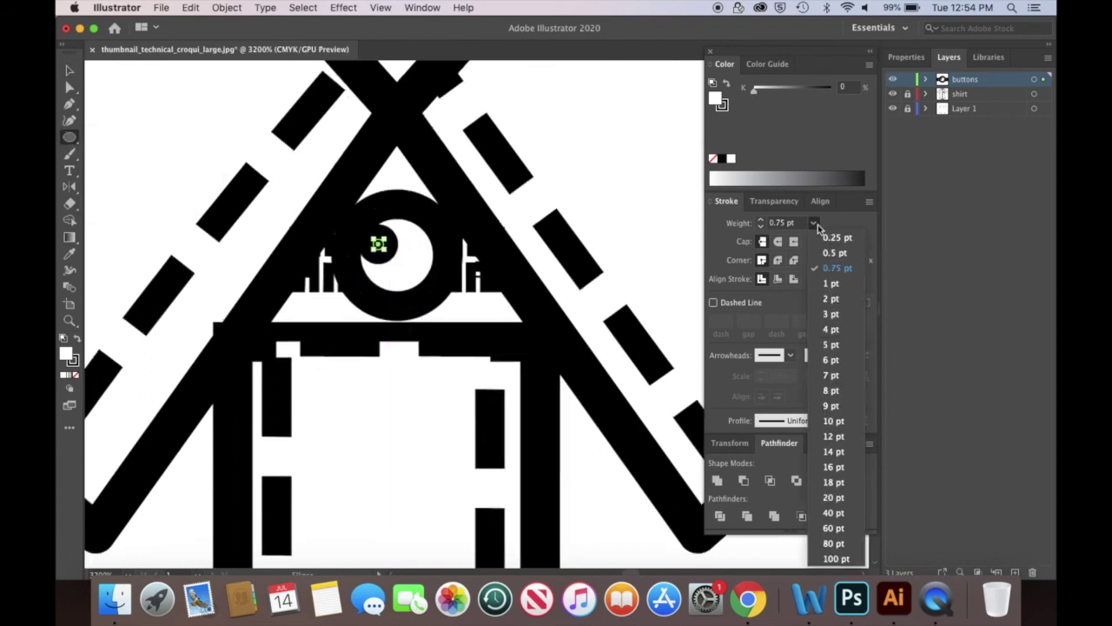
pyautogui.click(829, 256)
pyautogui.click(814, 223)
pyautogui.click(826, 241)
# Duplicate the thread hole to form a two-by-two set of four holes inside the button.
pyautogui.press('v')
pyautogui.moveTo(378, 246); pyautogui.dragTo(387, 268)
pyautogui.click(583, 206)
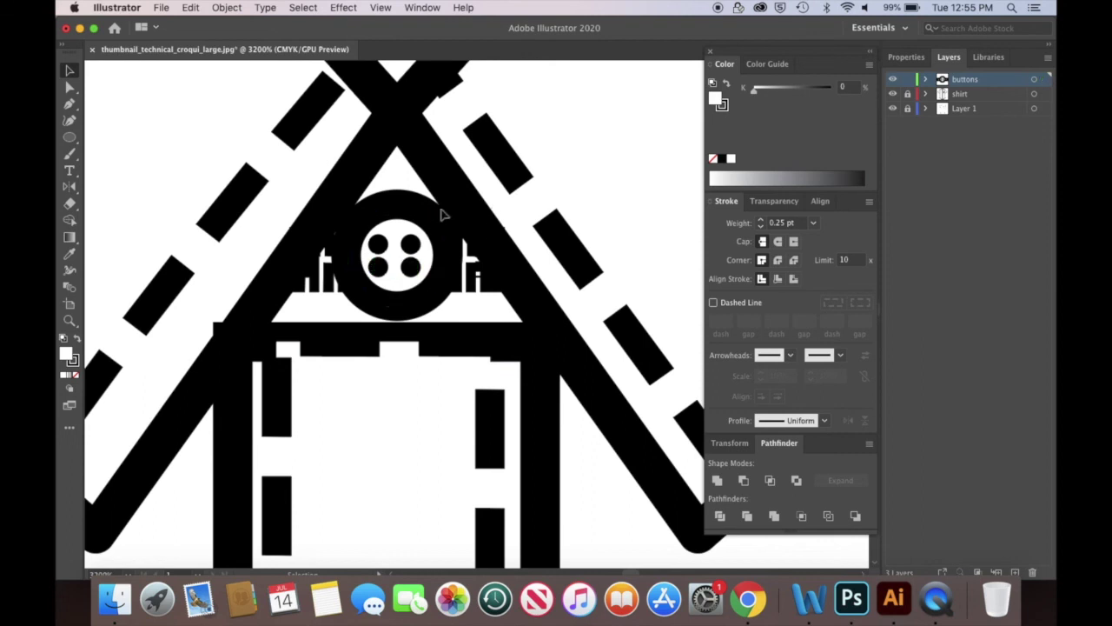
# Thin the outlines of all four thread holes to 0.12 pt and centre the holes in the button.
pyautogui.click(381, 243)
pyautogui.keyDown('shift'); pyautogui.click(380, 267); pyautogui.keyUp('shift')
pyautogui.keyDown('shift'); pyautogui.click(409, 244); pyautogui.keyUp('shift')
pyautogui.keyDown('shift'); pyautogui.click(412, 265); pyautogui.keyUp('shift')
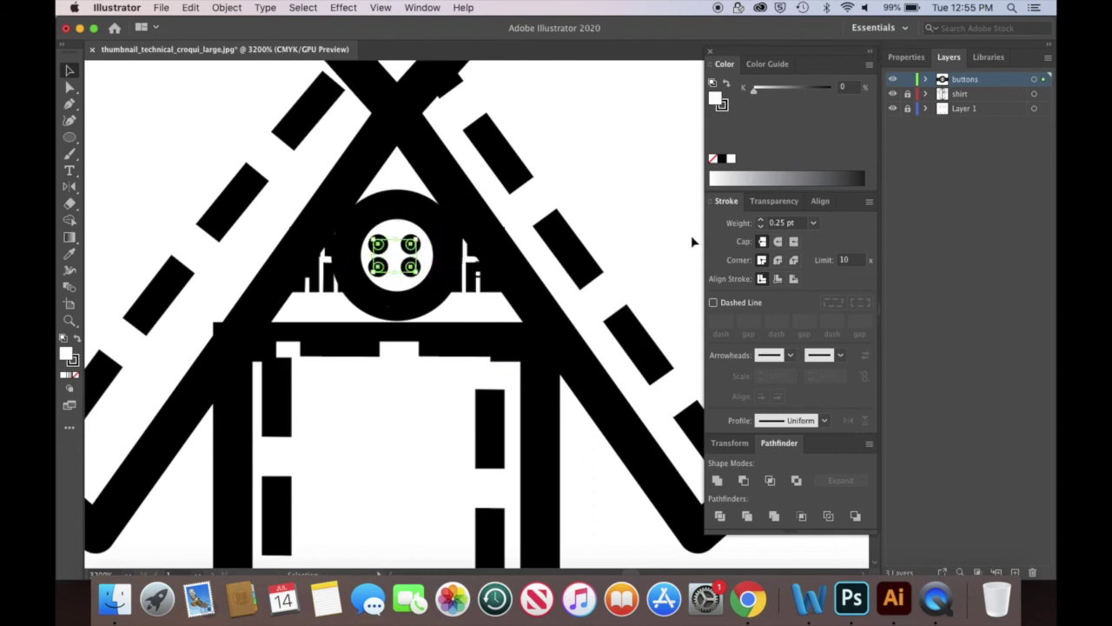
pyautogui.click(813, 224)
pyautogui.click(778, 224)
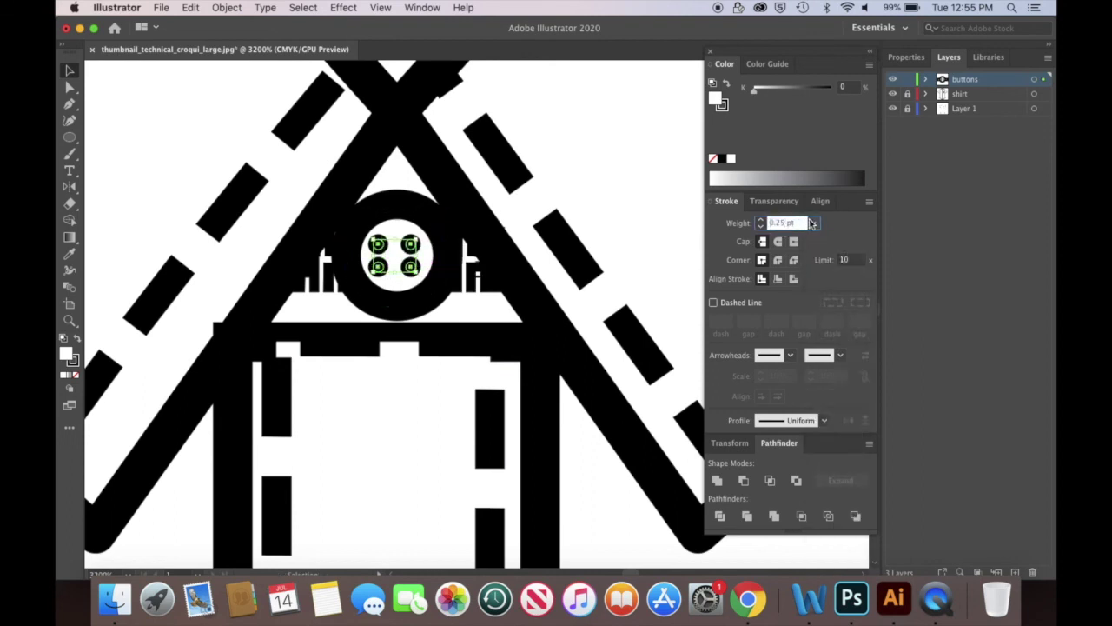
pyautogui.press('Return')
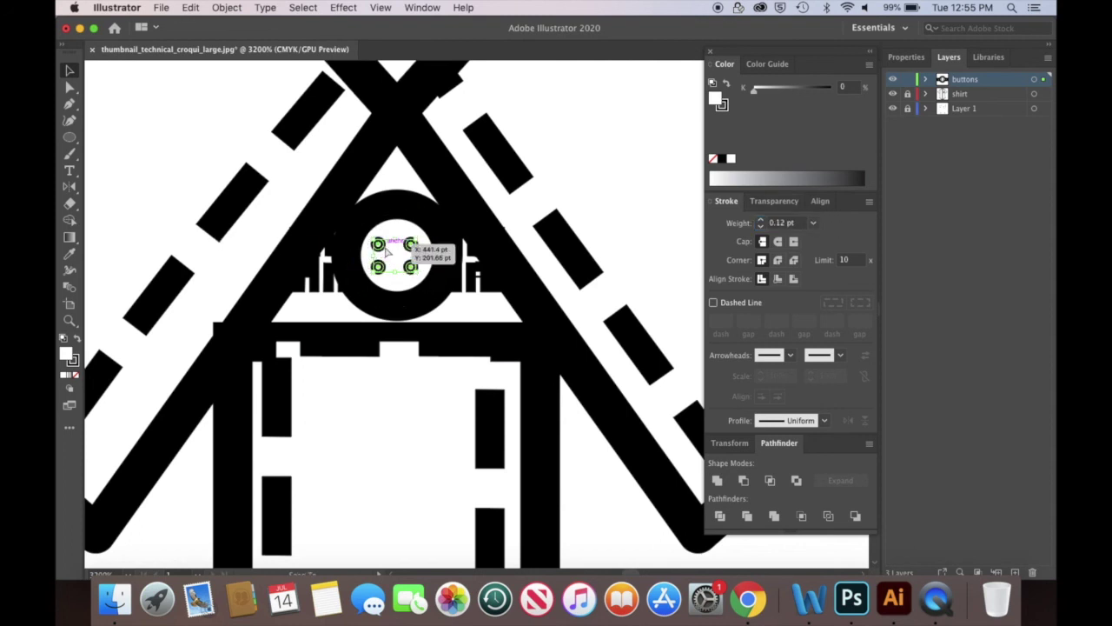
pyautogui.click(410, 184)
# Group the button circle, its four thread holes and the buttonhole rectangle.
pyautogui.moveTo(240, 135); pyautogui.dragTo(537, 350)
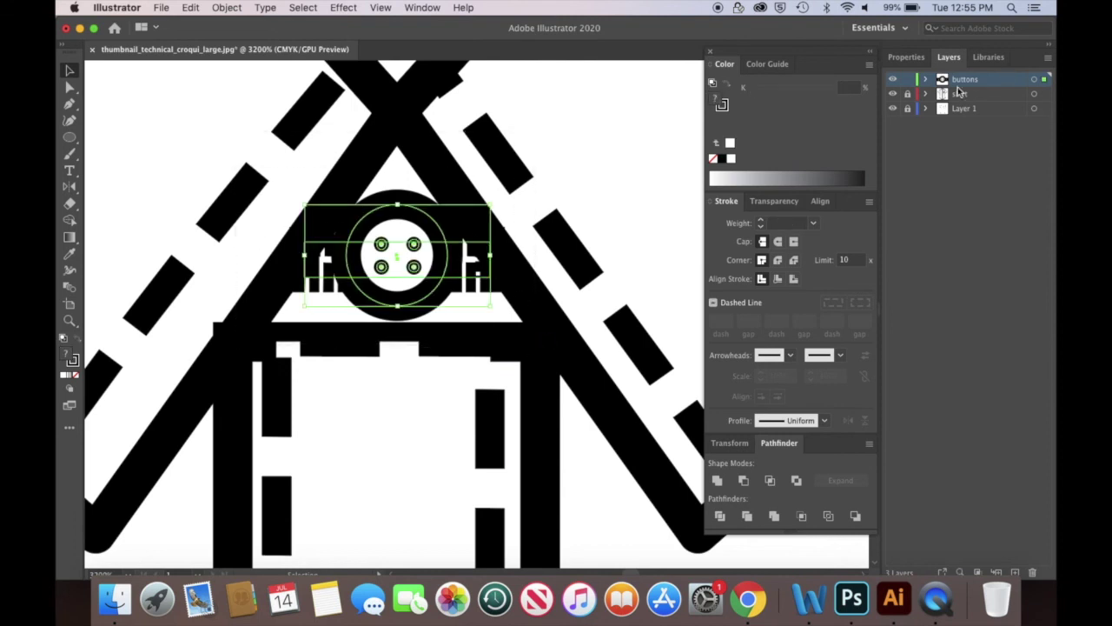
pyautogui.click(226, 8)
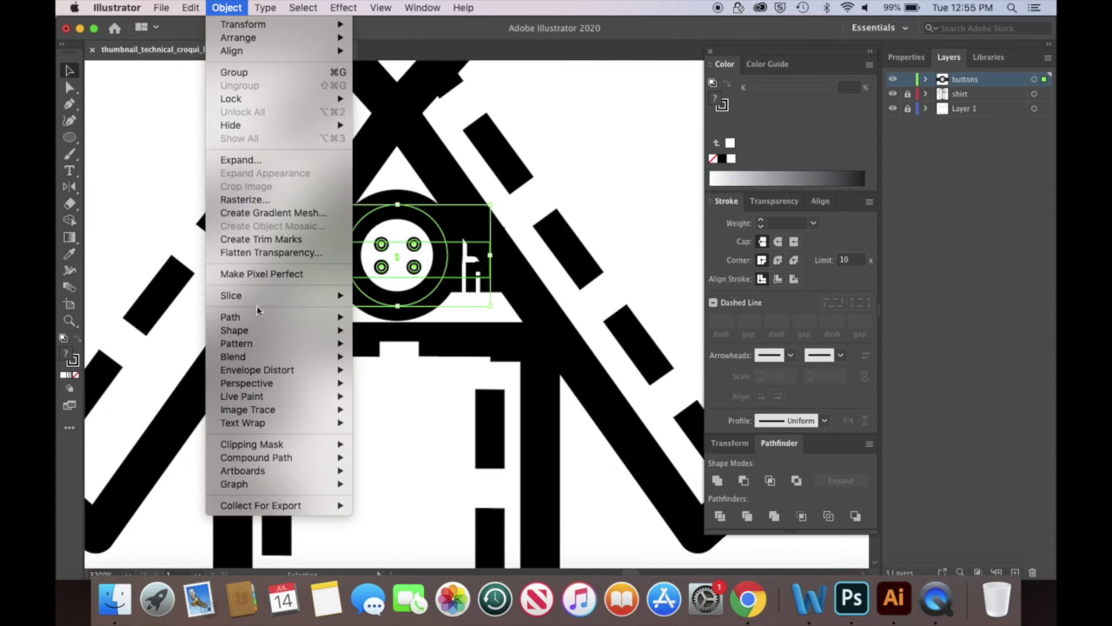
pyautogui.click(266, 72)
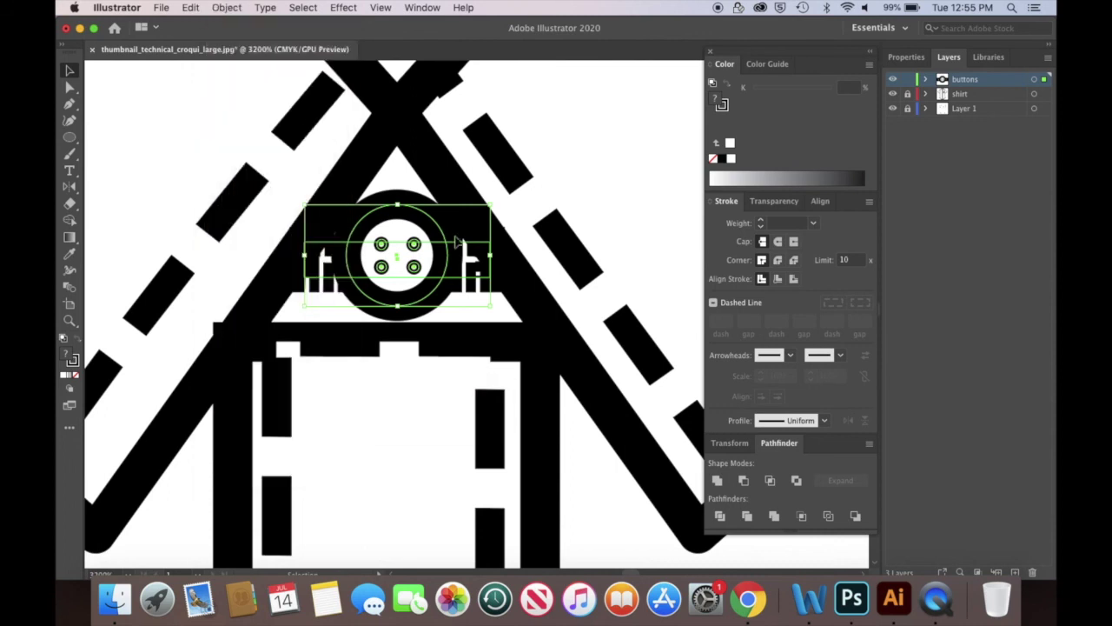
pyautogui.click(492, 191)
# Paste a copy of the button group, turn its buttonhole vertical and centre it on the placket just below the collar.
pyautogui.scroll(-10, 477, 310)
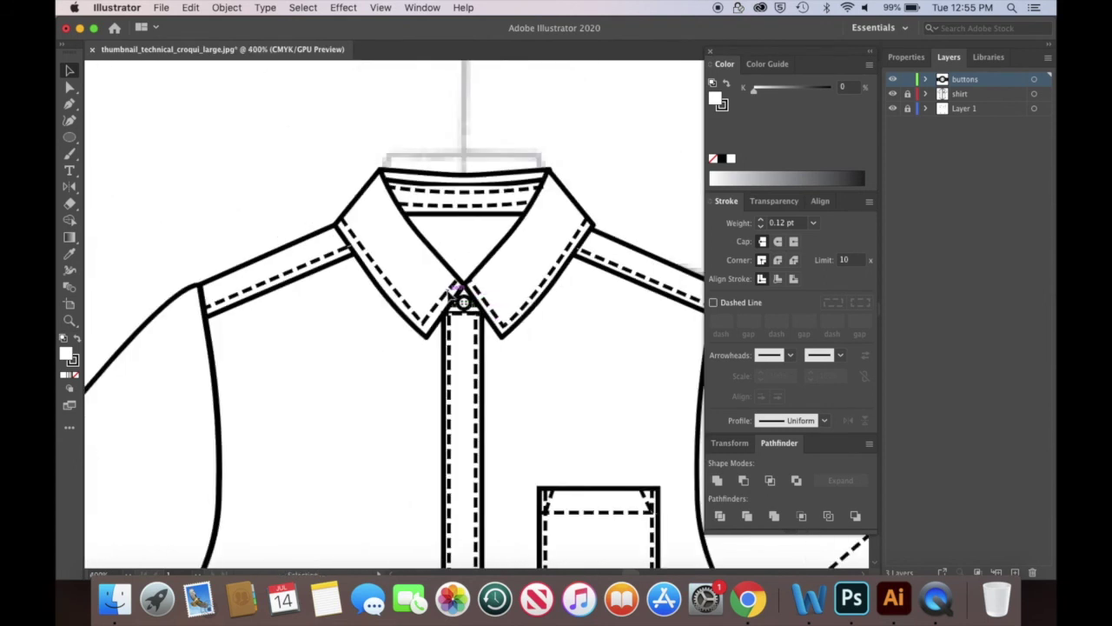
pyautogui.click(460, 302)
pyautogui.click(224, 7)
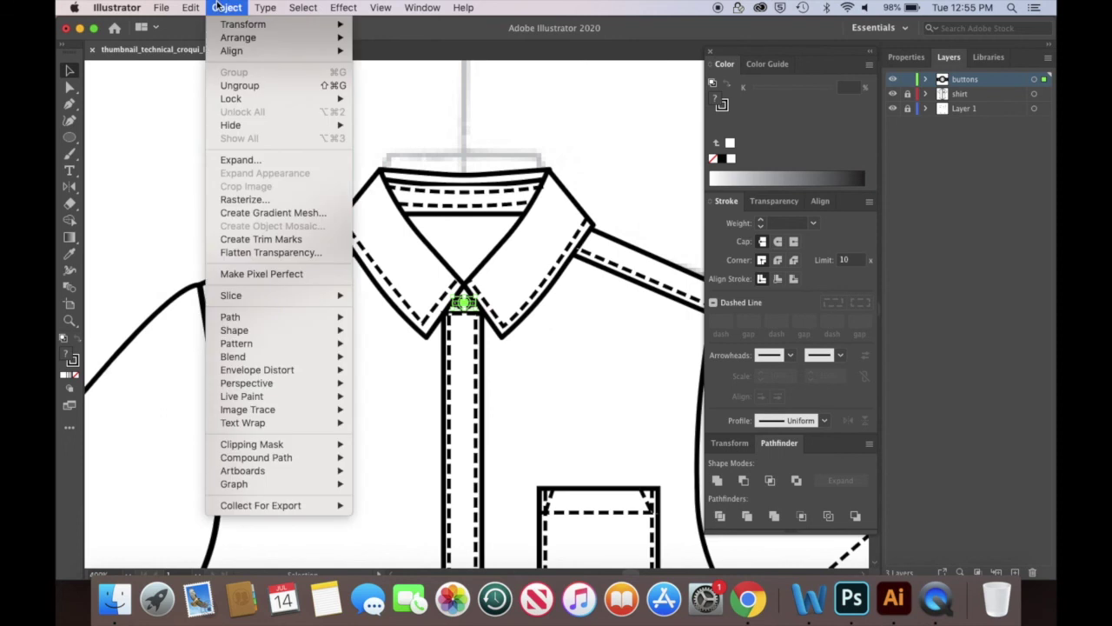
pyautogui.click(521, 185)
pyautogui.press('super+v')
pyautogui.moveTo(478, 313); pyautogui.dragTo(467, 341)
pyautogui.press('super+equal')
pyautogui.press('super+equal')
pyautogui.press('super+equal')
pyautogui.press('super+equal')
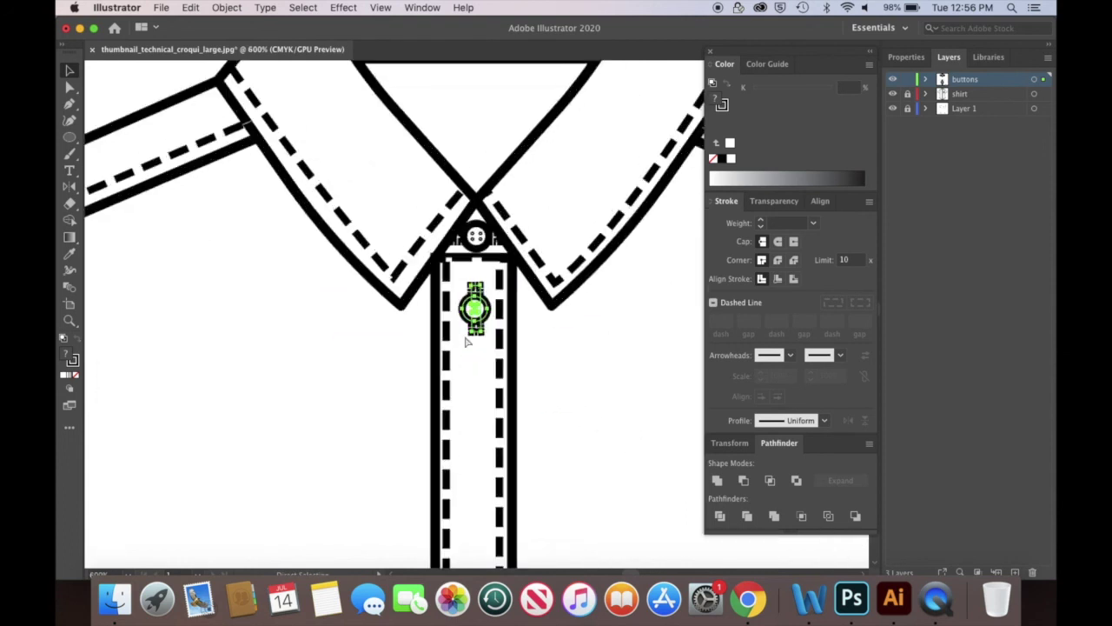
pyautogui.moveTo(494, 273); pyautogui.dragTo(493, 273)
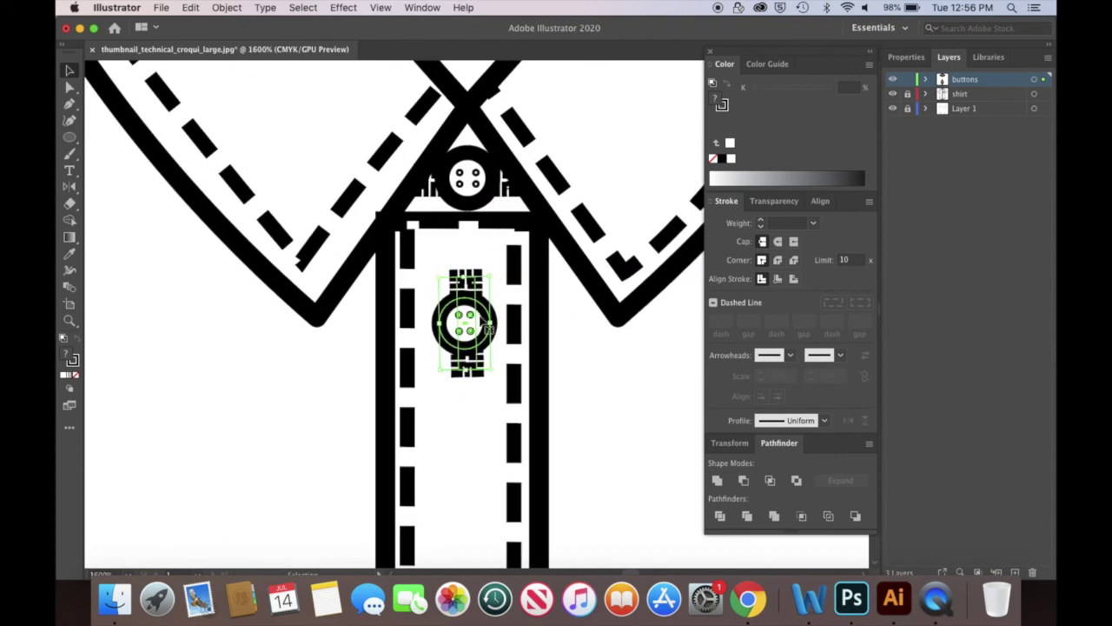
# Paste copies of the vertical buttonhole button and place them down the placket to form a column of seven from collar to hem.
pyautogui.press('super+minus')
pyautogui.press('super+minus')
pyautogui.press('super+minus')
pyautogui.press('super+minus')
pyautogui.moveTo(479, 334); pyautogui.dragTo(512, 374)
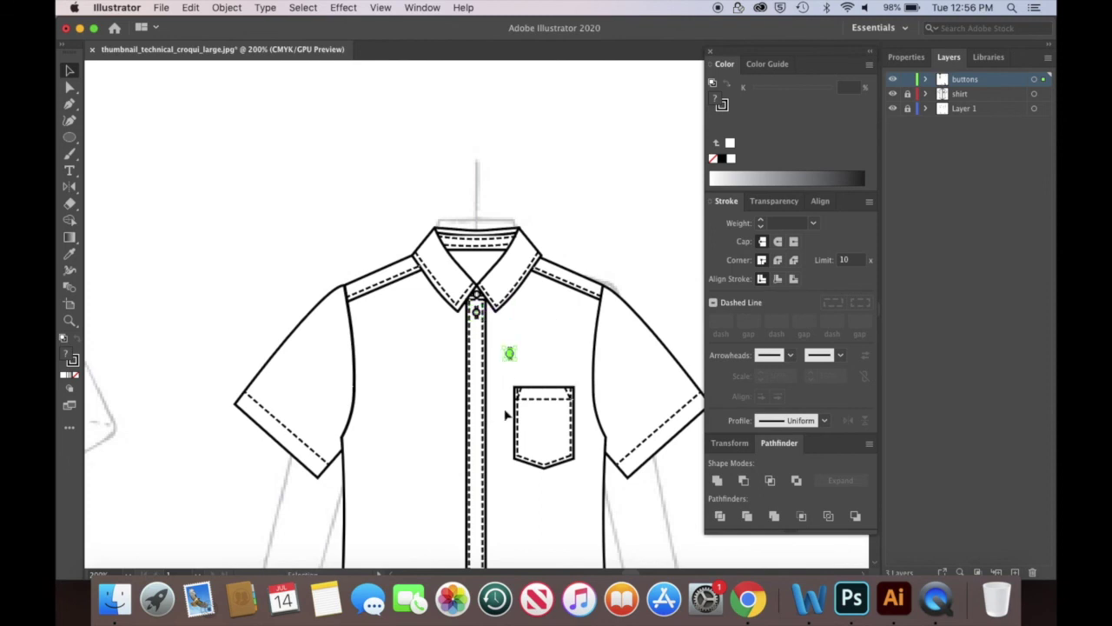
pyautogui.scroll(-5, 500, 399)
pyautogui.moveTo(506, 152); pyautogui.dragTo(517, 371)
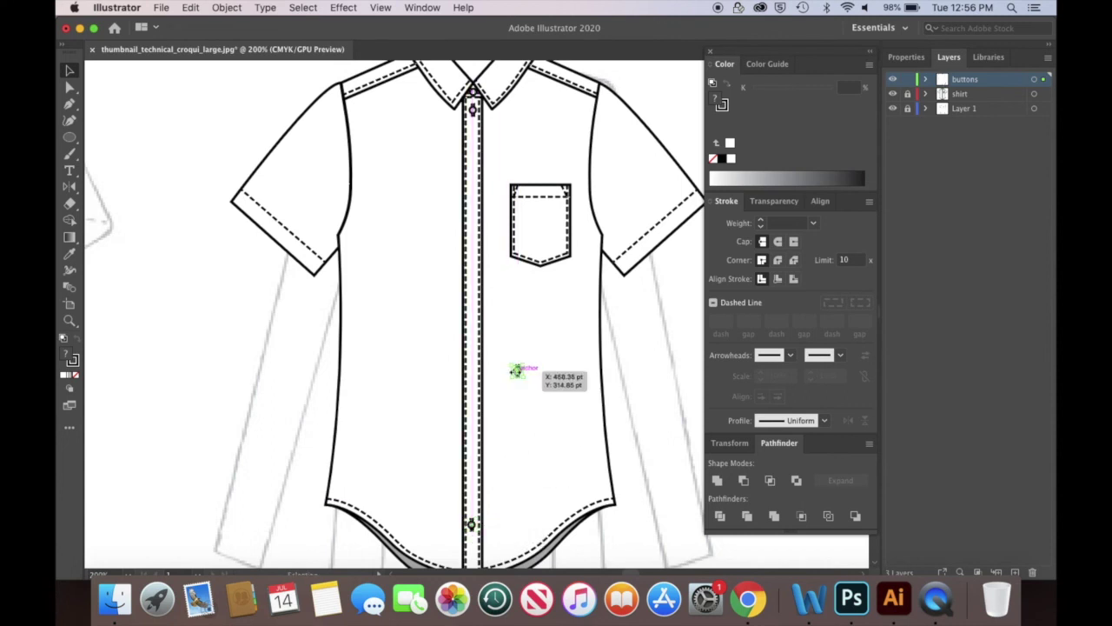
pyautogui.moveTo(517, 372); pyautogui.dragTo(472, 446)
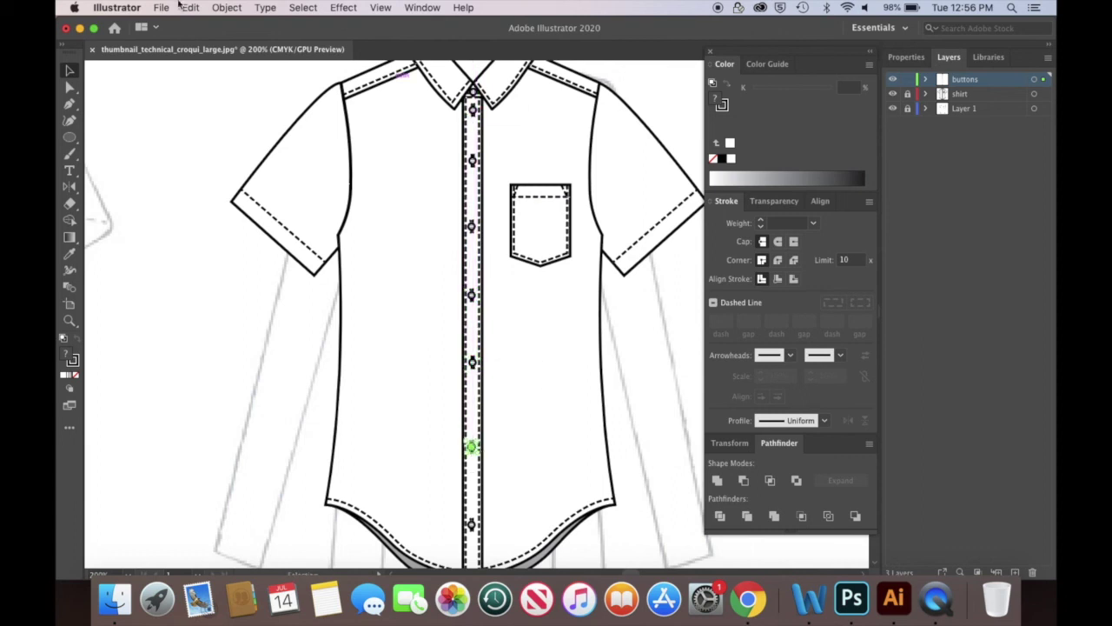
# Align the seven placket buttons on their horizontal centres and distribute them evenly by their vertical centres.
pyautogui.moveTo(450, 98); pyautogui.dragTo(491, 540)
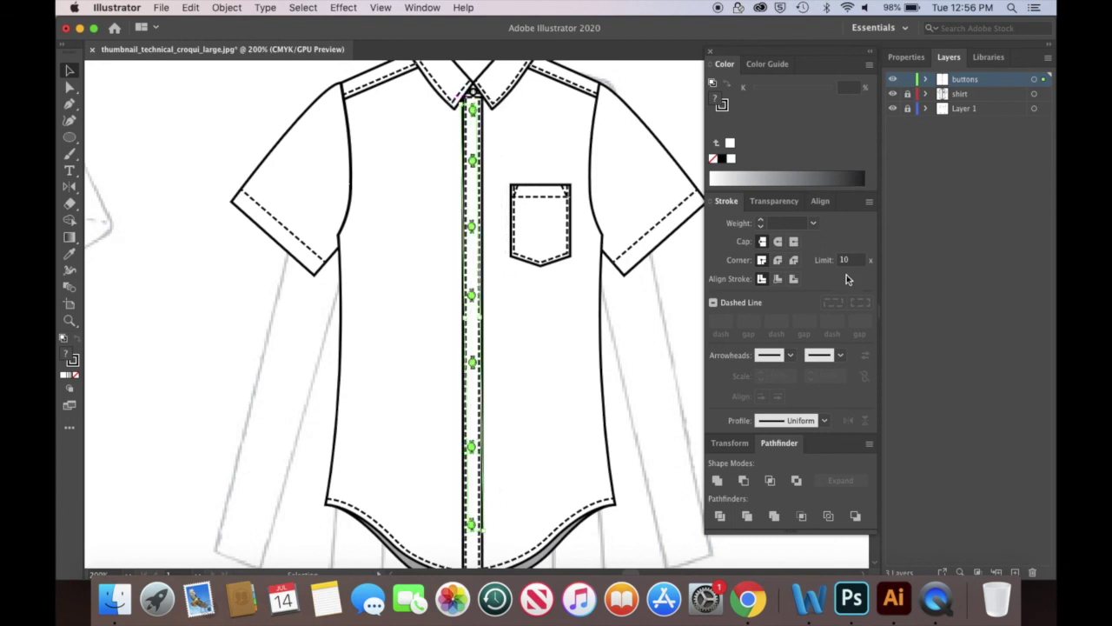
pyautogui.click(820, 201)
pyautogui.click(422, 7)
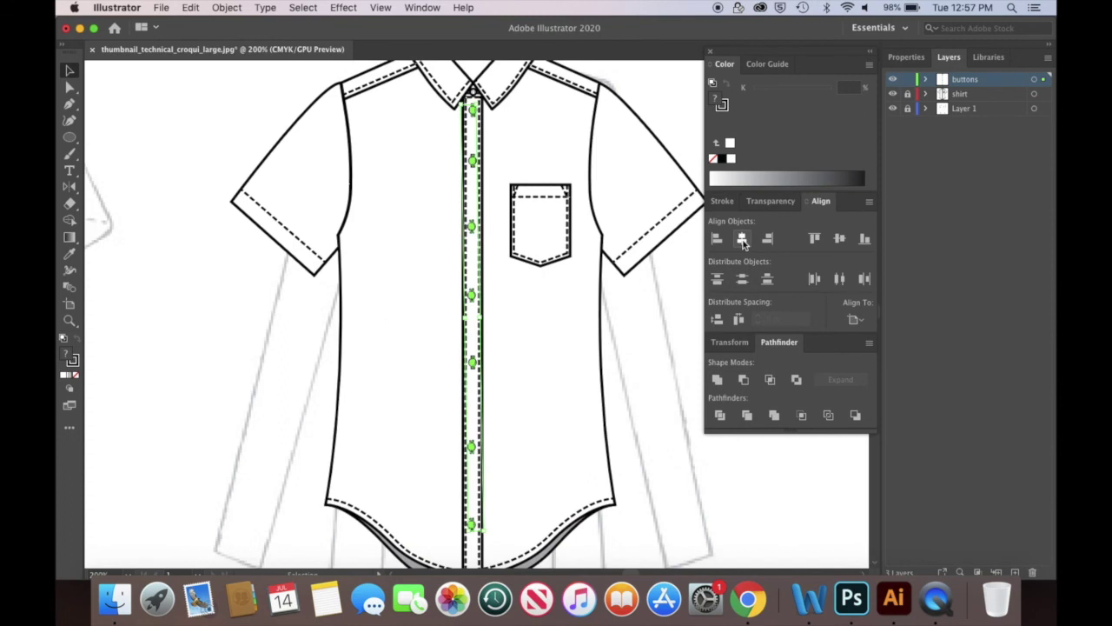
pyautogui.click(743, 240)
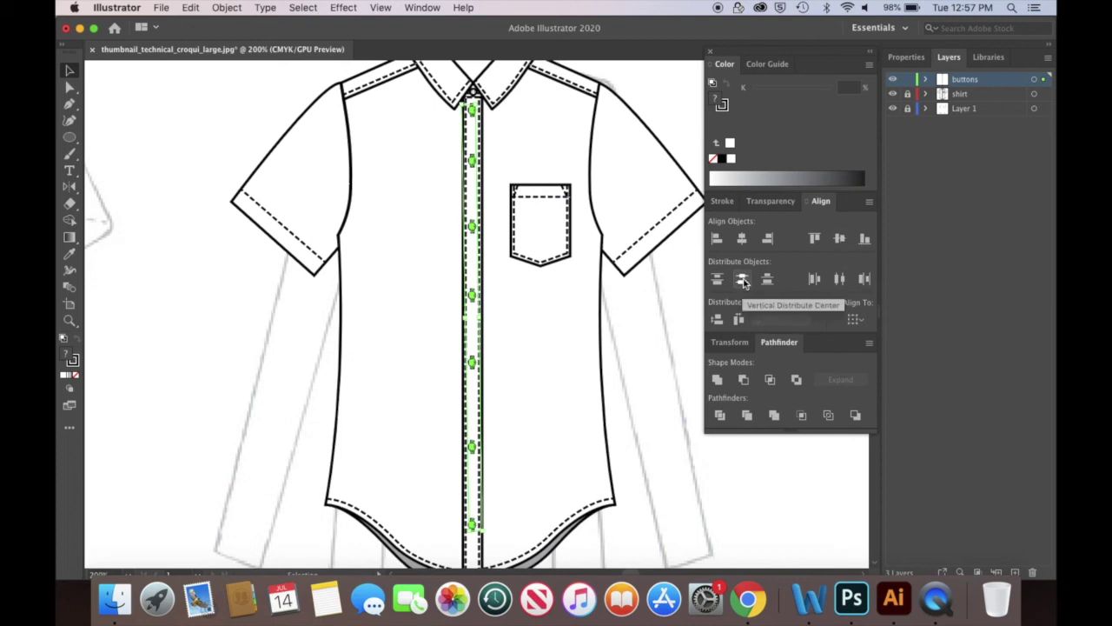
pyautogui.click(743, 278)
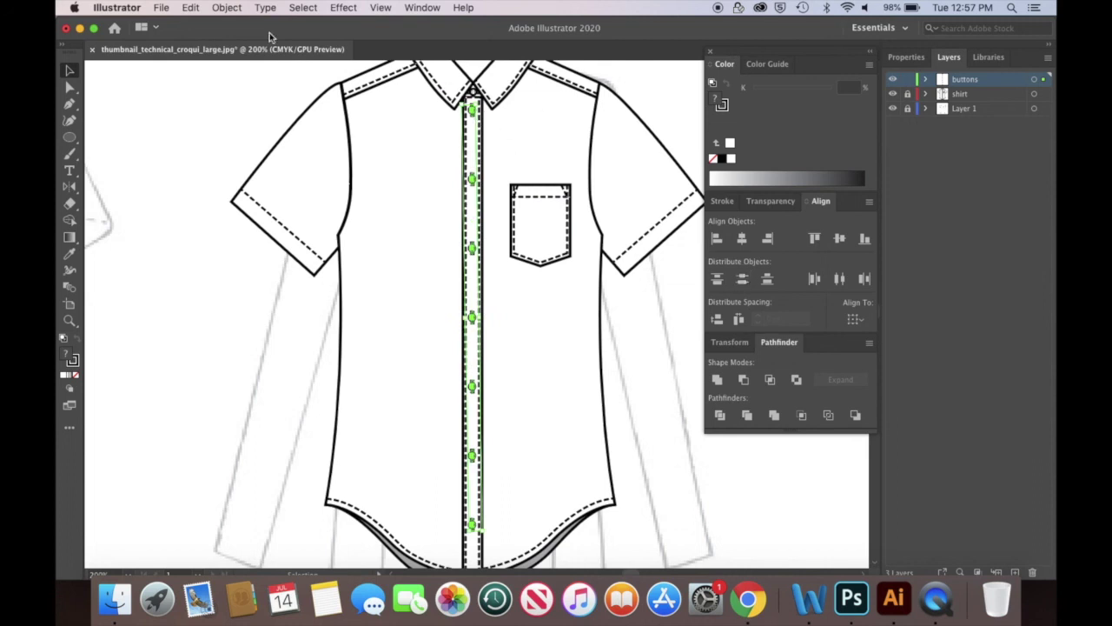
# Group the seven placket buttons and shift the whole column slightly down the placket.
pyautogui.click(227, 8)
pyautogui.click(276, 74)
pyautogui.moveTo(474, 114); pyautogui.dragTo(473, 122)
pyautogui.click(569, 206)
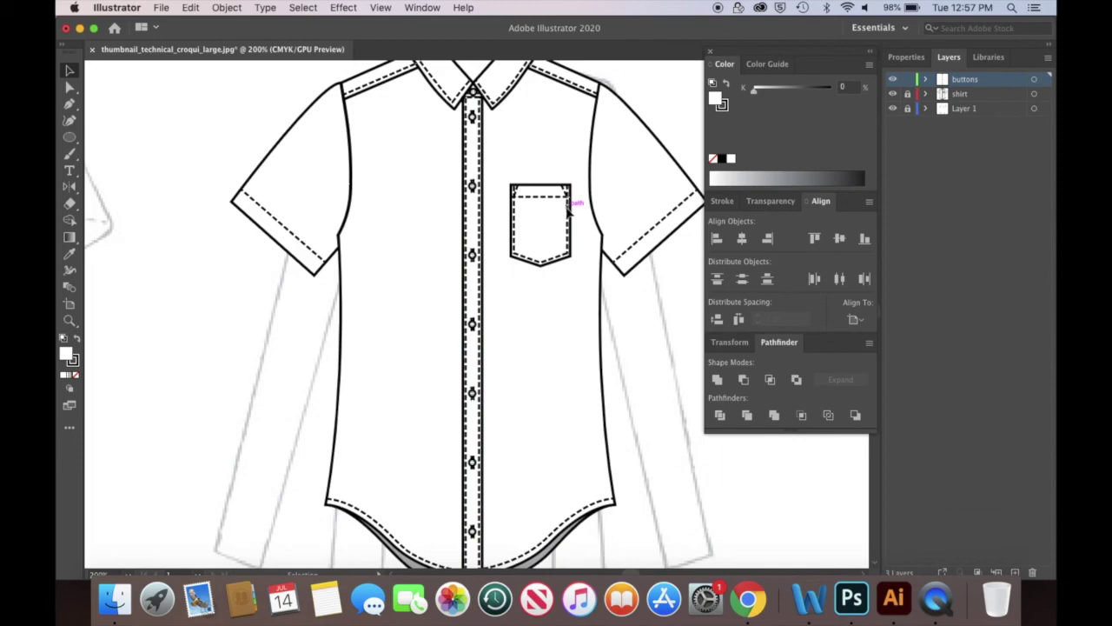
# Save the drawing on the computer's Desktop as ShirtFlat in Adobe Illustrator (ai) format, with the default Illustrator 2020 options.
pyautogui.press('super+minus')
pyautogui.press('super+minus')
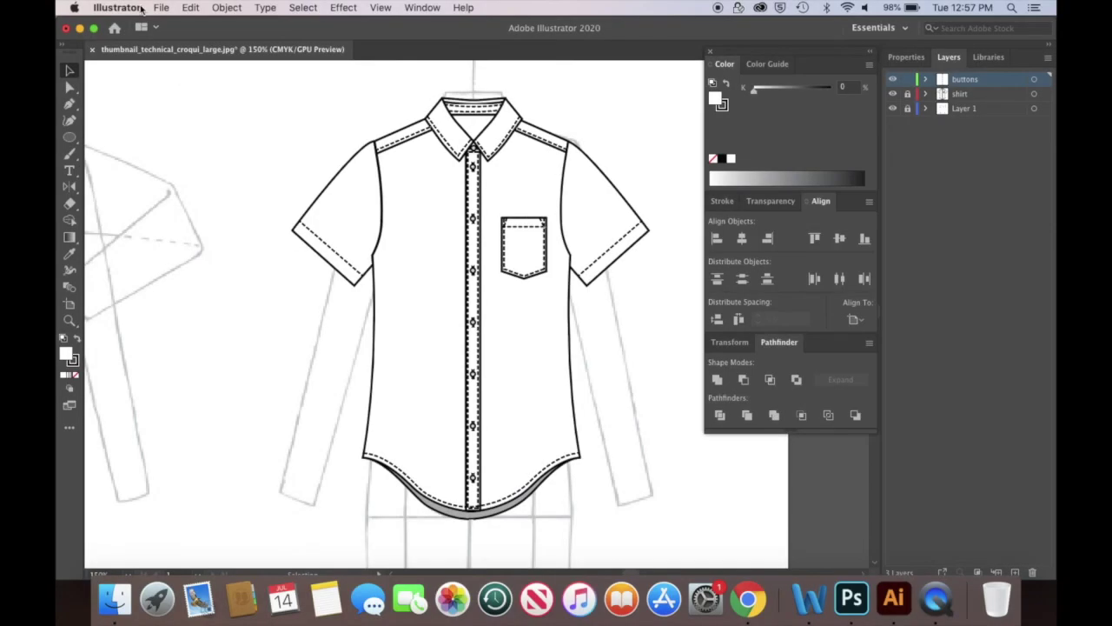
pyautogui.click(160, 8)
pyautogui.click(211, 125)
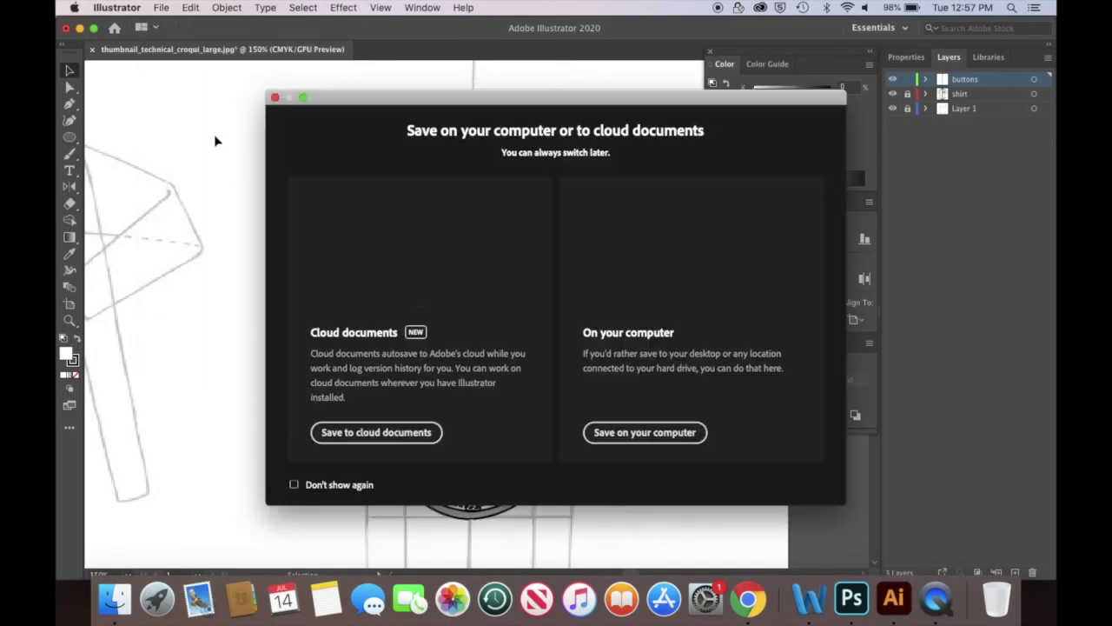
pyautogui.click(630, 433)
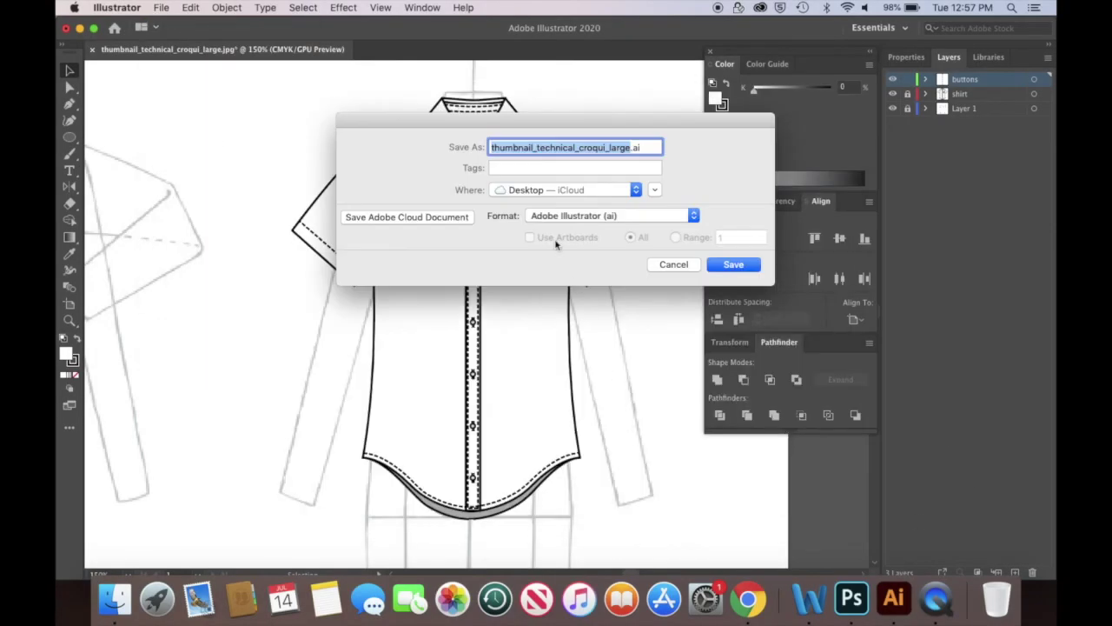
pyautogui.write('ShirtFlat')
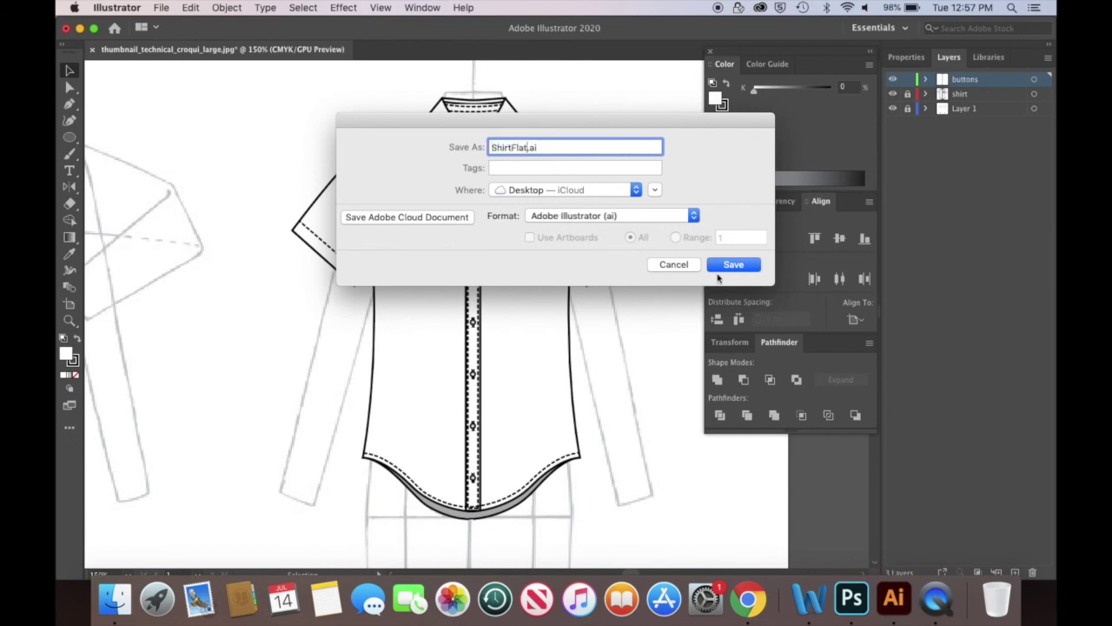
pyautogui.click(721, 268)
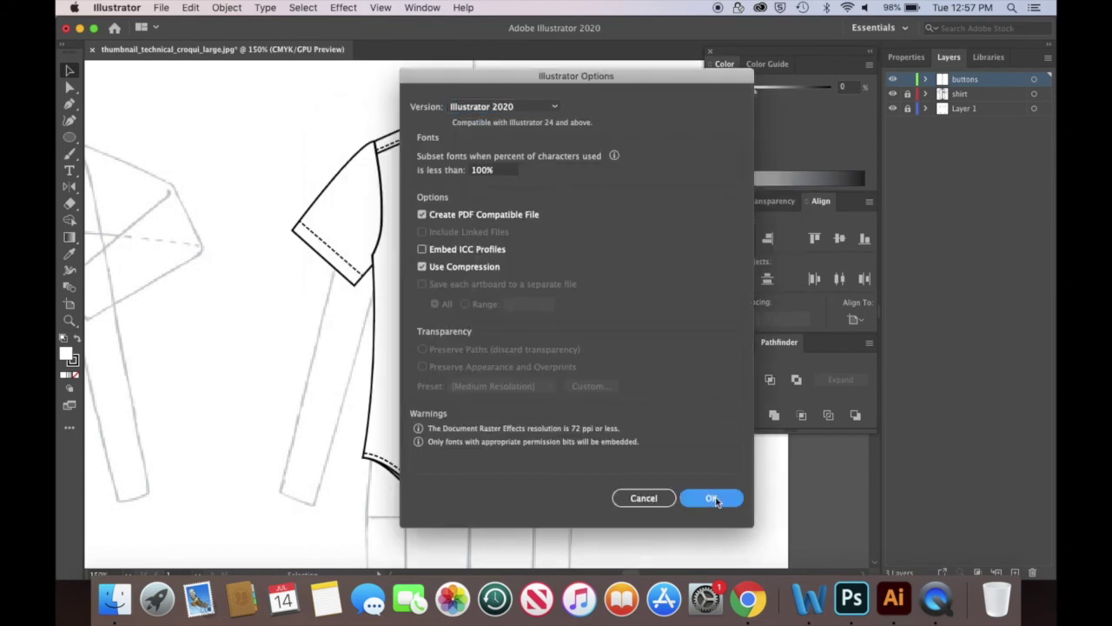
pyautogui.press('Return')
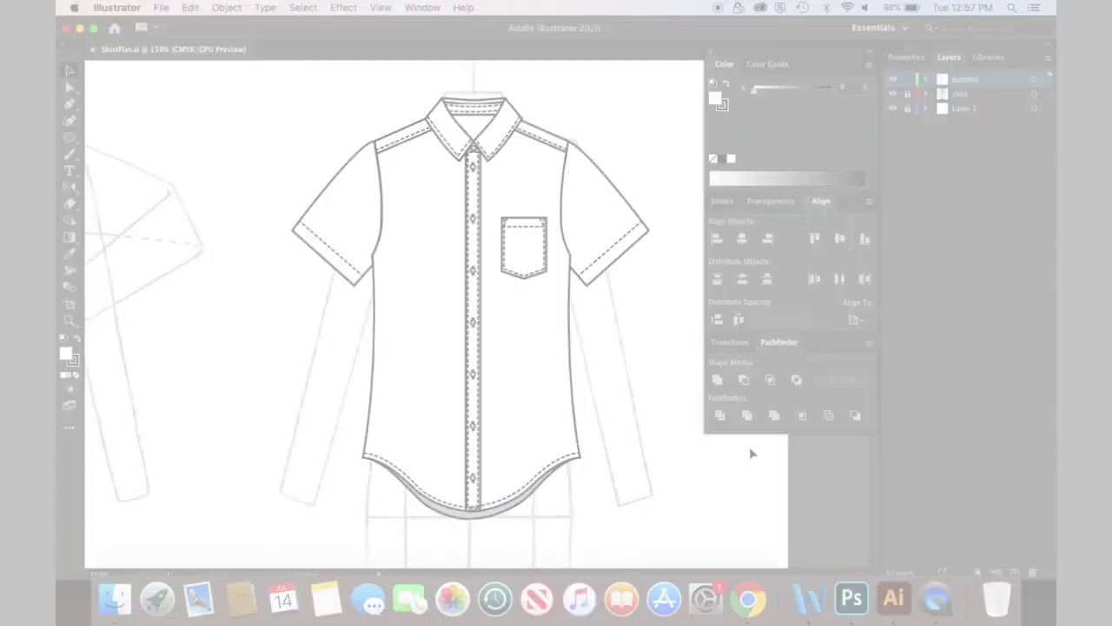